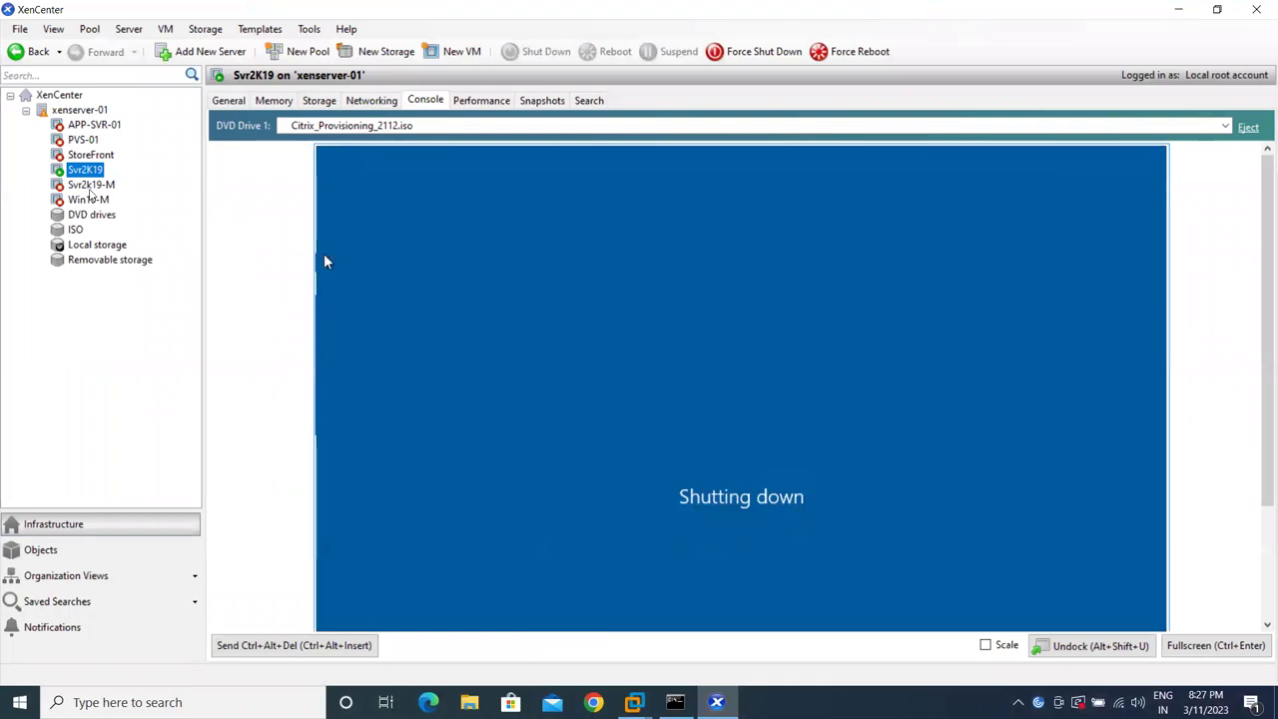
# - Check the Svr2K19-M snapshots, return to the Svr2K19 console, and minimize XenCenter
pyautogui.click(90, 187)
pyautogui.click(86, 171)
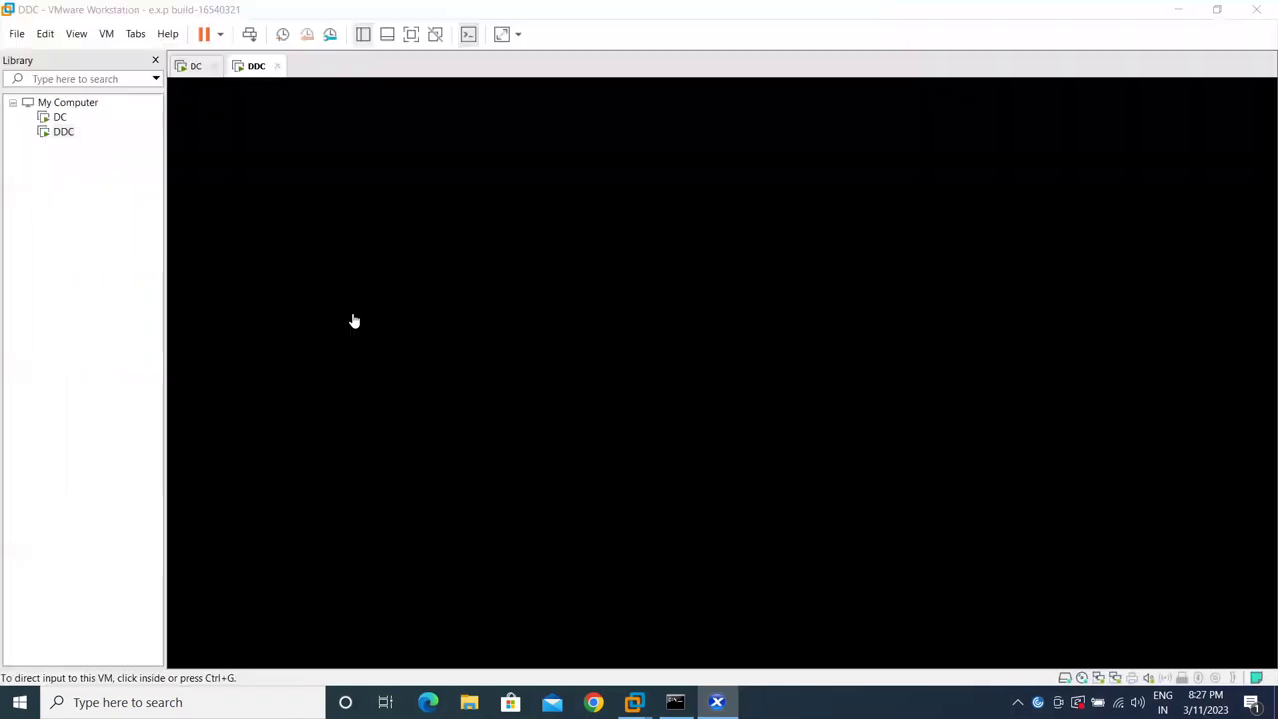
pyautogui.click(1178, 9)
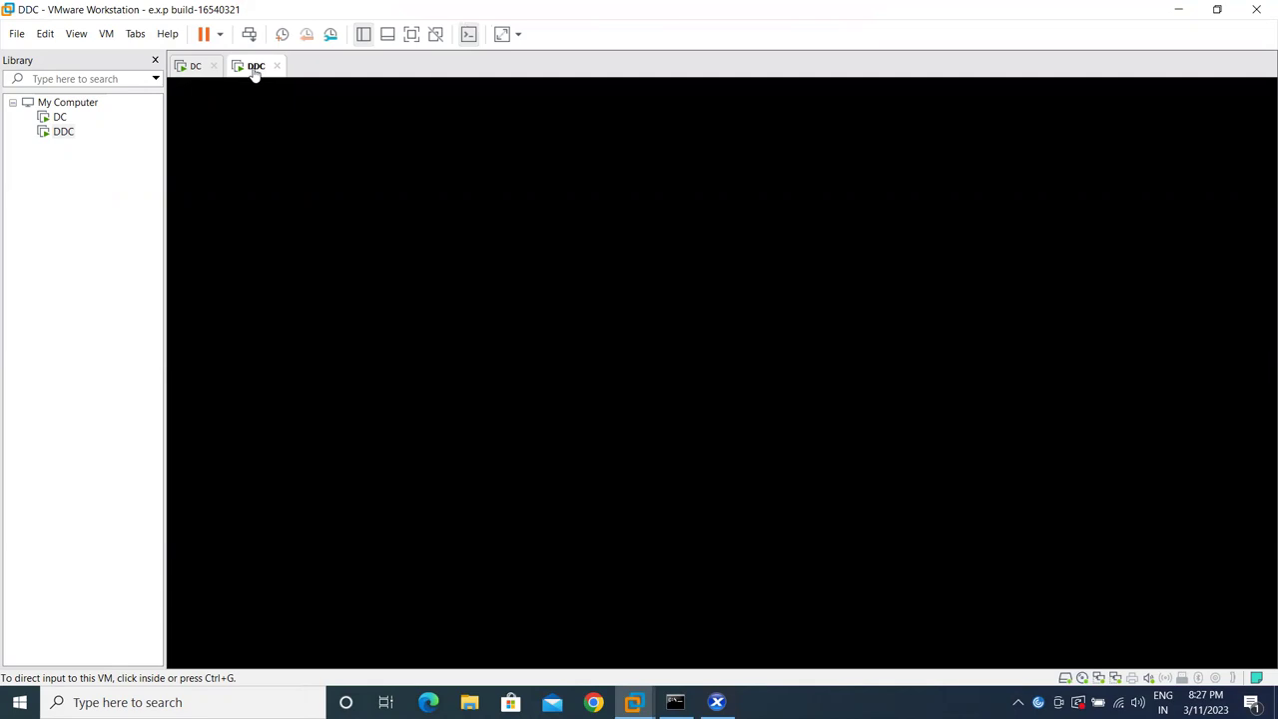
# - Shut down the DDC guest from the power menu and confirm Shut Down
pyautogui.click(221, 35)
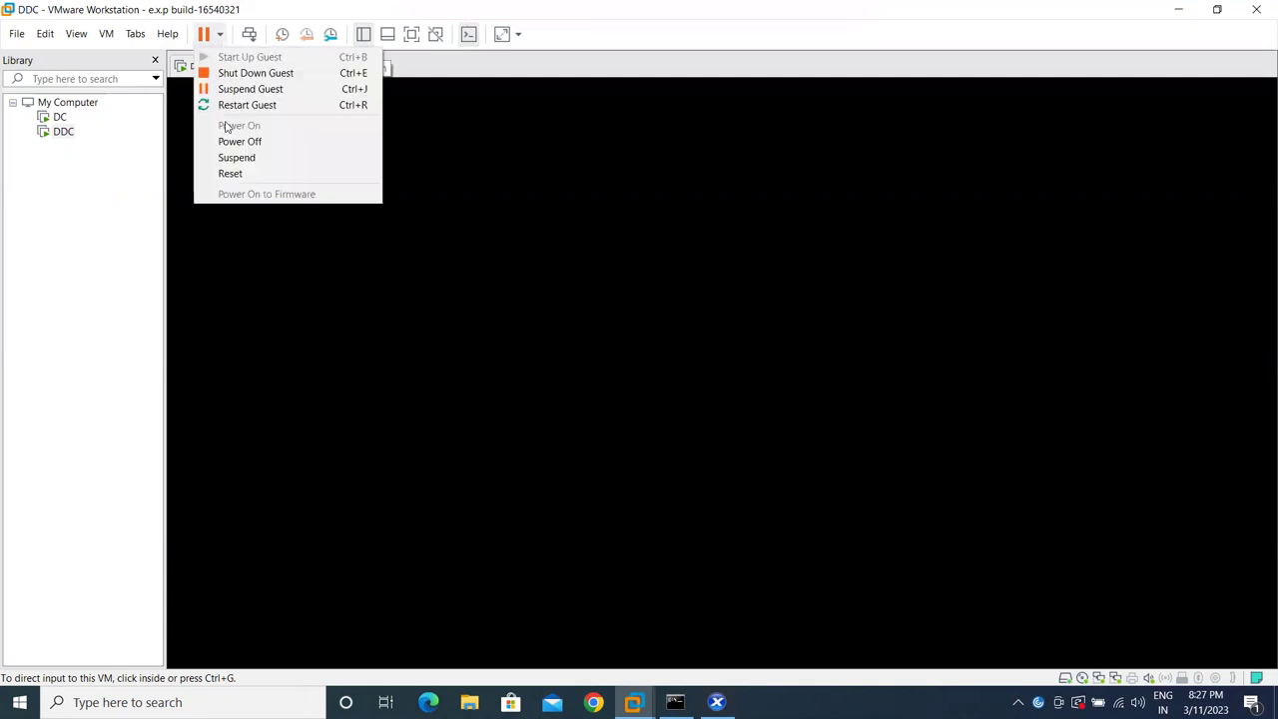
pyautogui.click(262, 71)
pyautogui.click(685, 382)
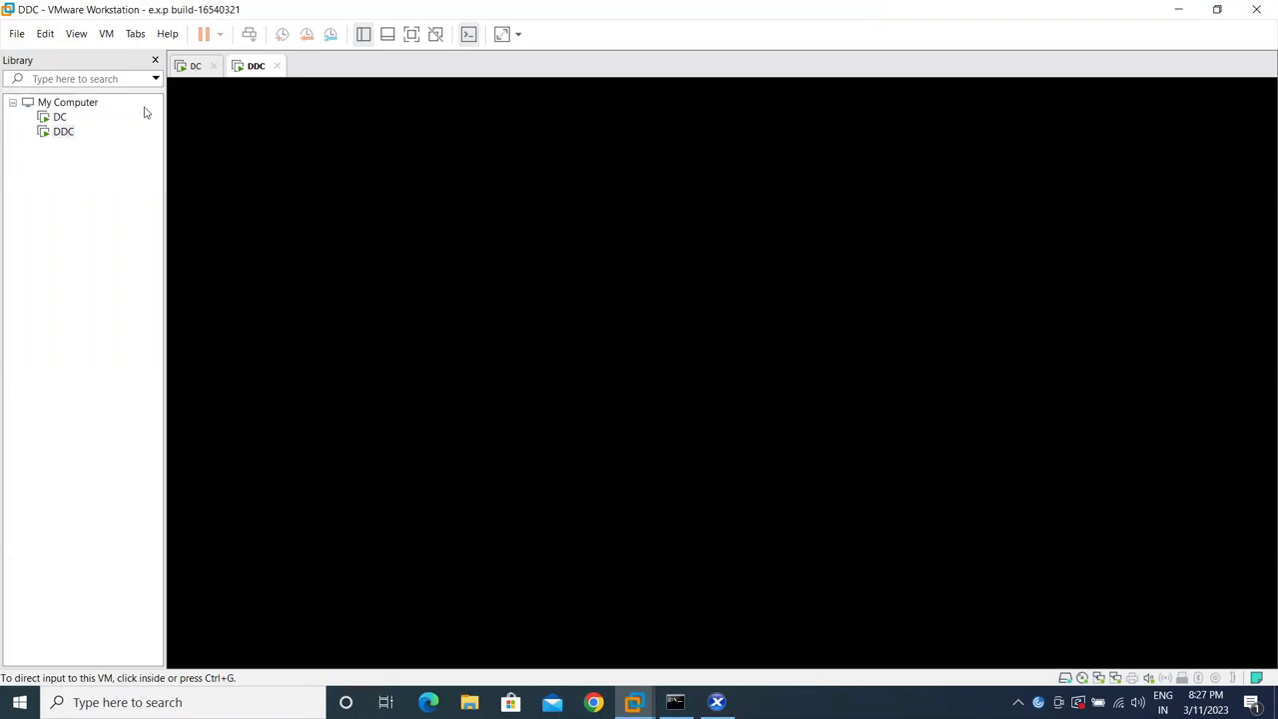
# - Check the DDC console, release input with Ctrl+Alt, and switch to the DC virtual machine
pyautogui.click(63, 132)
pyautogui.click(431, 231)
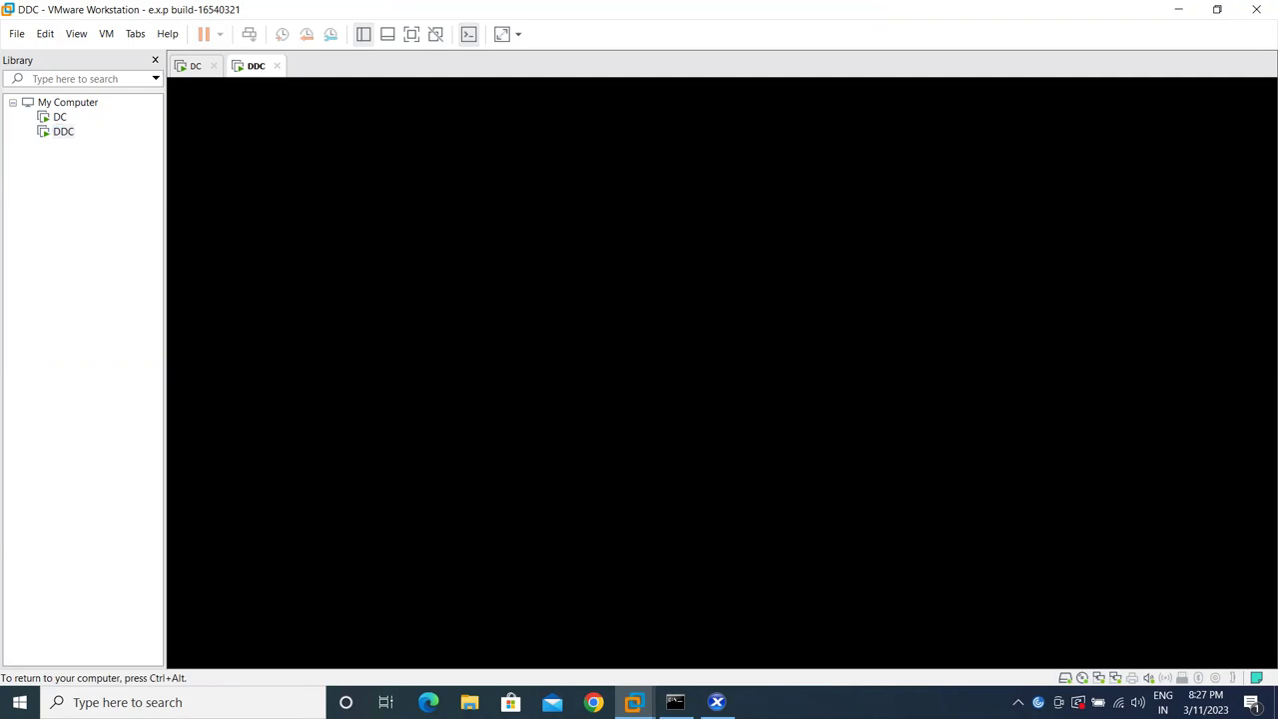
pyautogui.hotkey('ctrl', 'alt')
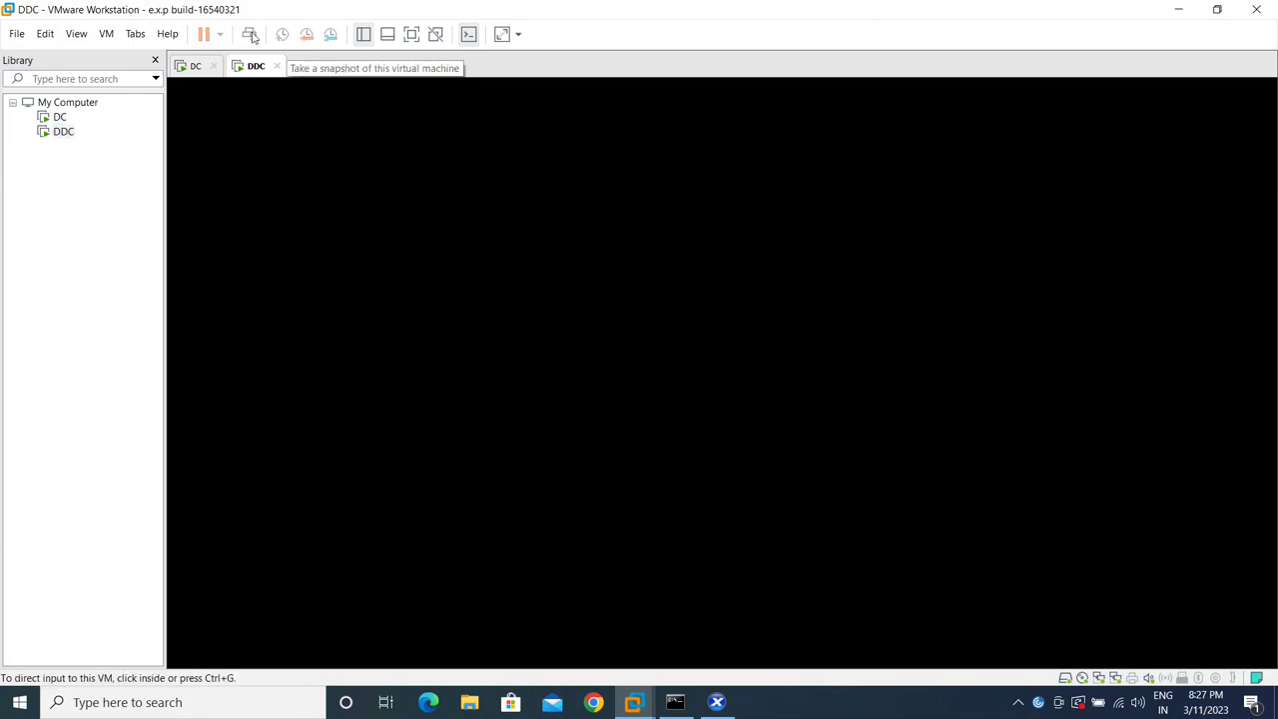
pyautogui.click(205, 66)
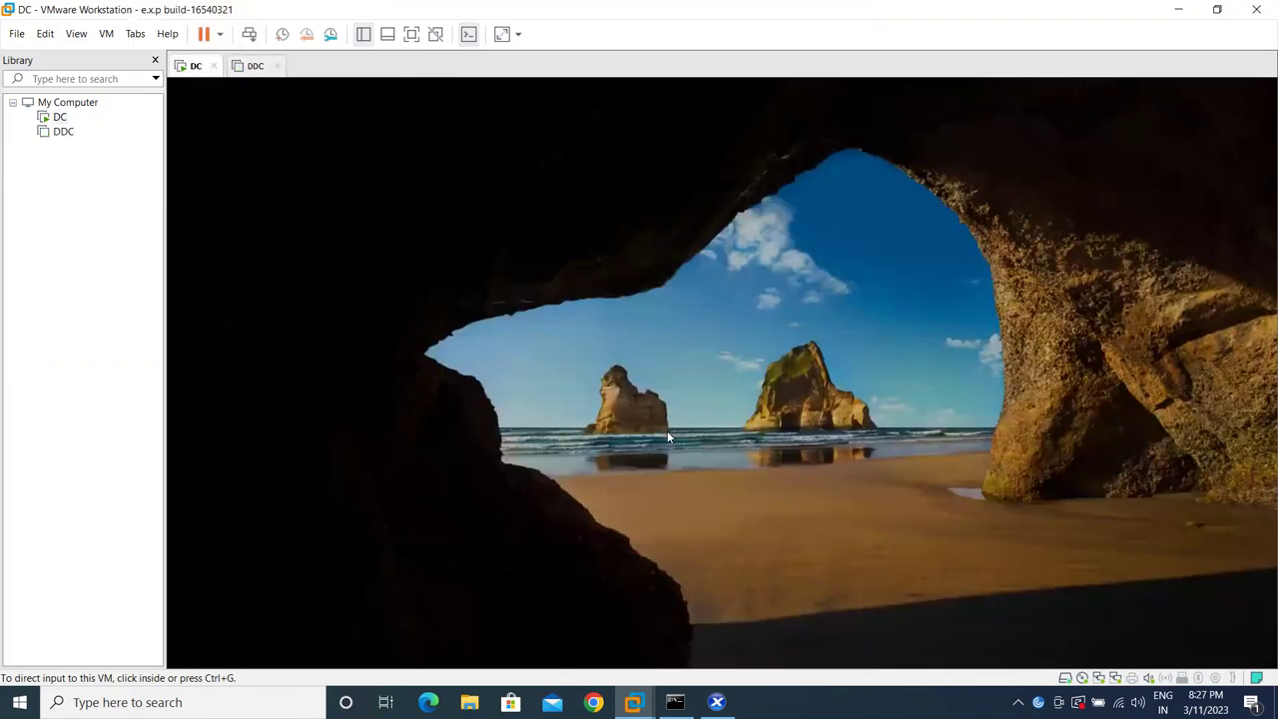
# - Sign in to the DC machine with its account password
pyautogui.click(664, 440)
pyautogui.write('******')
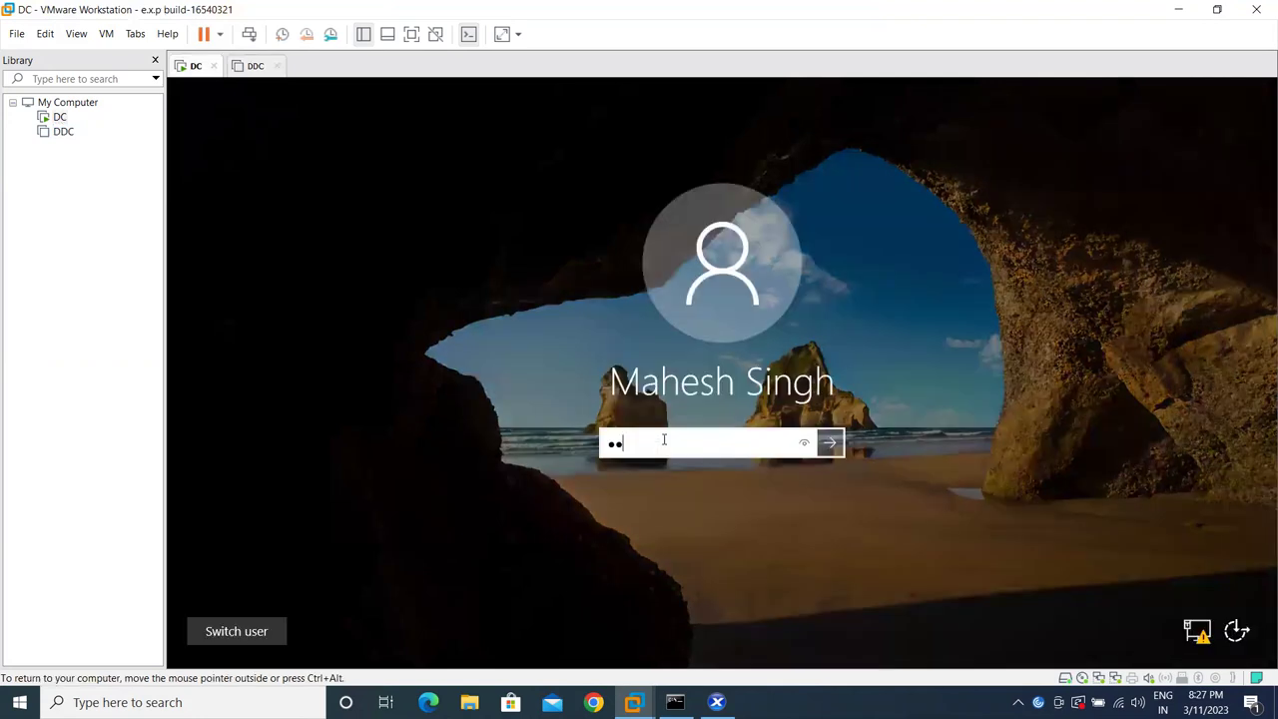
pyautogui.write('**')
pyautogui.press('Return')
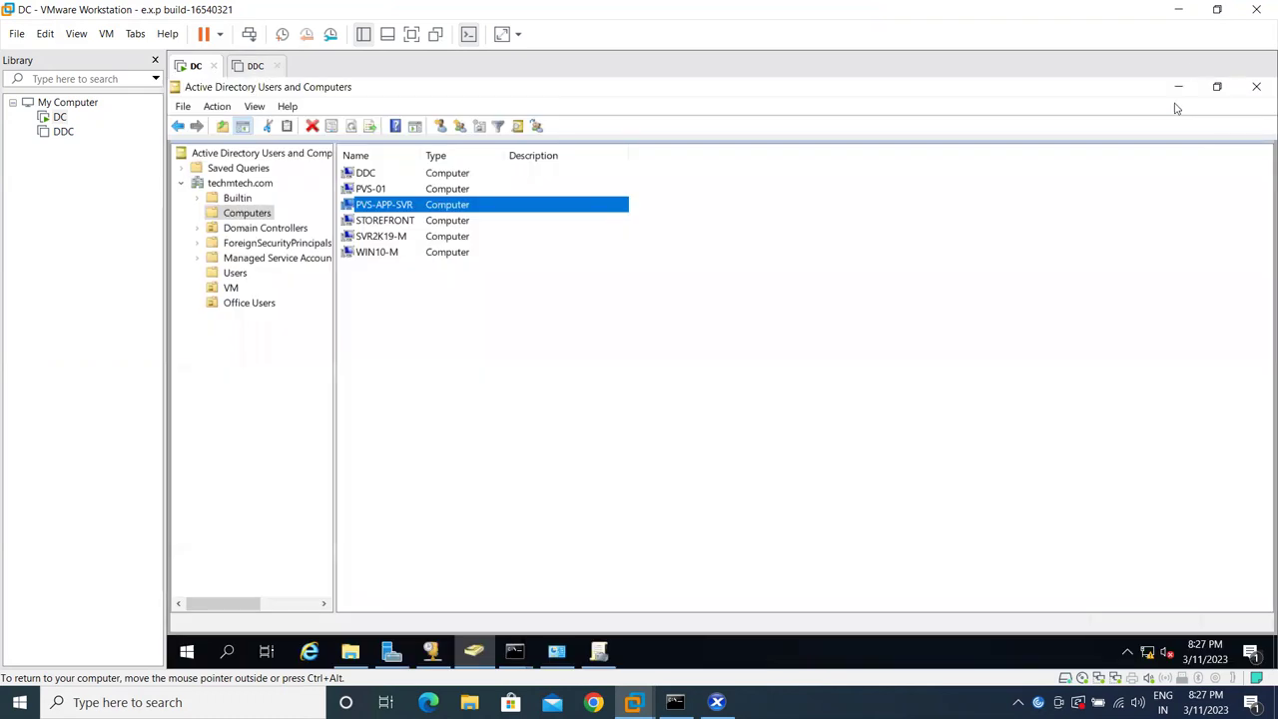
# - List the techmtech.com Users container and select the existing domain user account
pyautogui.click(236, 274)
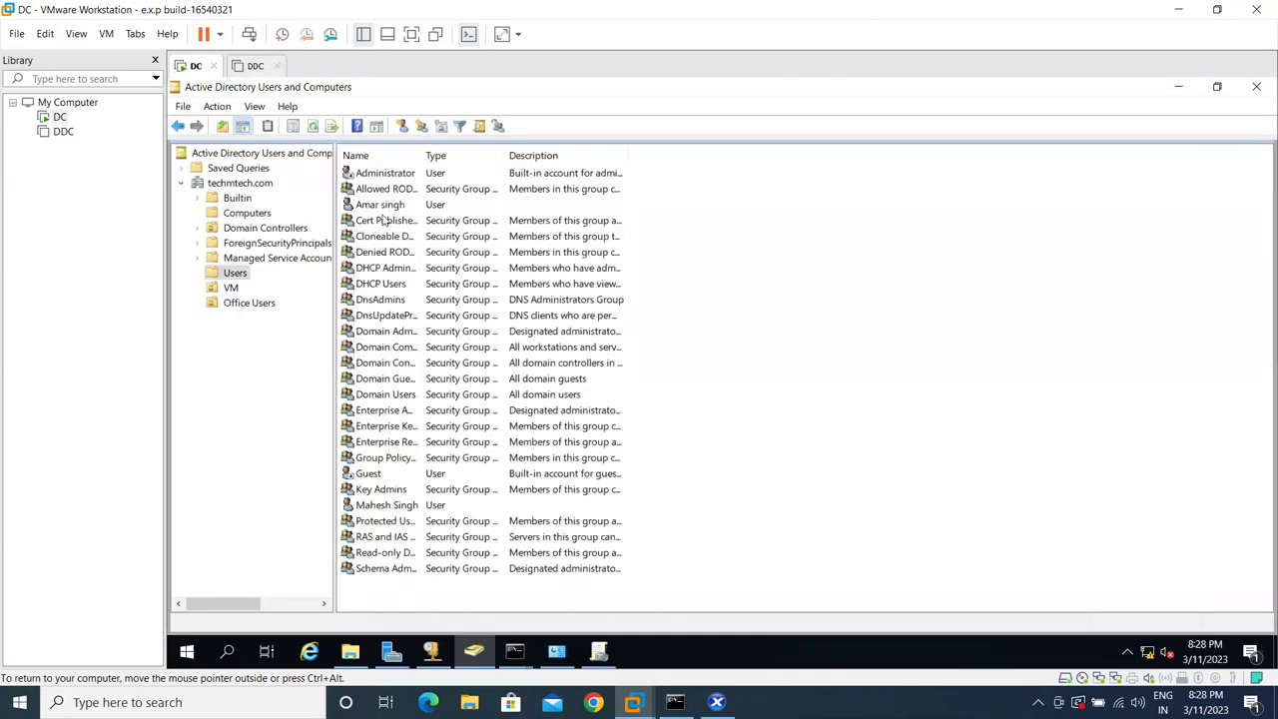
pyautogui.click(390, 507)
pyautogui.rightClick(394, 507)
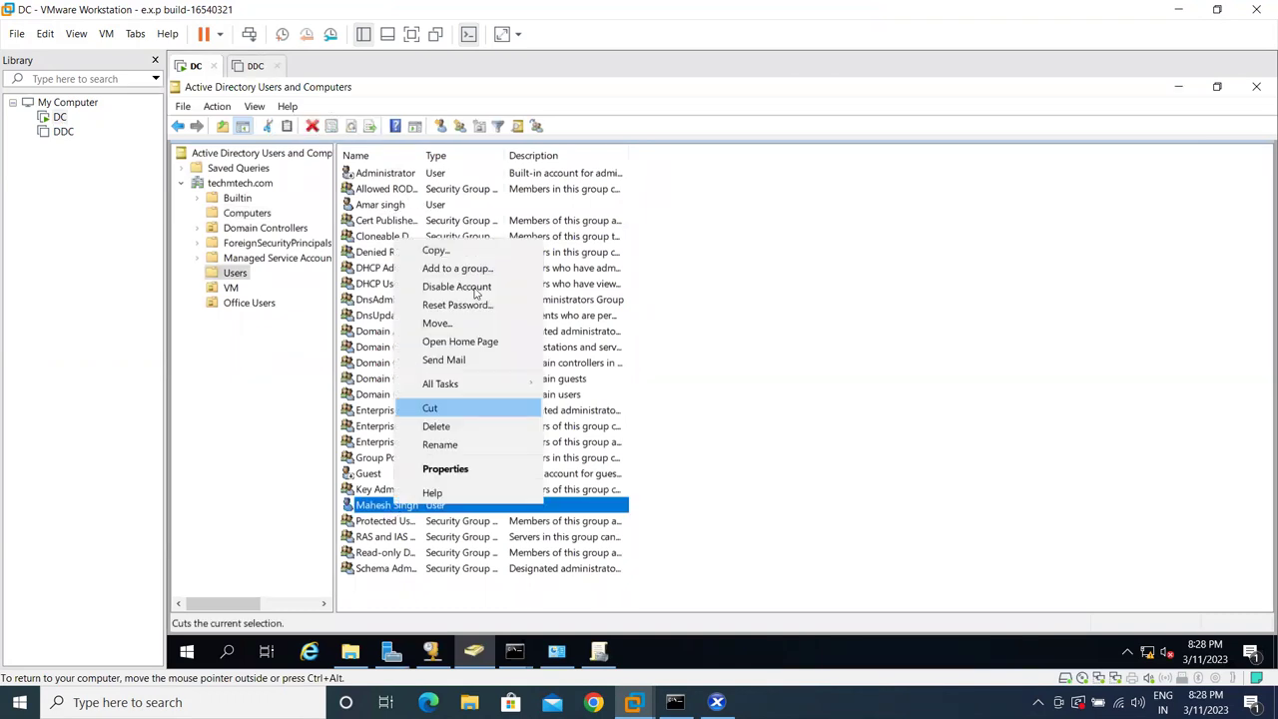
pyautogui.click(400, 504)
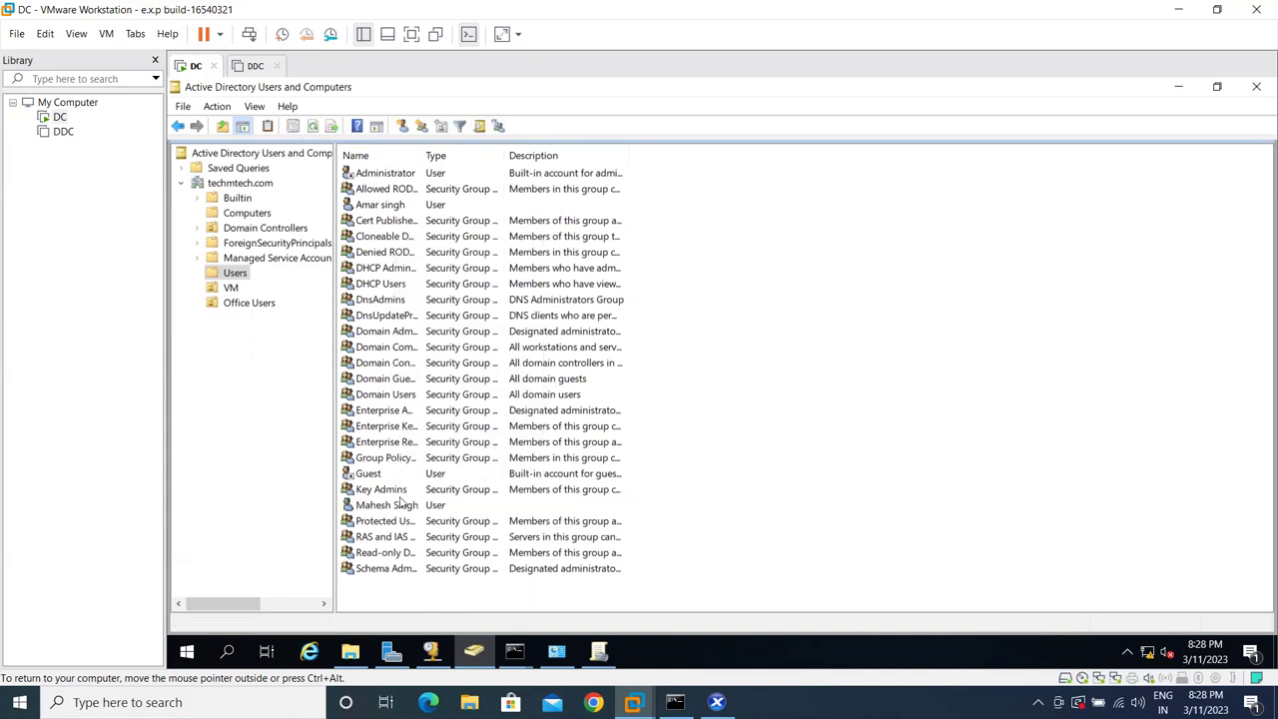
pyautogui.click(400, 507)
pyautogui.click(916, 338)
pyautogui.click(382, 509)
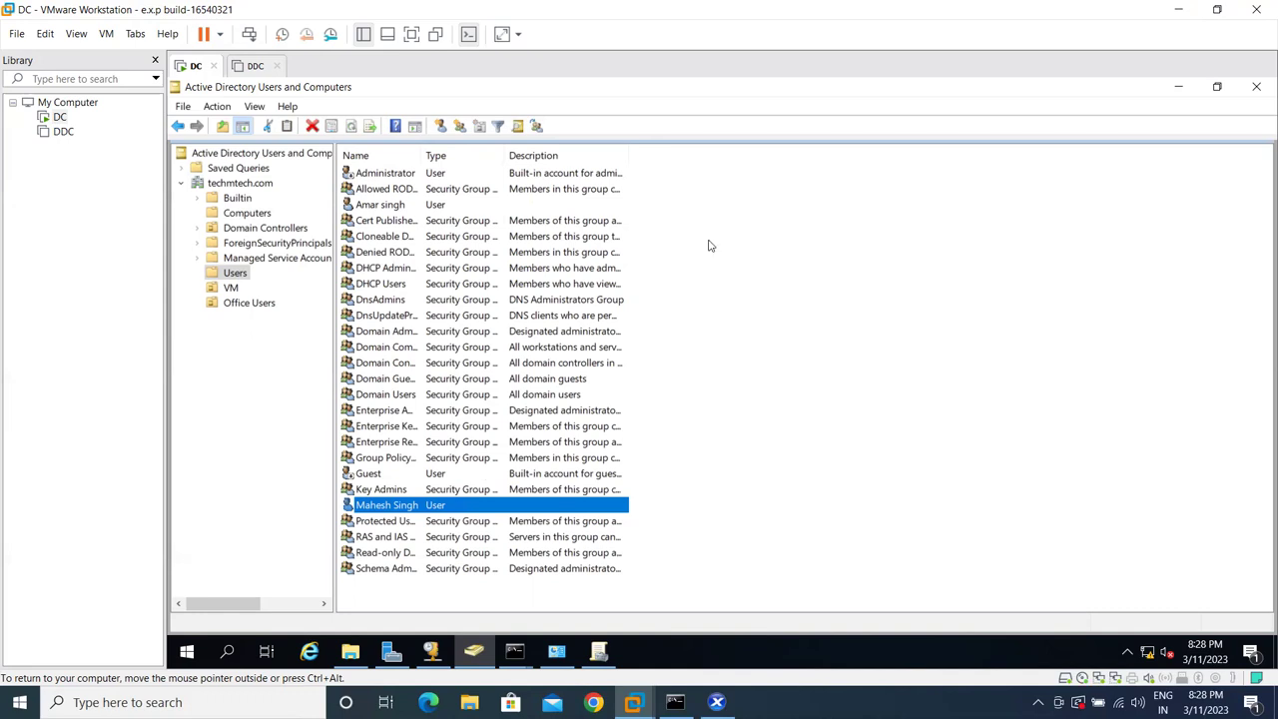
# - Close ADUC, DHCP, the command prompt, Group Policy Management and the Local Disk (C:) window
pyautogui.click(1255, 87)
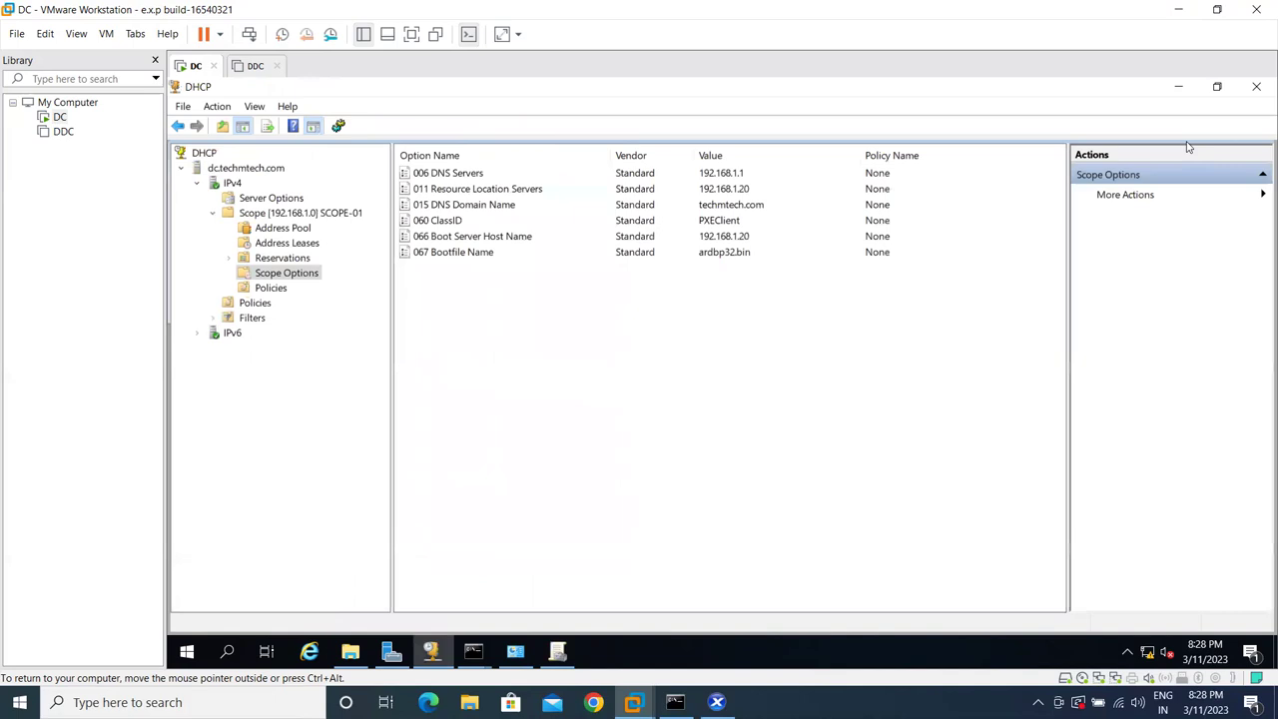
pyautogui.click(1254, 86)
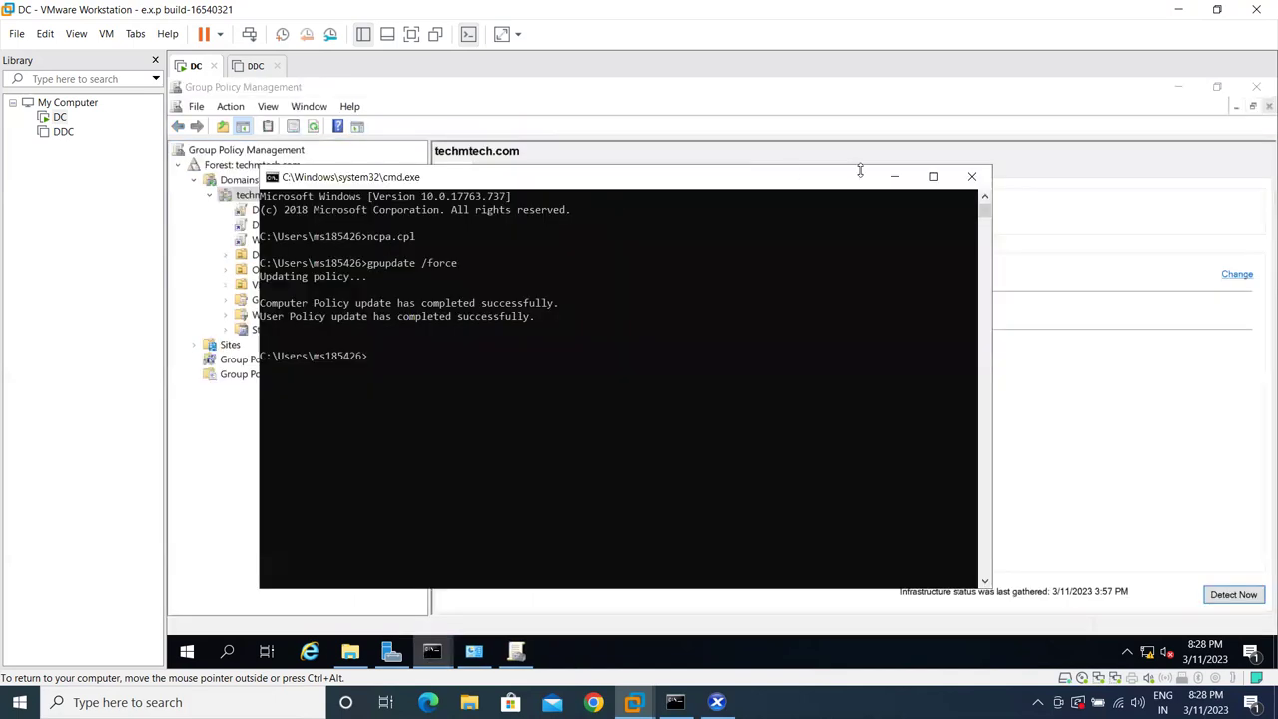
pyautogui.click(970, 173)
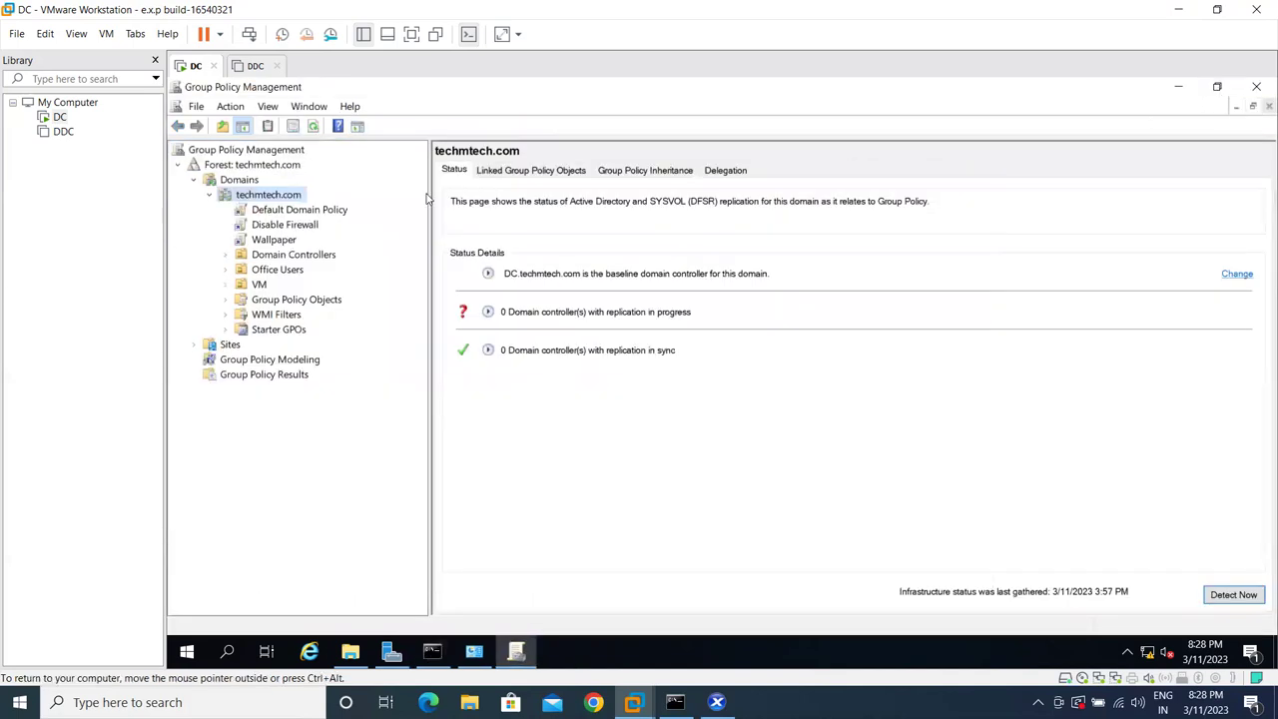
pyautogui.click(1256, 87)
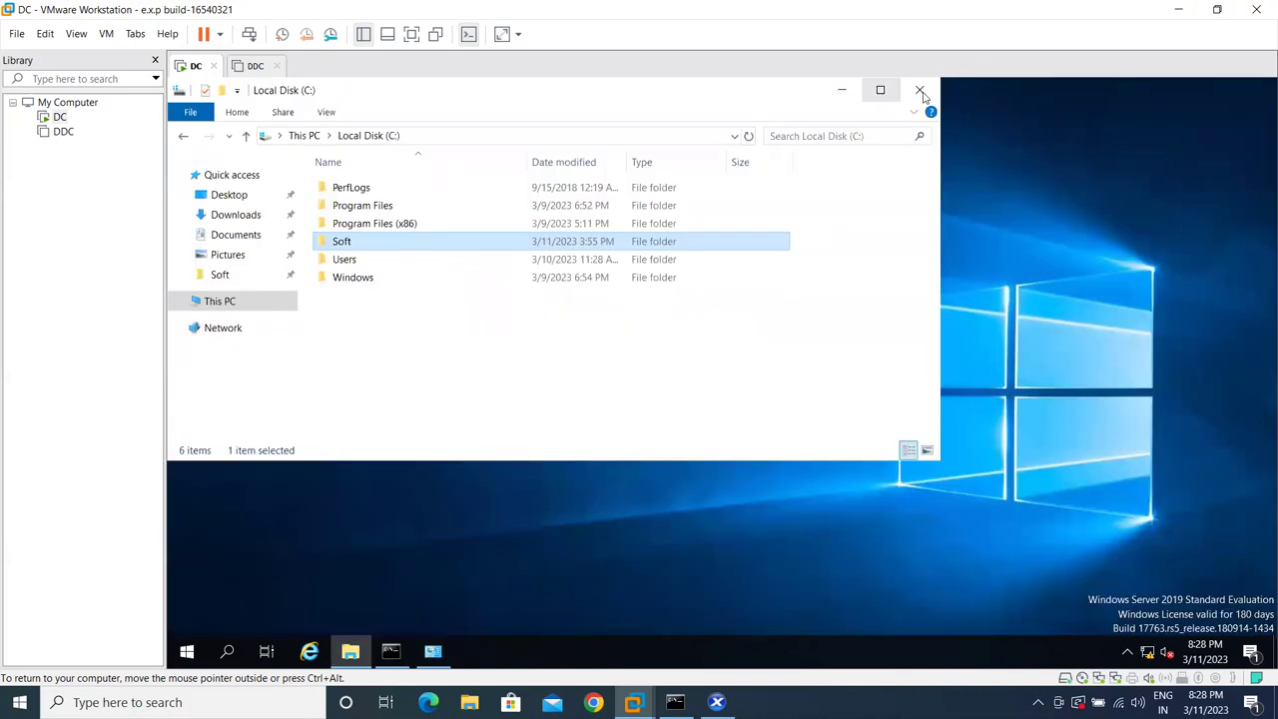
pyautogui.click(920, 91)
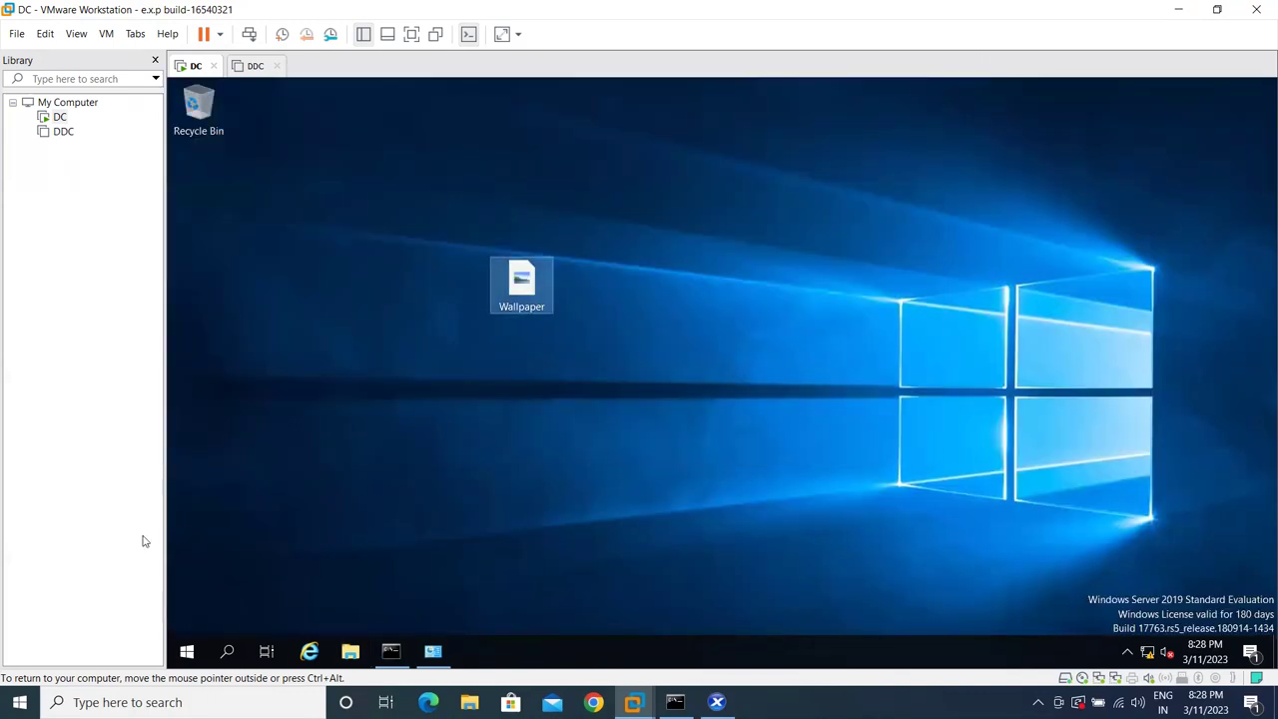
# - Relaunch Active Directory Users and Computers from Server Manager's Tools menu
pyautogui.click(186, 653)
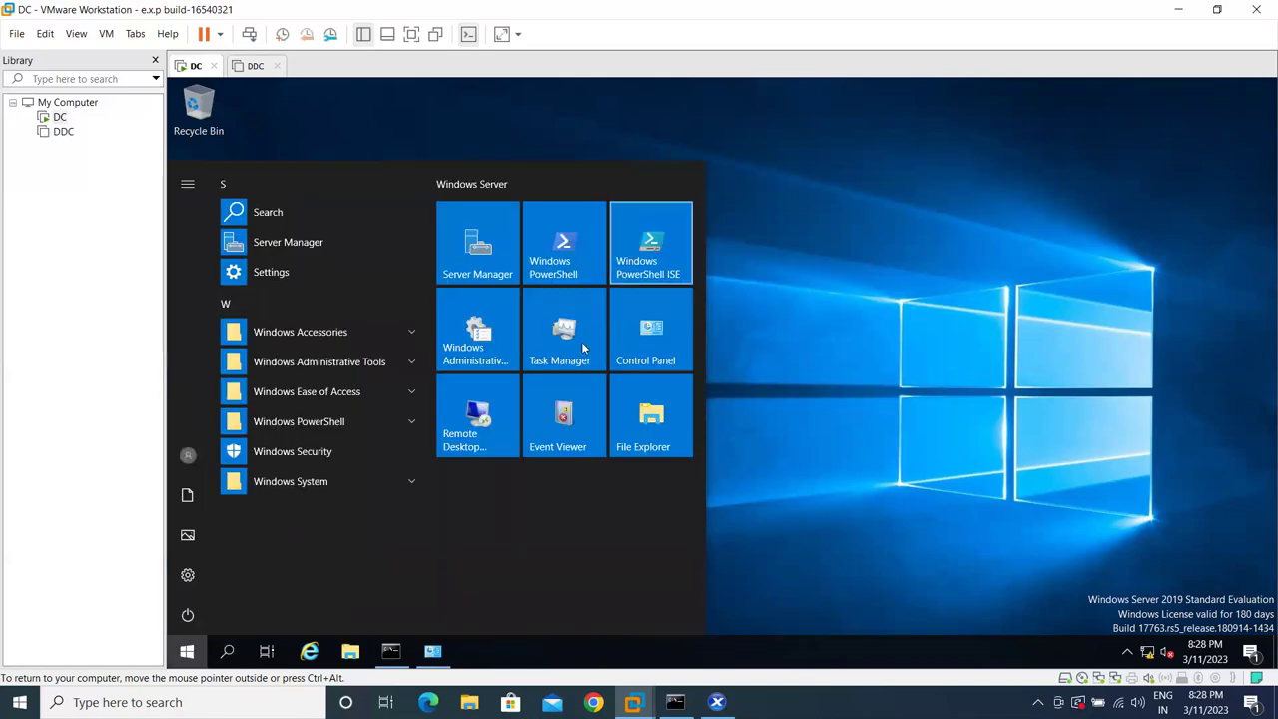
pyautogui.click(475, 235)
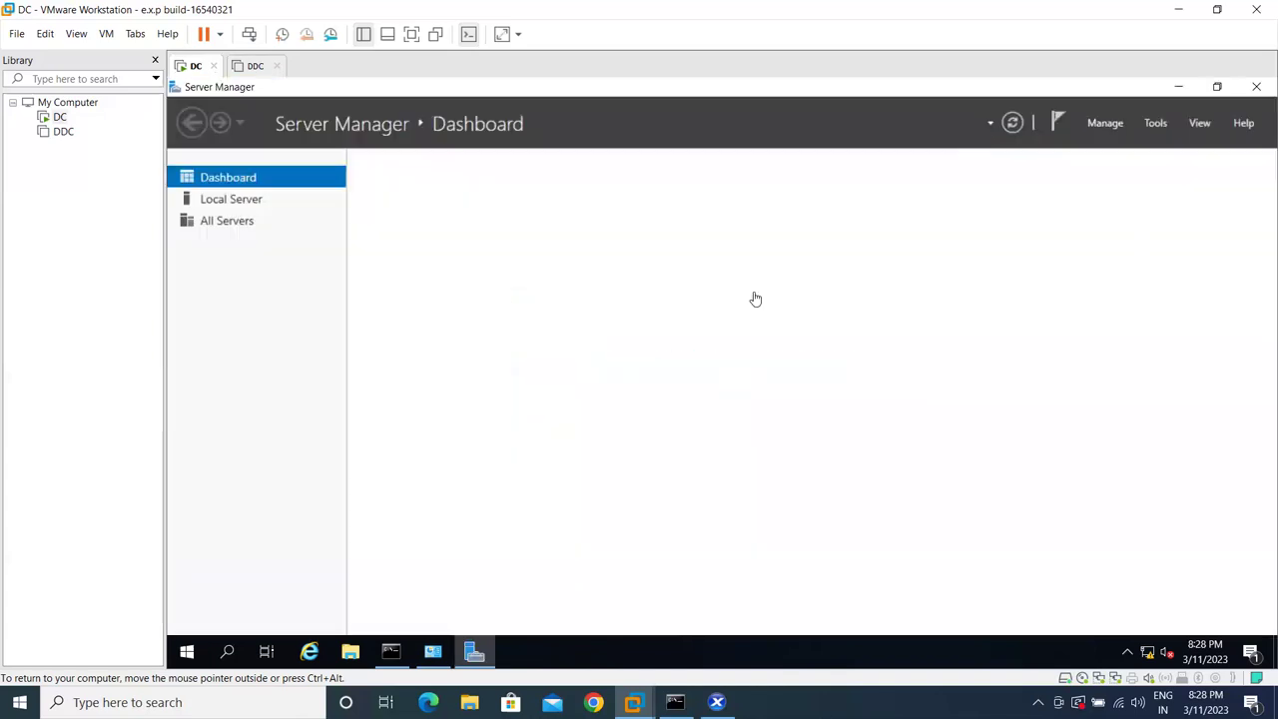
pyautogui.click(1154, 123)
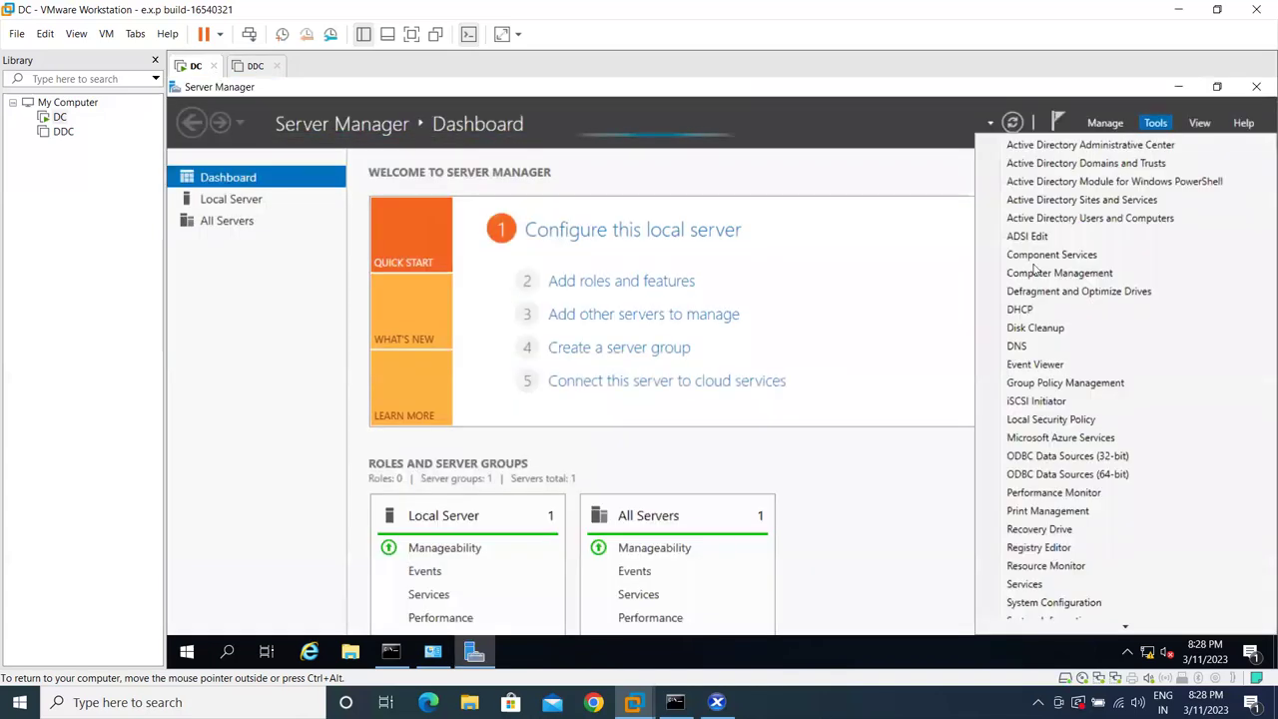
pyautogui.click(1136, 217)
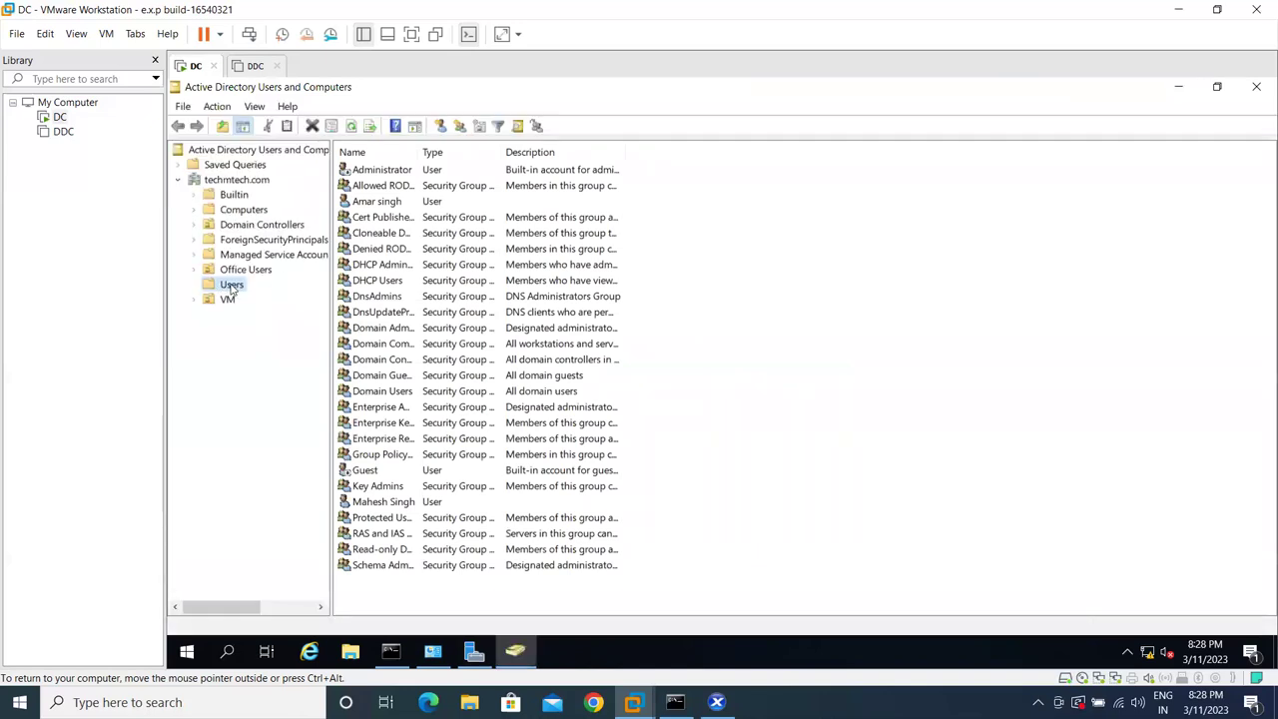
# - Copy the Administrator account into a new user and enter its logon name
pyautogui.click(231, 286)
pyautogui.rightClick(399, 172)
pyautogui.click(416, 183)
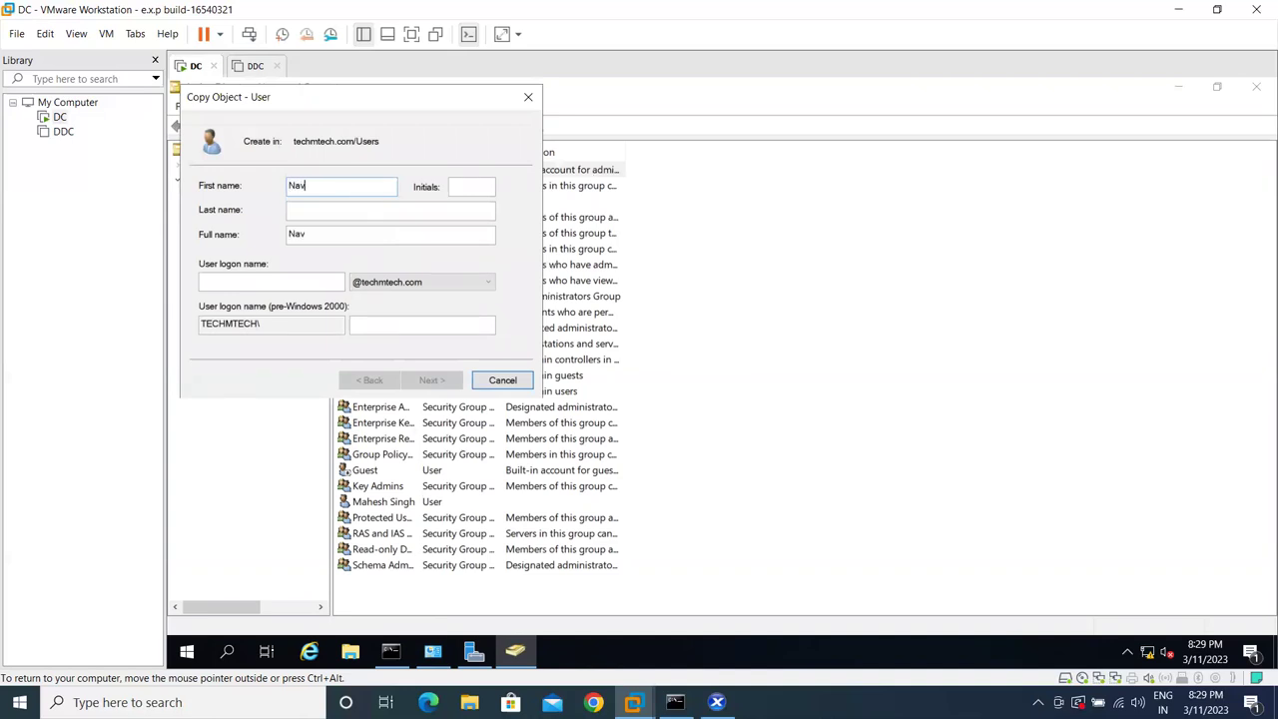
pyautogui.click(471, 186)
pyautogui.click(262, 281)
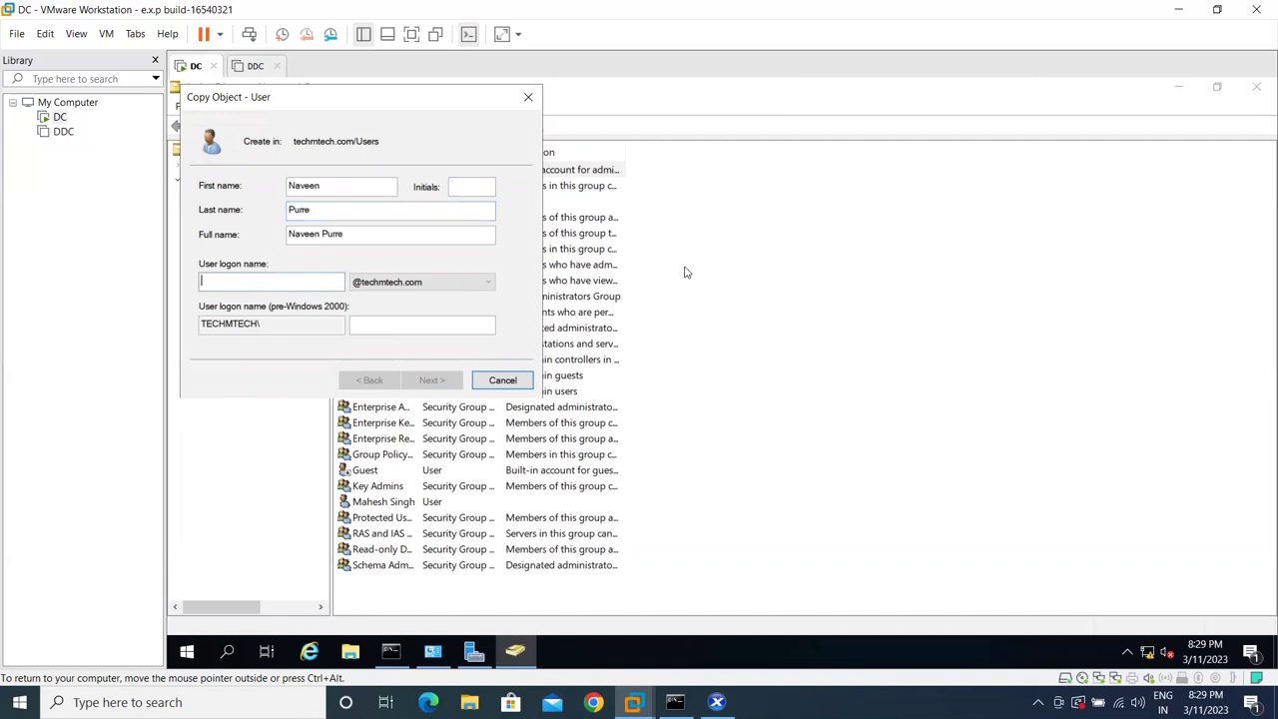
pyautogui.write('naven')
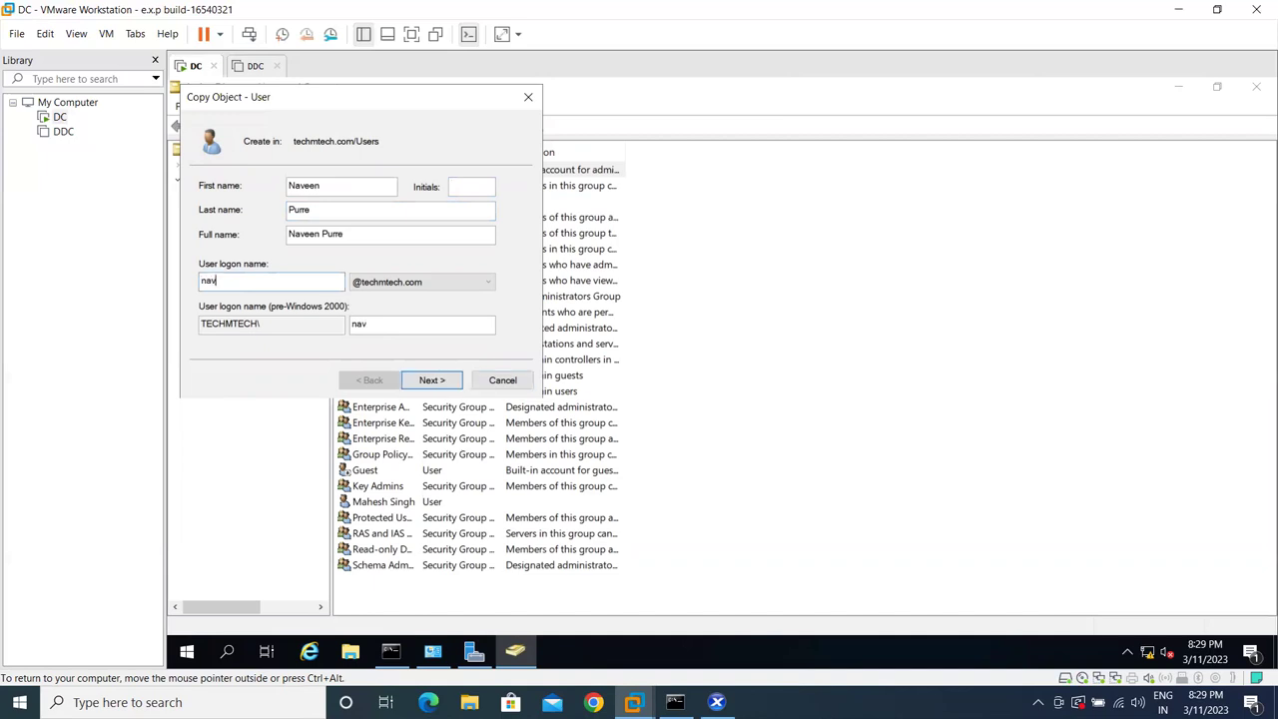
# - Set and confirm the new user's password, finish creating it, and select it
pyautogui.click(432, 379)
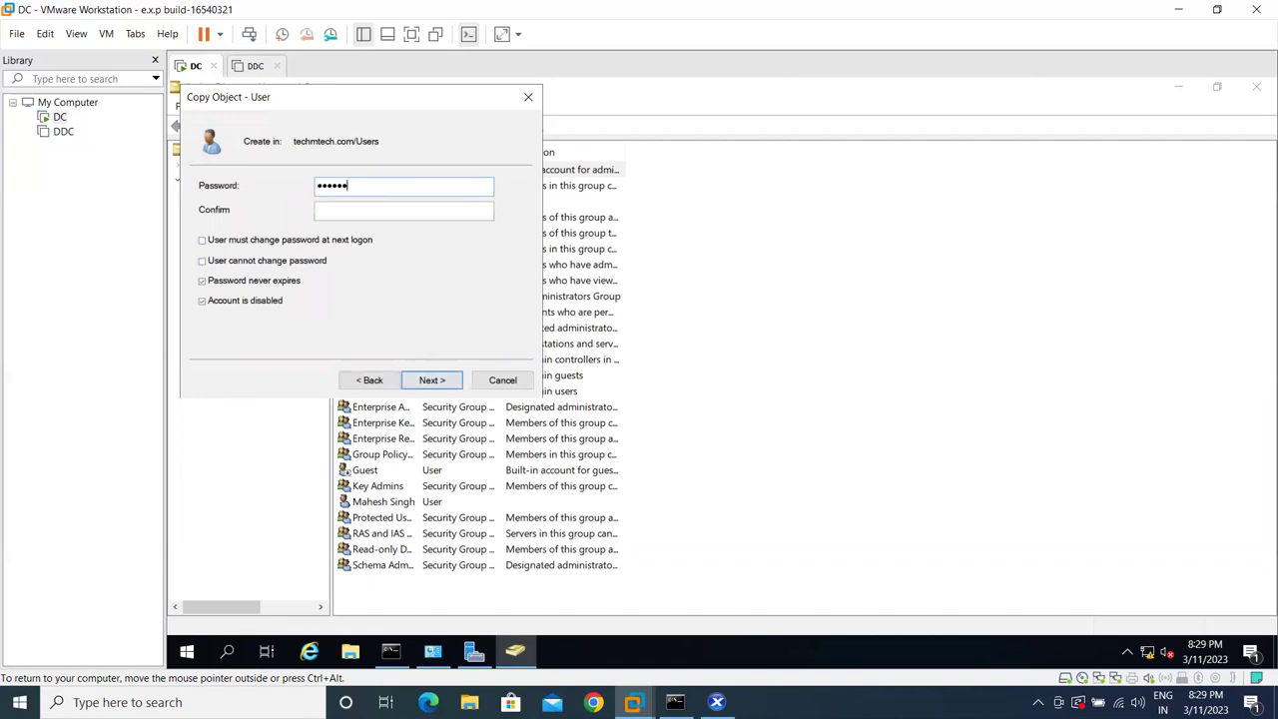
pyautogui.click(319, 210)
pyautogui.click(432, 380)
pyautogui.click(431, 381)
pyautogui.click(383, 503)
# - Review the new user's Properties and close them
pyautogui.rightClick(386, 522)
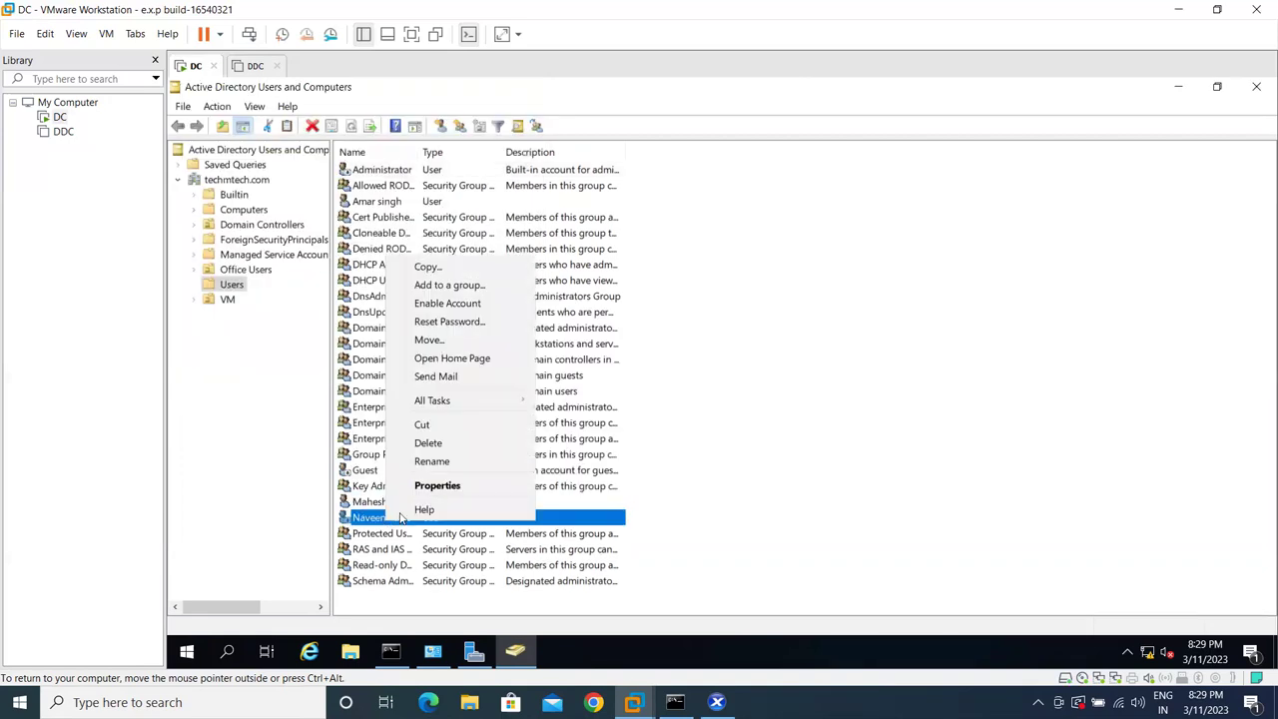
pyautogui.click(443, 487)
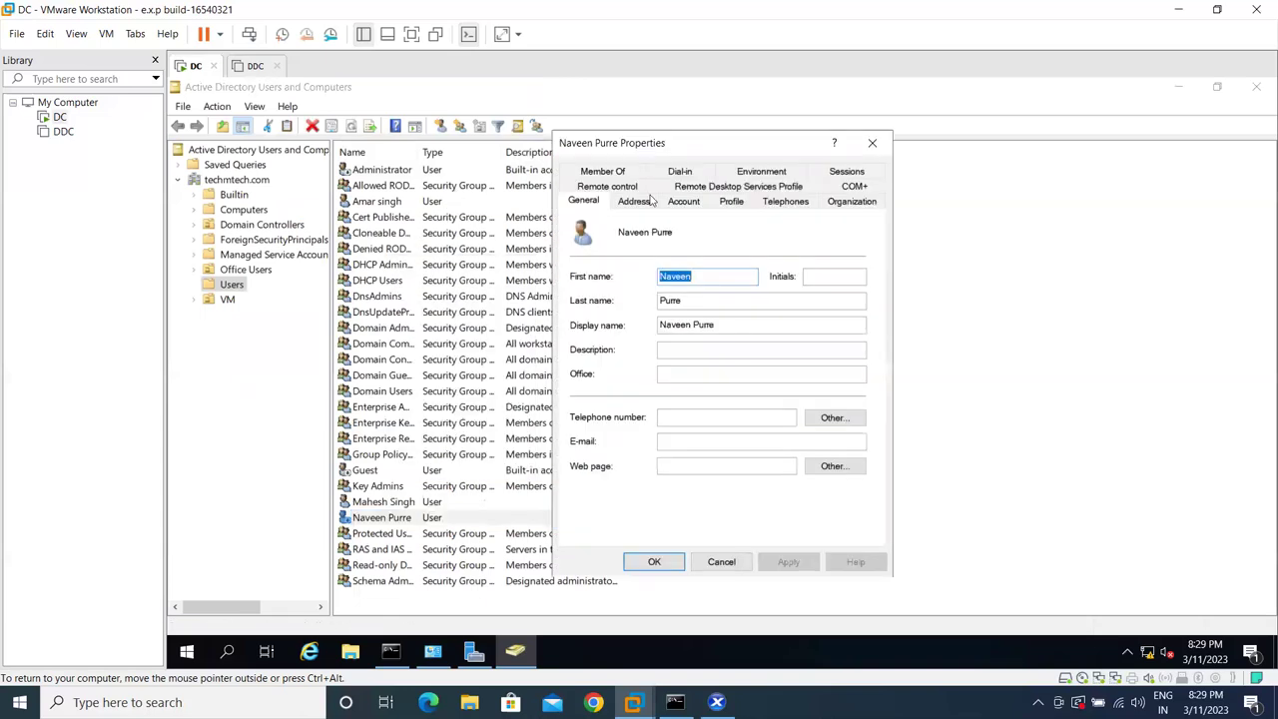
pyautogui.click(873, 144)
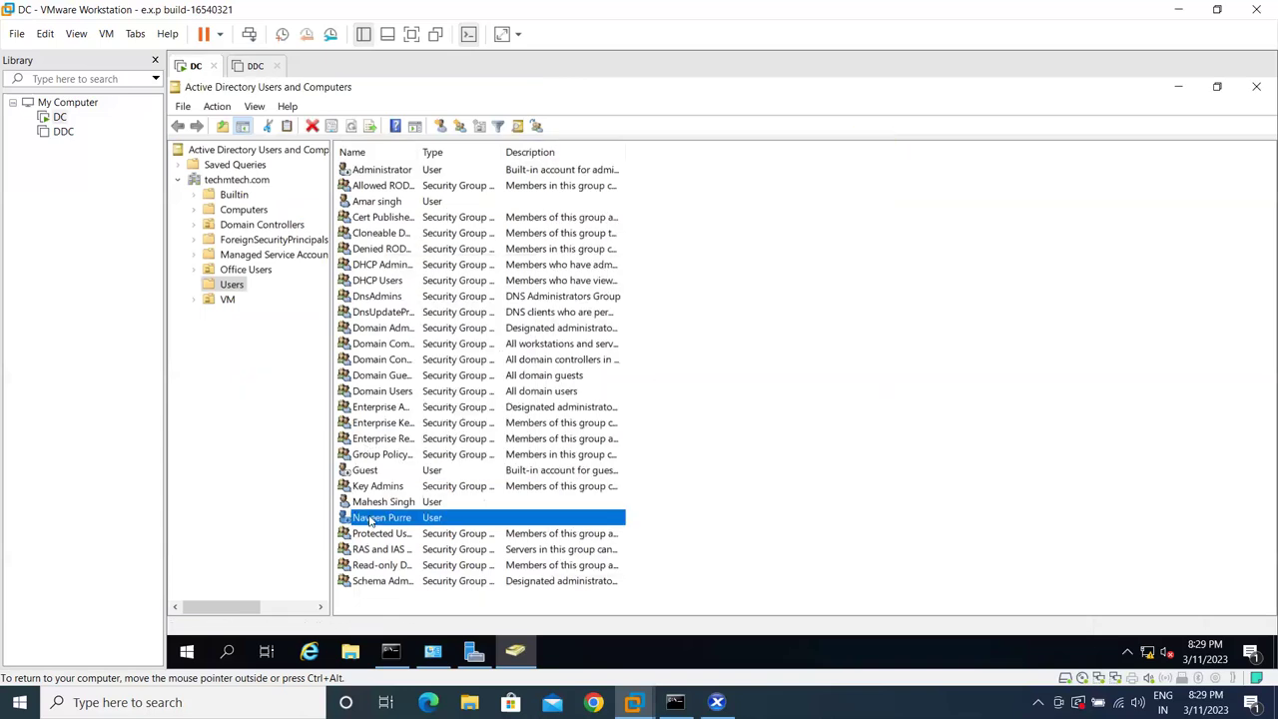
# - Enable the new user account, acknowledge the confirmation, and switch to the DDC tab
pyautogui.rightClick(371, 518)
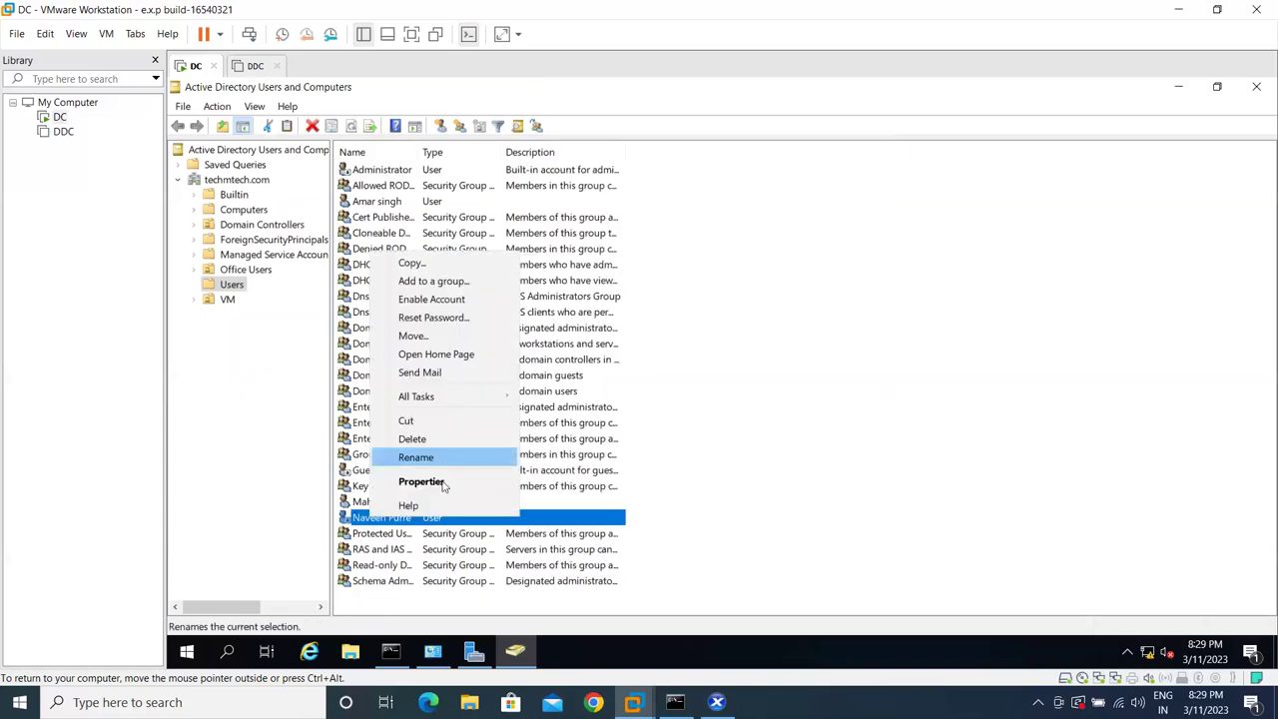
pyautogui.click(444, 303)
pyautogui.click(791, 472)
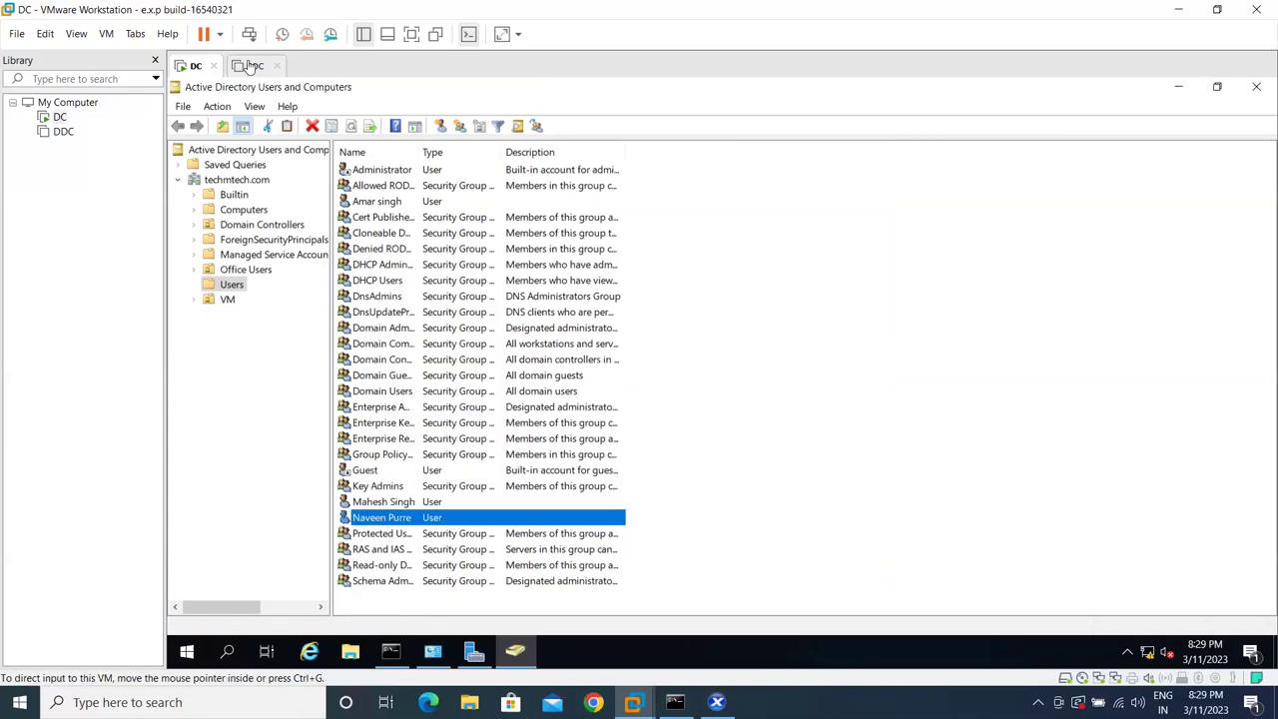
pyautogui.click(252, 66)
# - Close the DDC virtual machine's tab in VMware Workstation
pyautogui.click(275, 66)
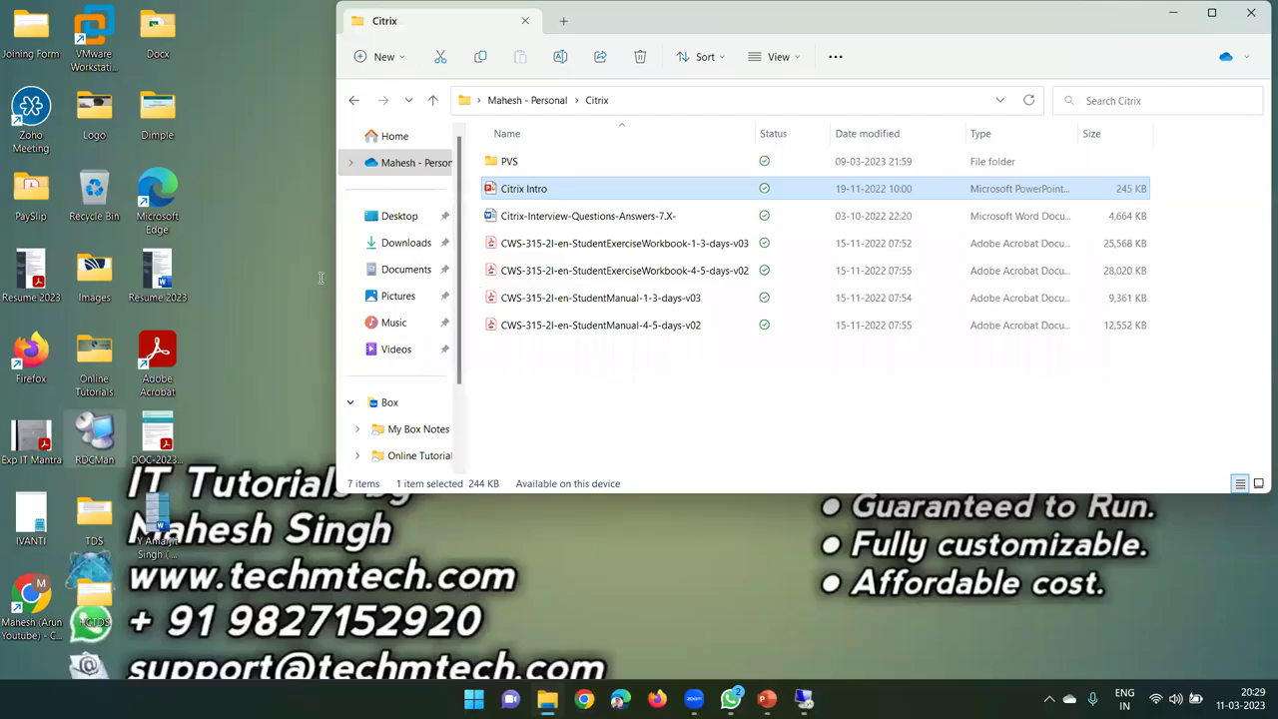
# - Open Citrix Intro and highlight the 'Install the Delivery Controllers' step
pyautogui.press('Return')
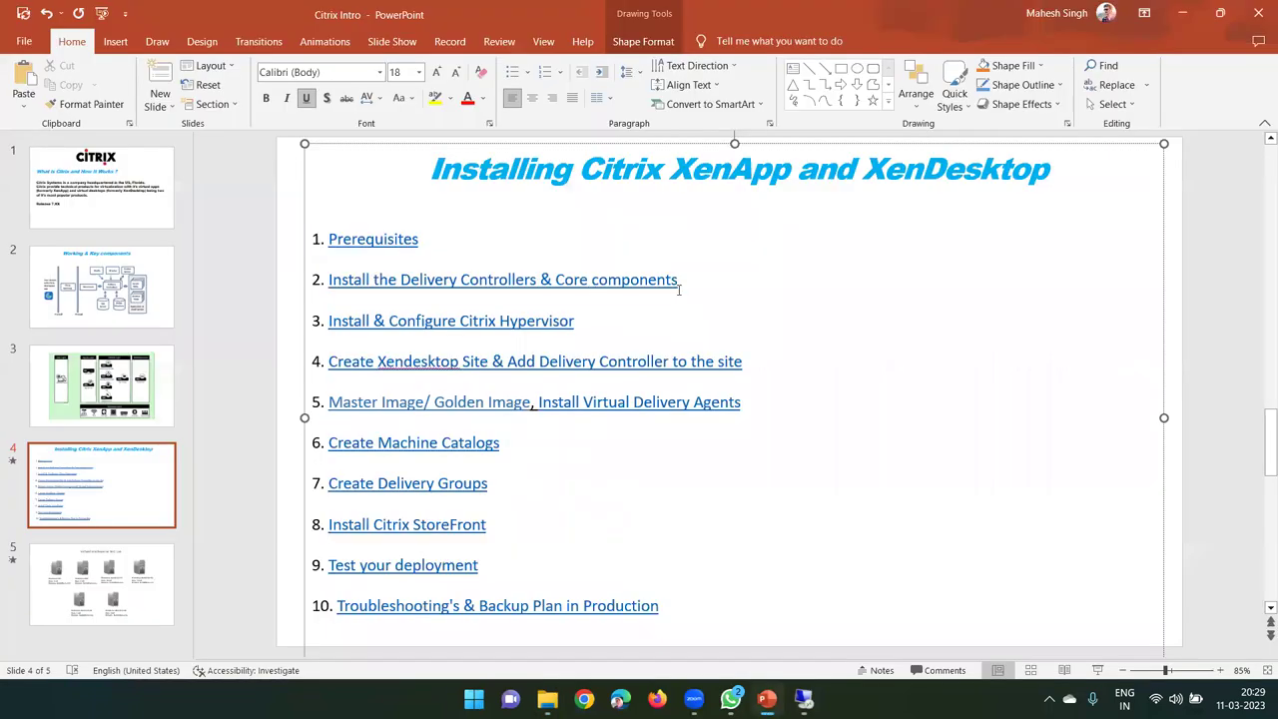
pyautogui.tripleClick(677, 279)
pyautogui.click(676, 279)
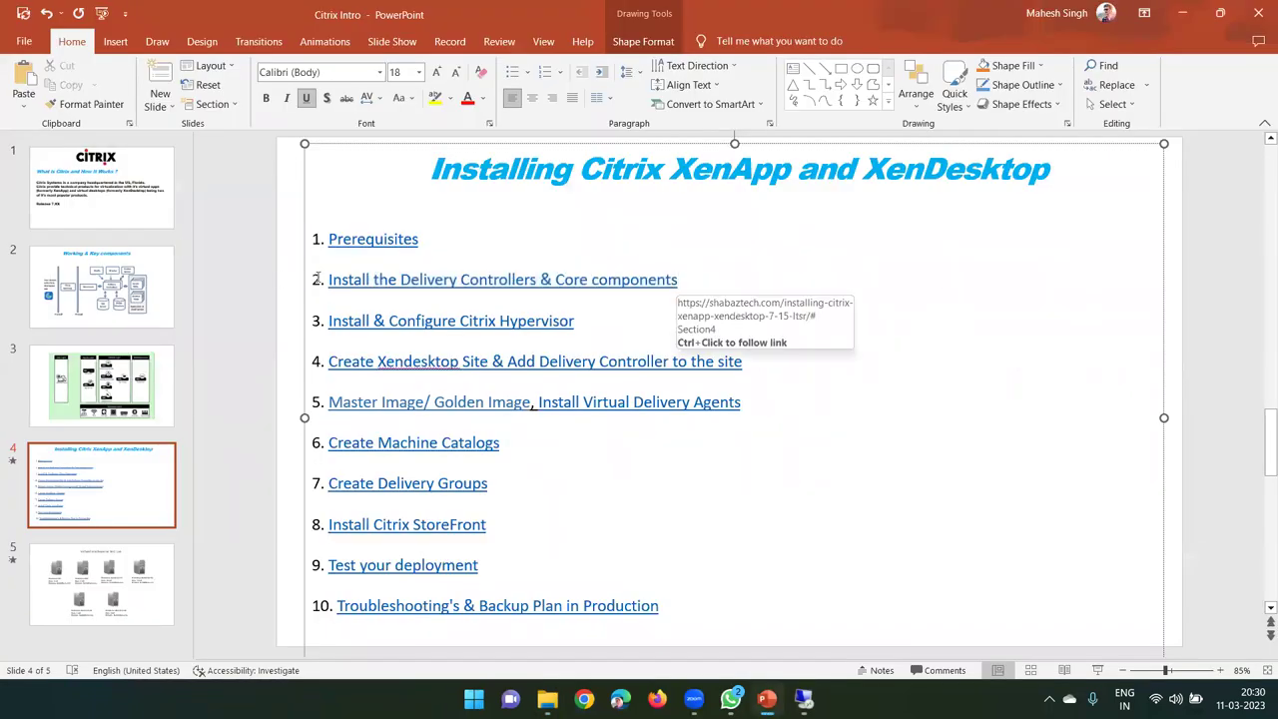
pyautogui.moveTo(328, 281); pyautogui.dragTo(678, 282)
pyautogui.doubleClick(507, 287)
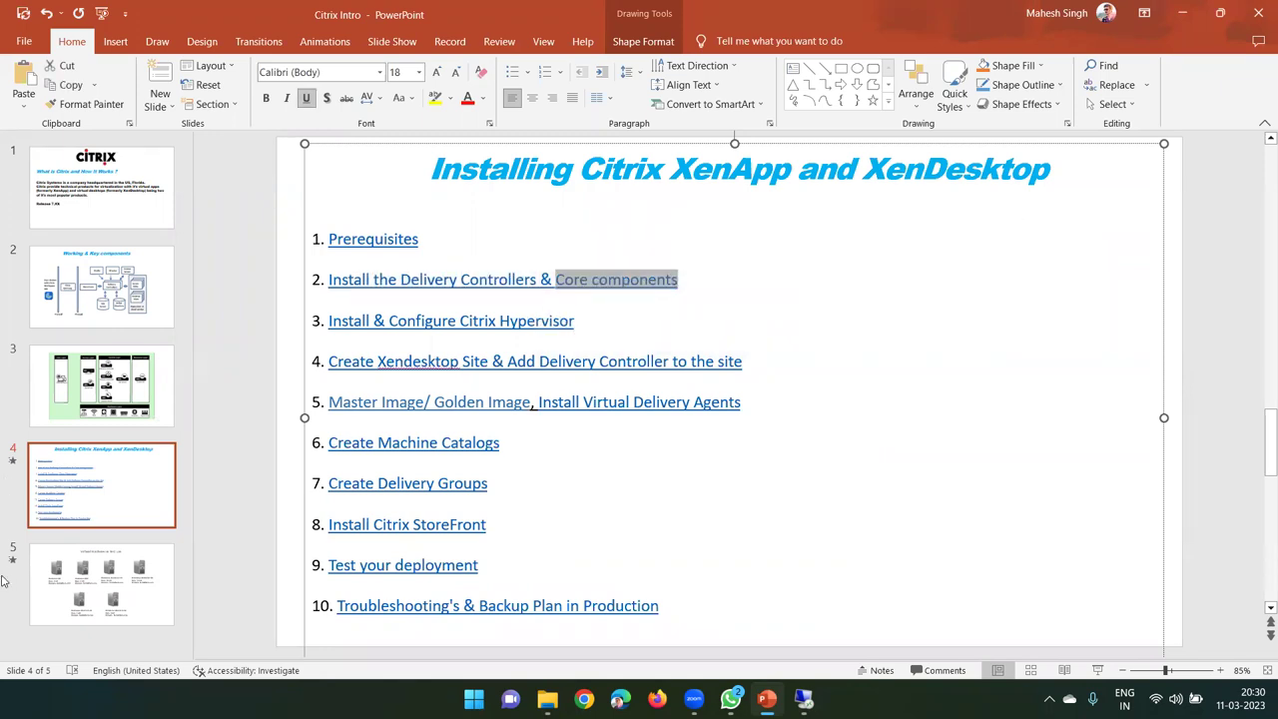
# - Review the DDC server details on the test-lab machines slide, then minimize PowerPoint and the folder
pyautogui.click(92, 588)
pyautogui.click(609, 285)
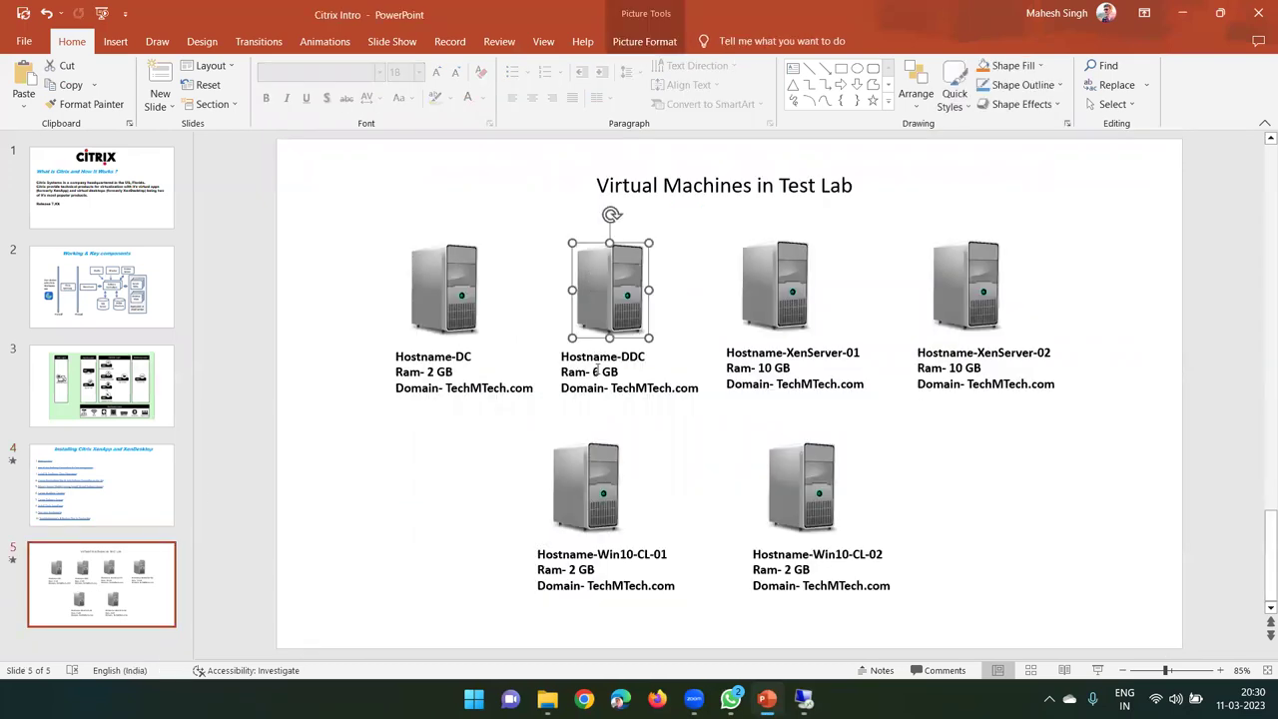
pyautogui.click(618, 283)
pyautogui.click(618, 283)
pyautogui.click(618, 283)
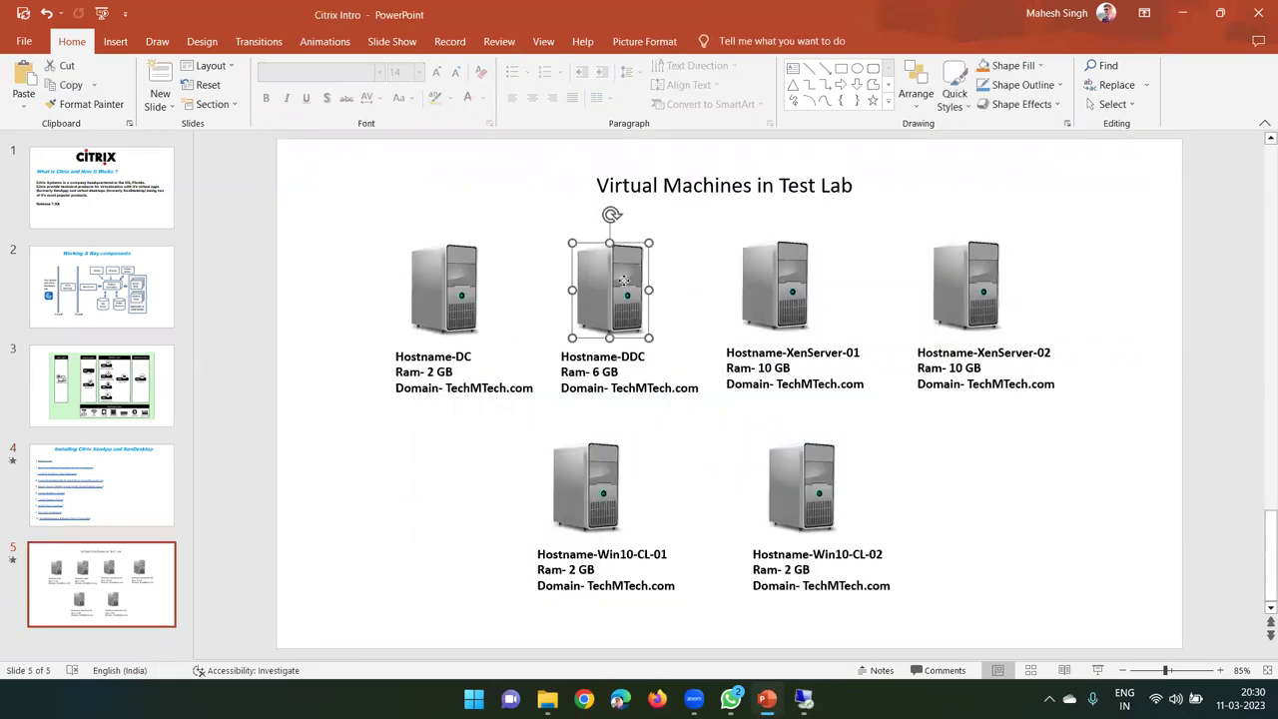
pyautogui.click(620, 375)
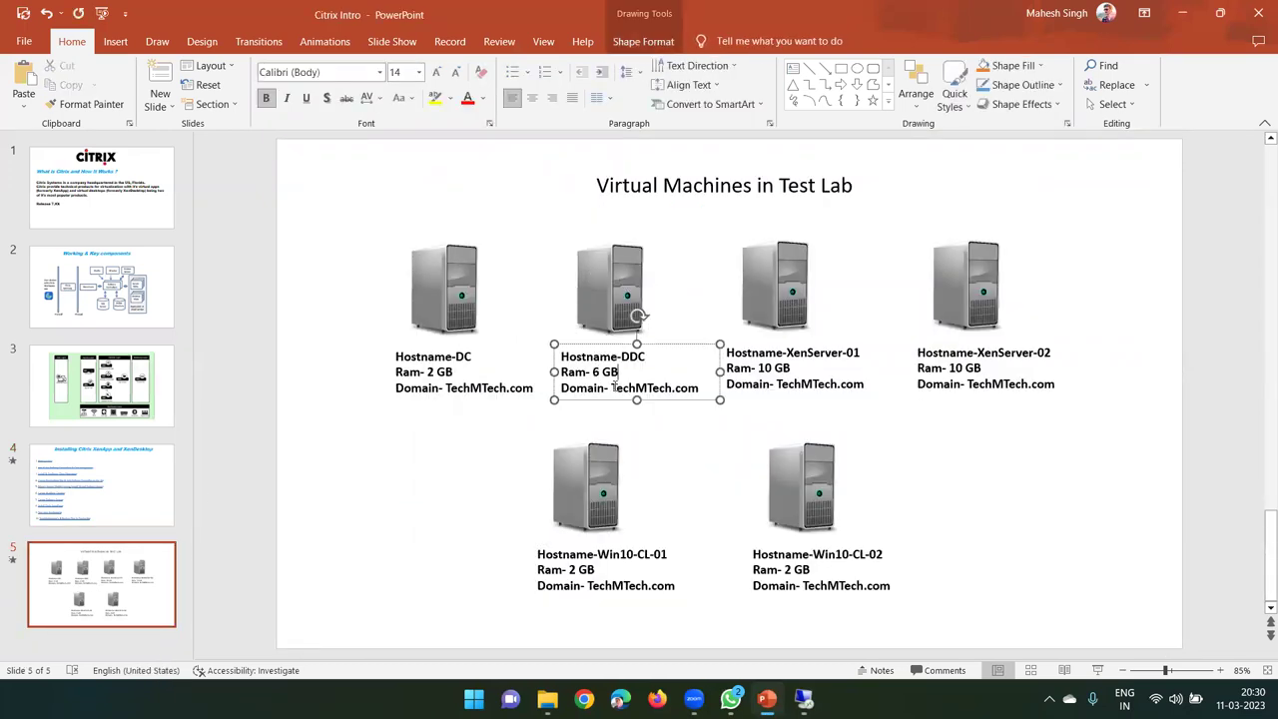
pyautogui.click(625, 295)
pyautogui.click(625, 295)
pyautogui.click(608, 297)
pyautogui.click(608, 297)
pyautogui.click(612, 299)
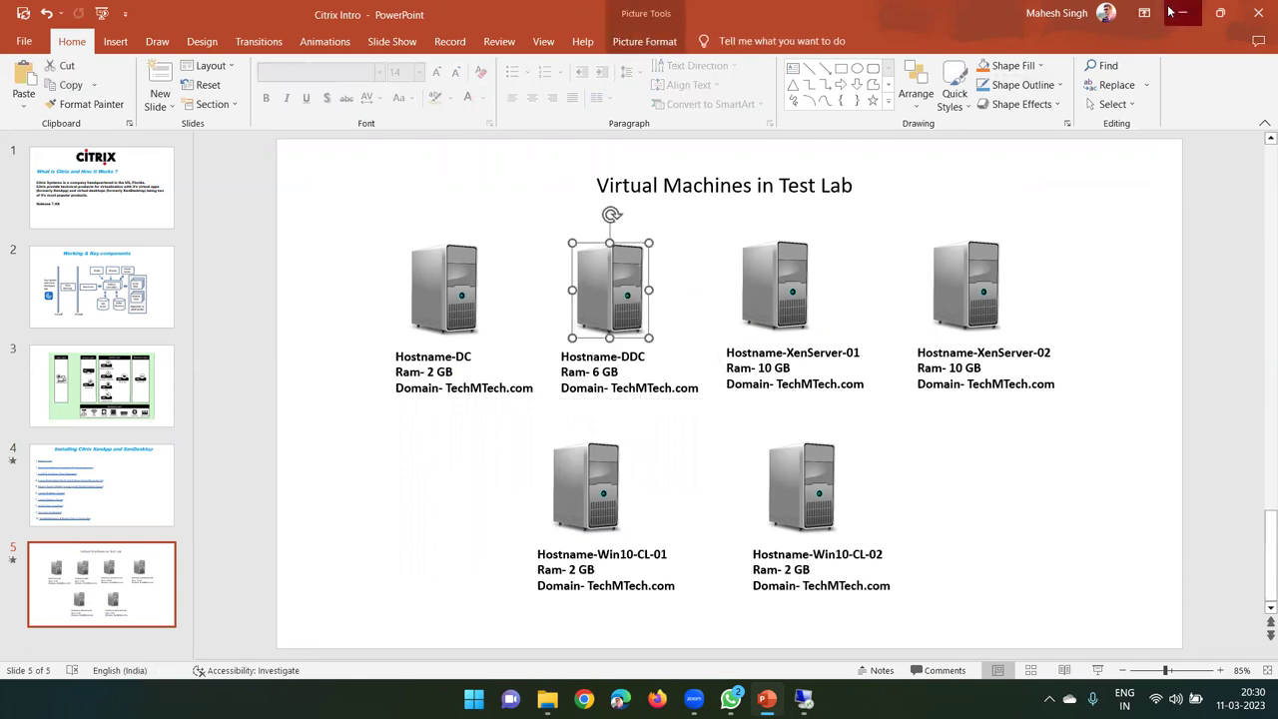
pyautogui.click(1180, 12)
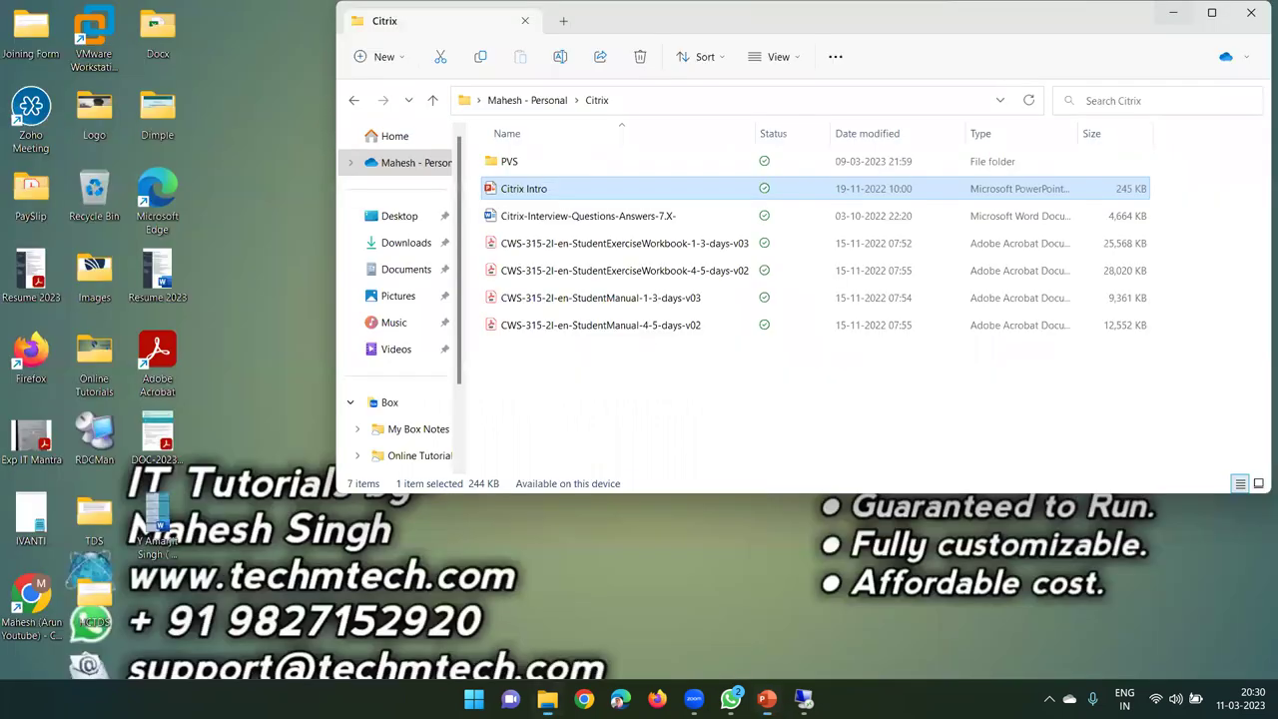
pyautogui.press('super+d')
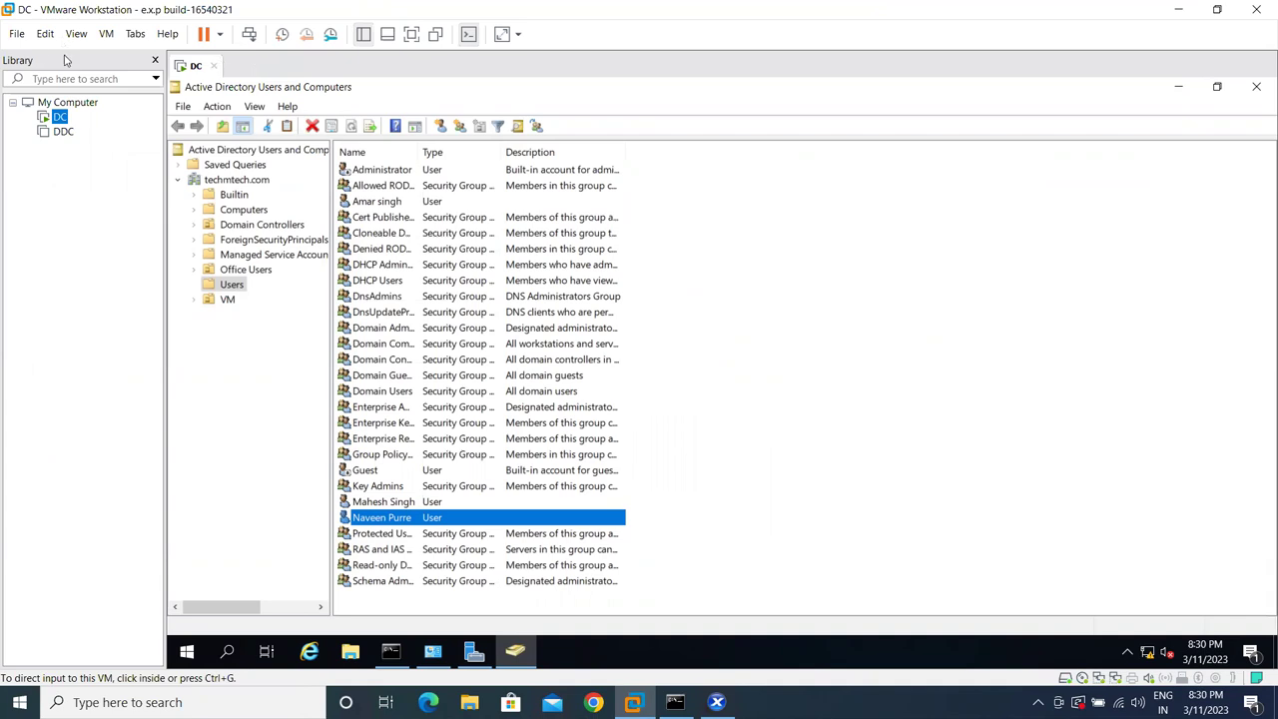
# - Create a typical Windows Server 2019 virtual machine named DDC-01 through to the disk size page
pyautogui.click(16, 35)
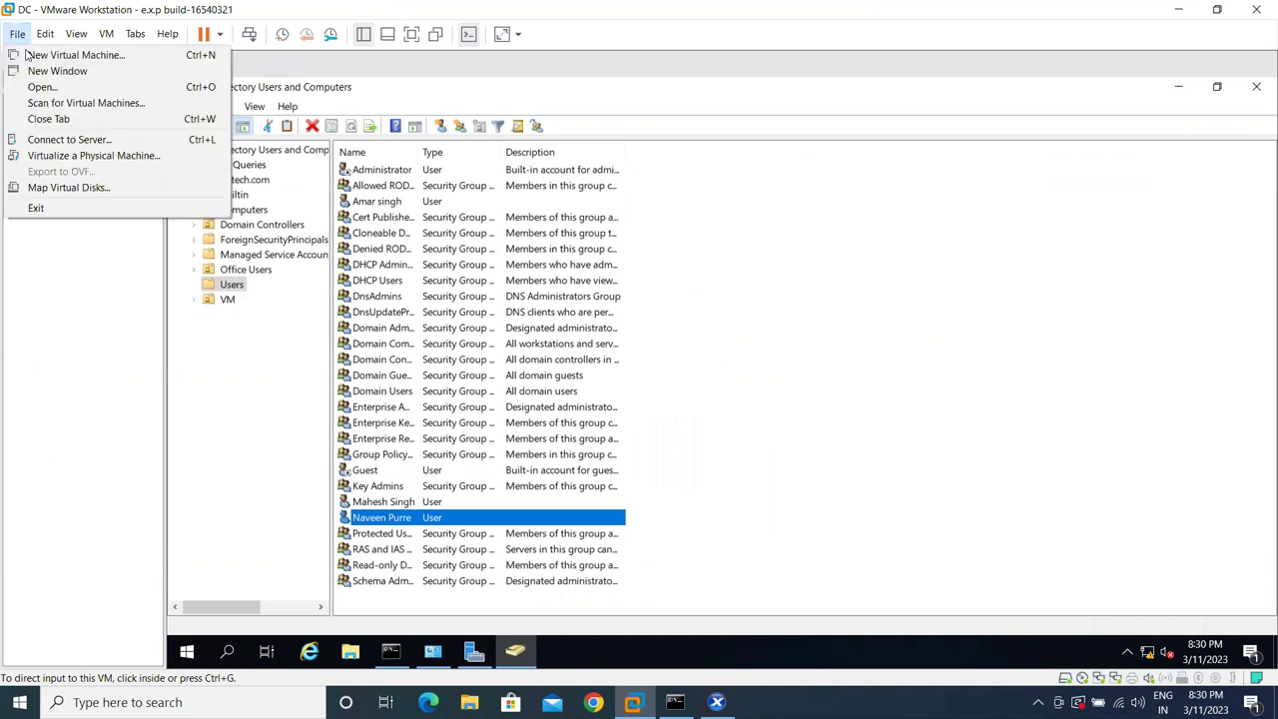
pyautogui.click(30, 55)
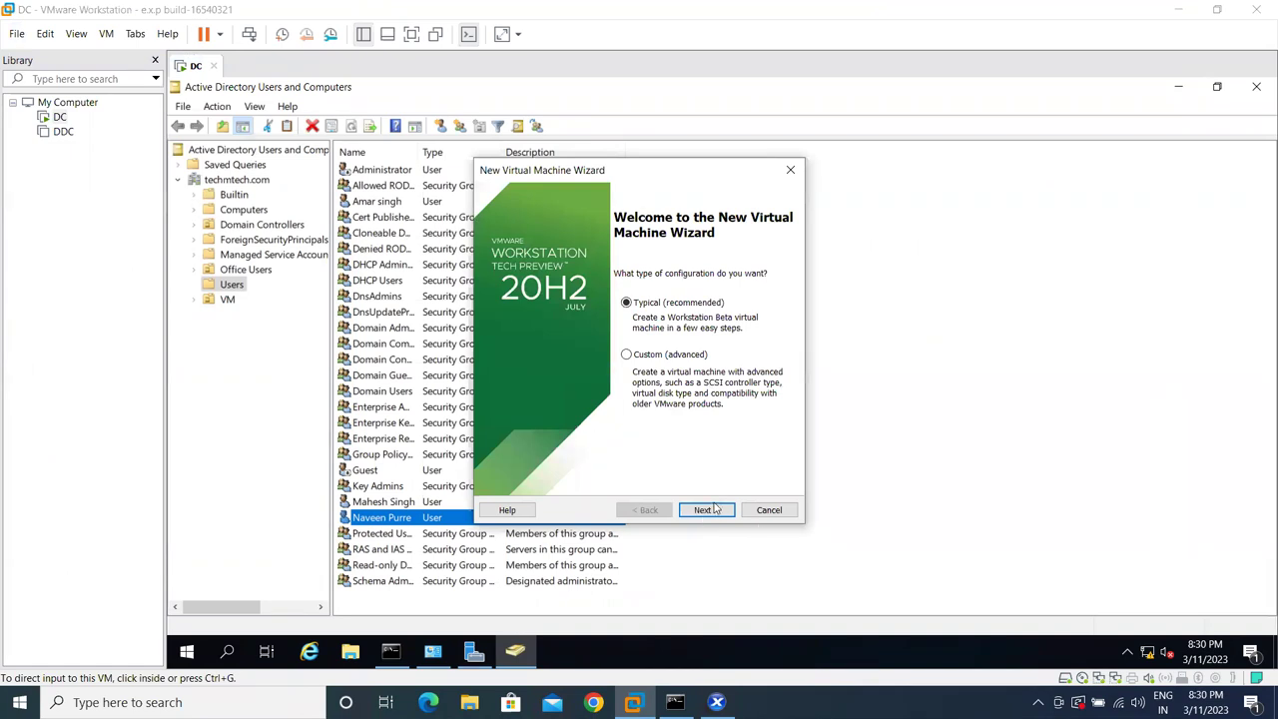
pyautogui.click(715, 510)
pyautogui.click(711, 510)
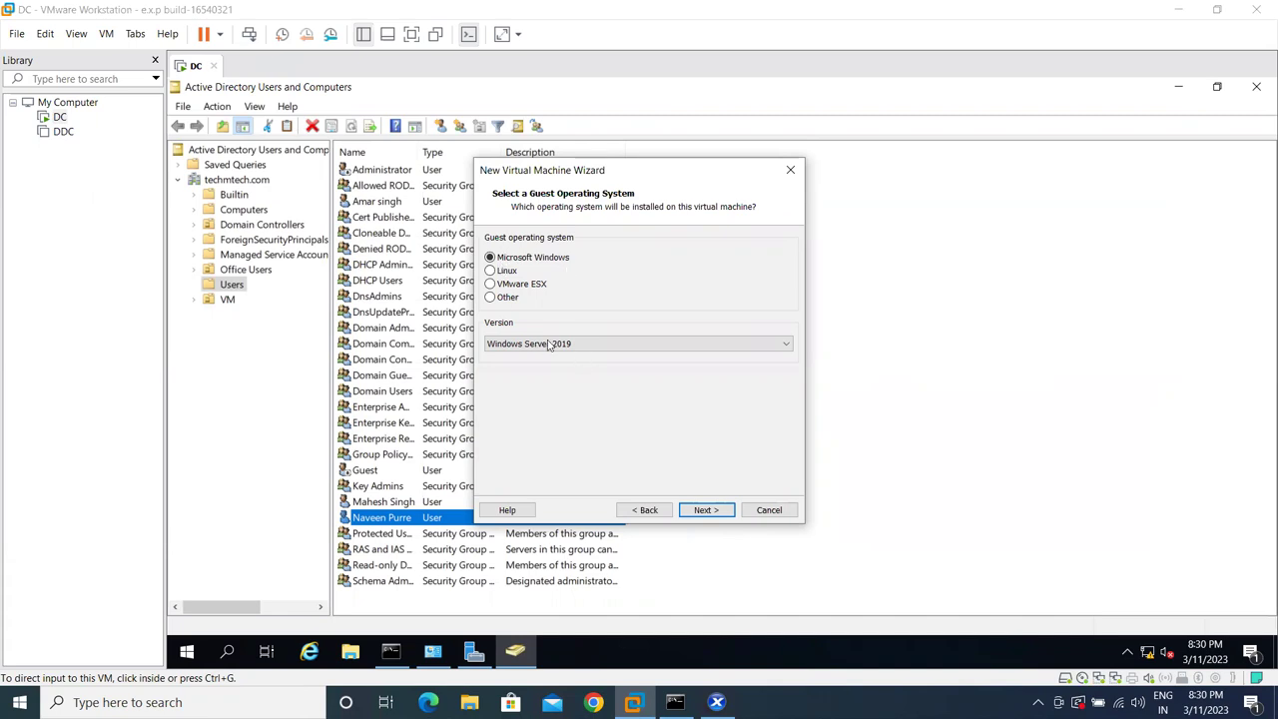
pyautogui.click(696, 511)
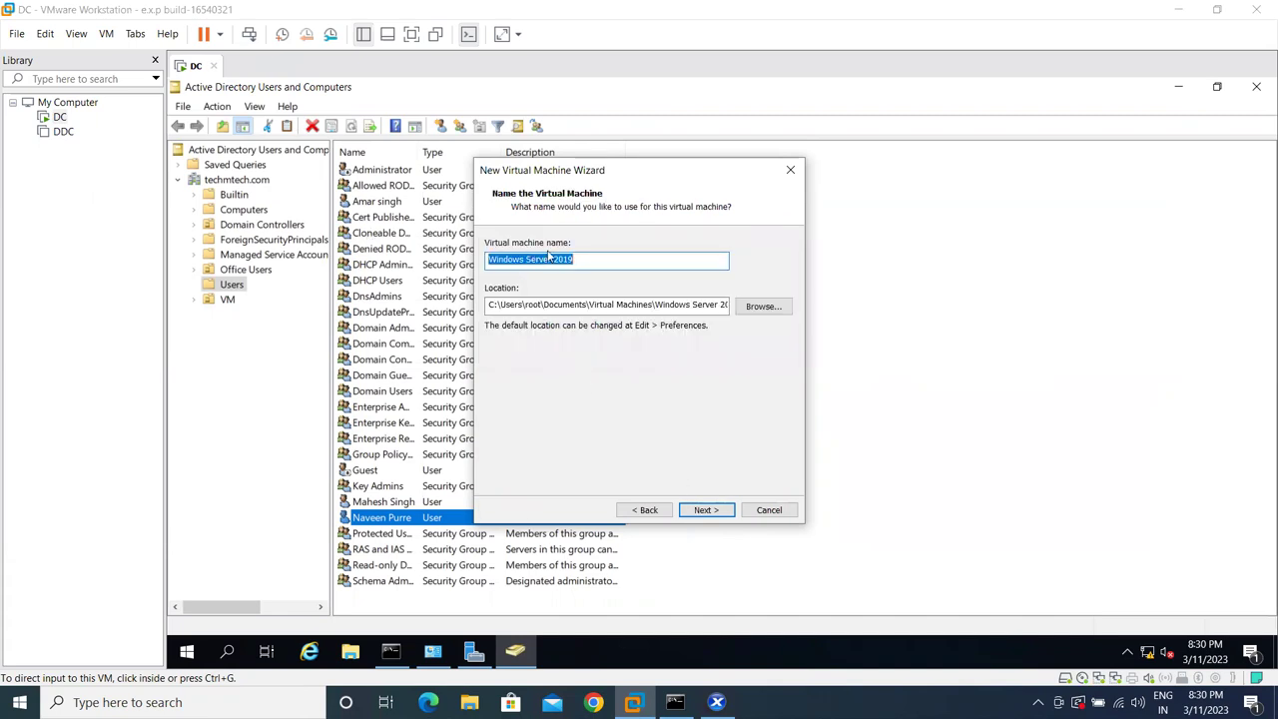
pyautogui.write('D')
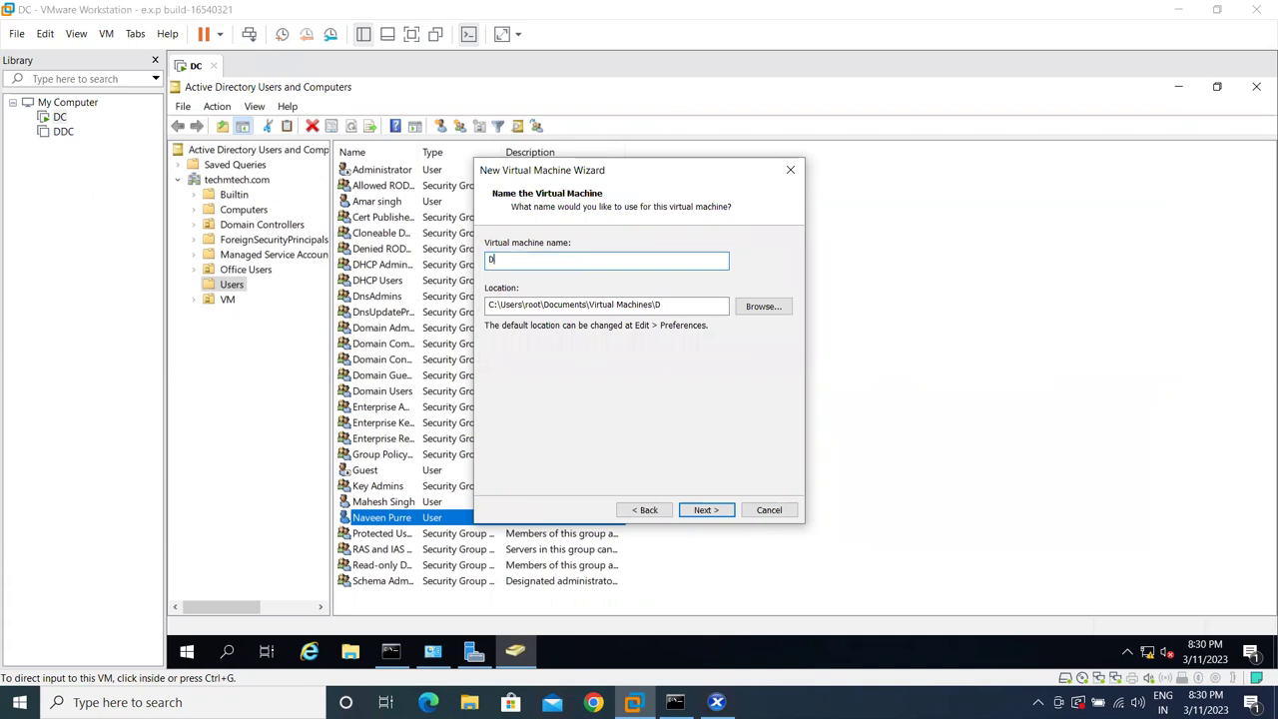
pyautogui.write('DC-01')
pyautogui.click(703, 511)
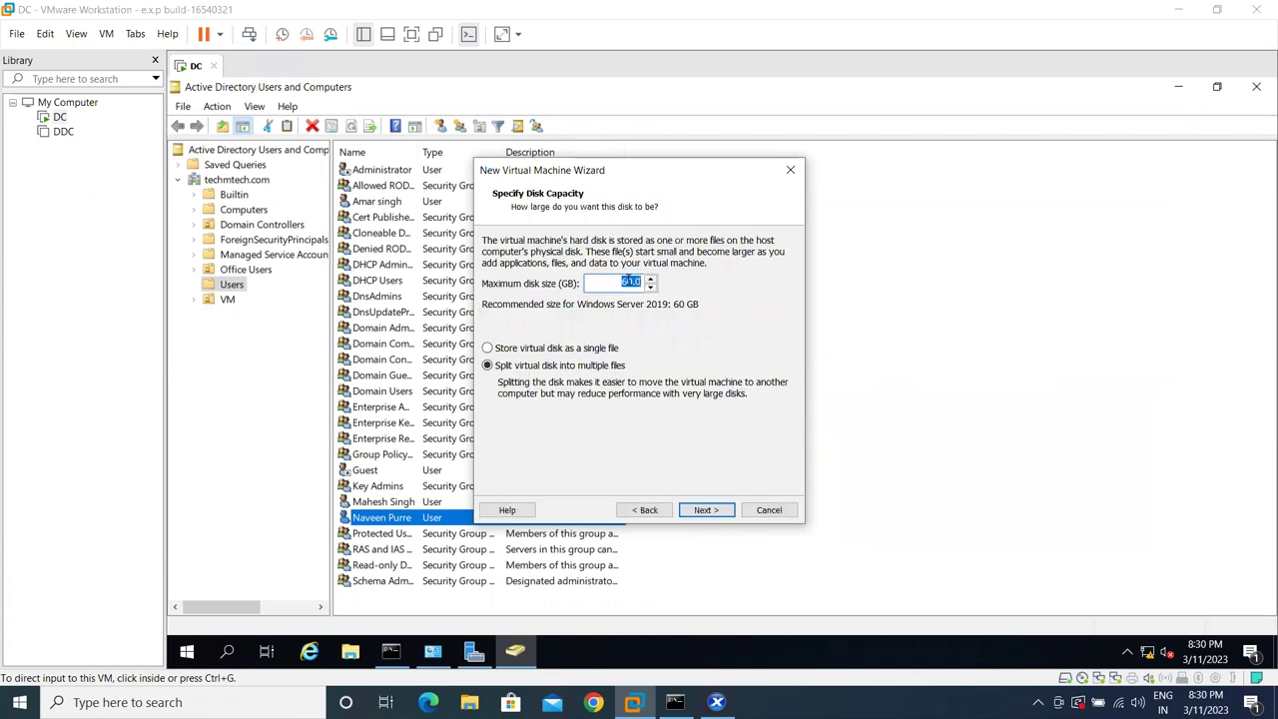
# - Inspect the 60.0 GB maximum disk size value and nudge the wizard window
pyautogui.click(617, 283)
pyautogui.hotkey('ctrl', 'a')
pyautogui.click(620, 282)
pyautogui.doubleClick(620, 283)
pyautogui.doubleClick(620, 283)
pyautogui.click(629, 283)
pyautogui.doubleClick(616, 284)
pyautogui.click(629, 283)
pyautogui.moveTo(617, 170); pyautogui.dragTo(580, 170)
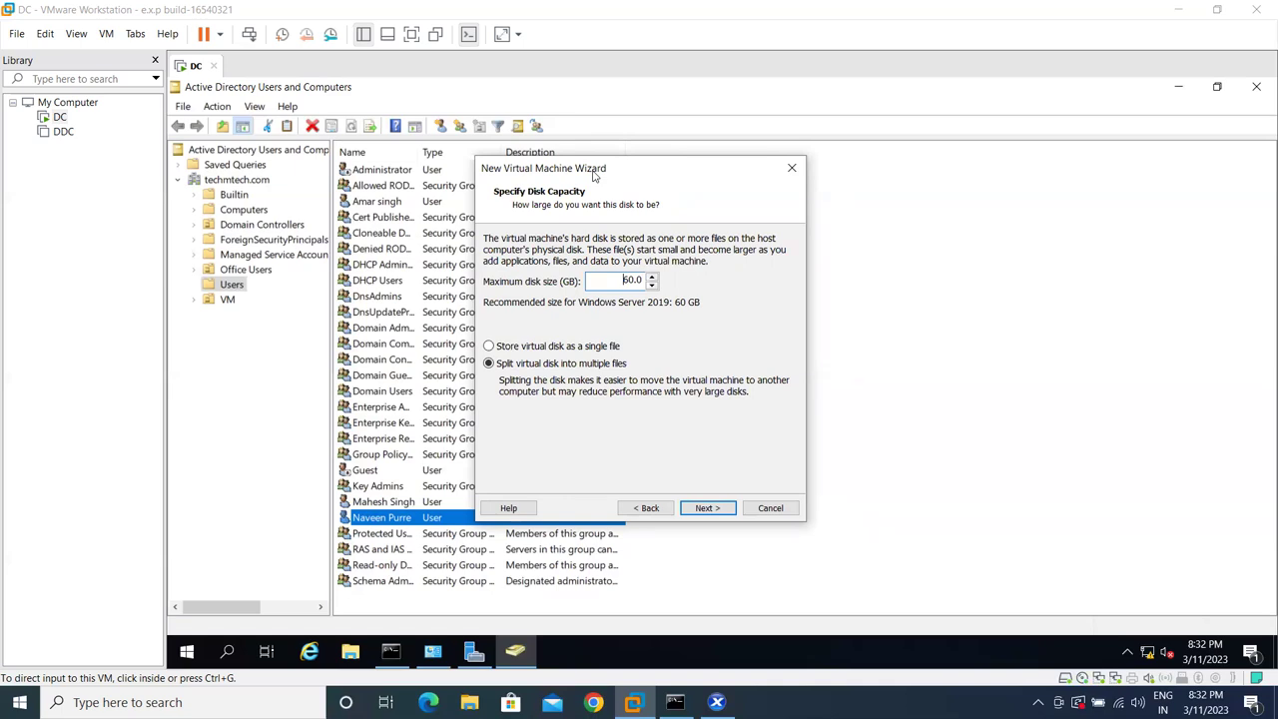
# - Keep the 60.0 GB disk split into multiple files and continue to the summary
pyautogui.doubleClick(659, 282)
pyautogui.click(636, 281)
pyautogui.doubleClick(635, 282)
pyautogui.click(624, 280)
pyautogui.doubleClick(624, 281)
pyautogui.click(620, 279)
pyautogui.hotkey('shift', 'End')
pyautogui.click(619, 280)
pyautogui.doubleClick(647, 281)
pyautogui.moveTo(631, 170); pyautogui.dragTo(627, 170)
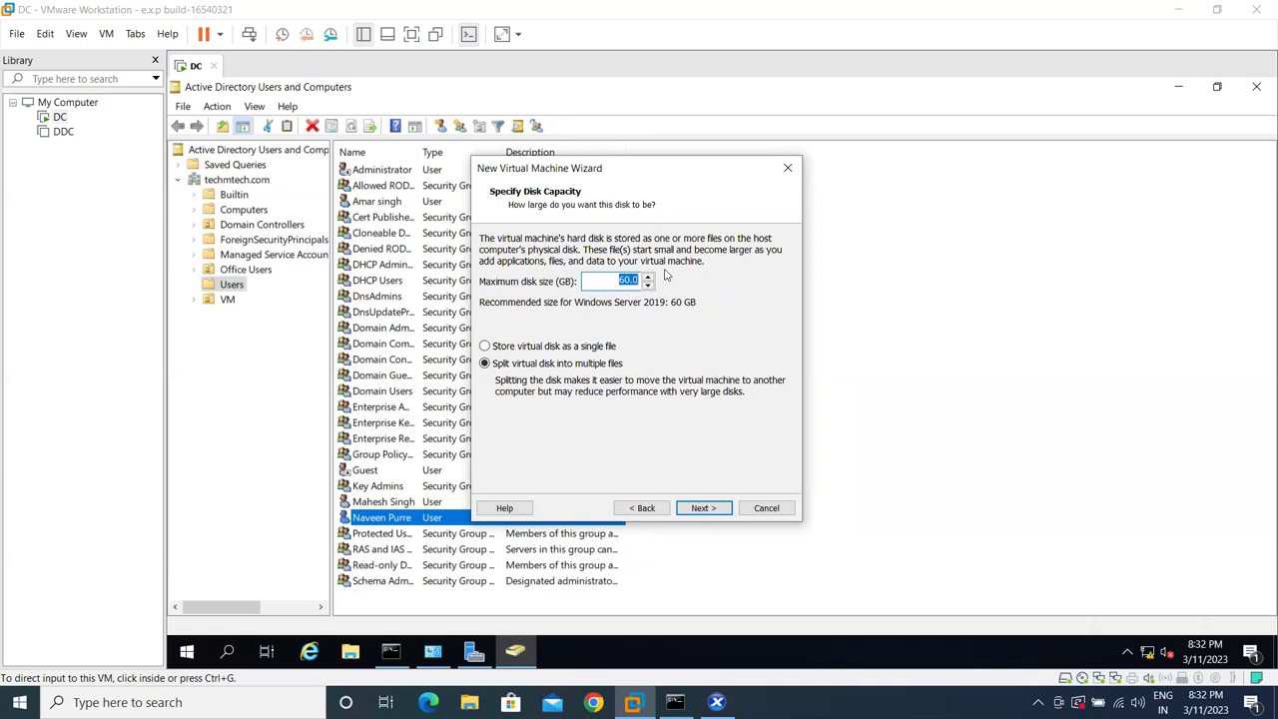
pyautogui.click(704, 508)
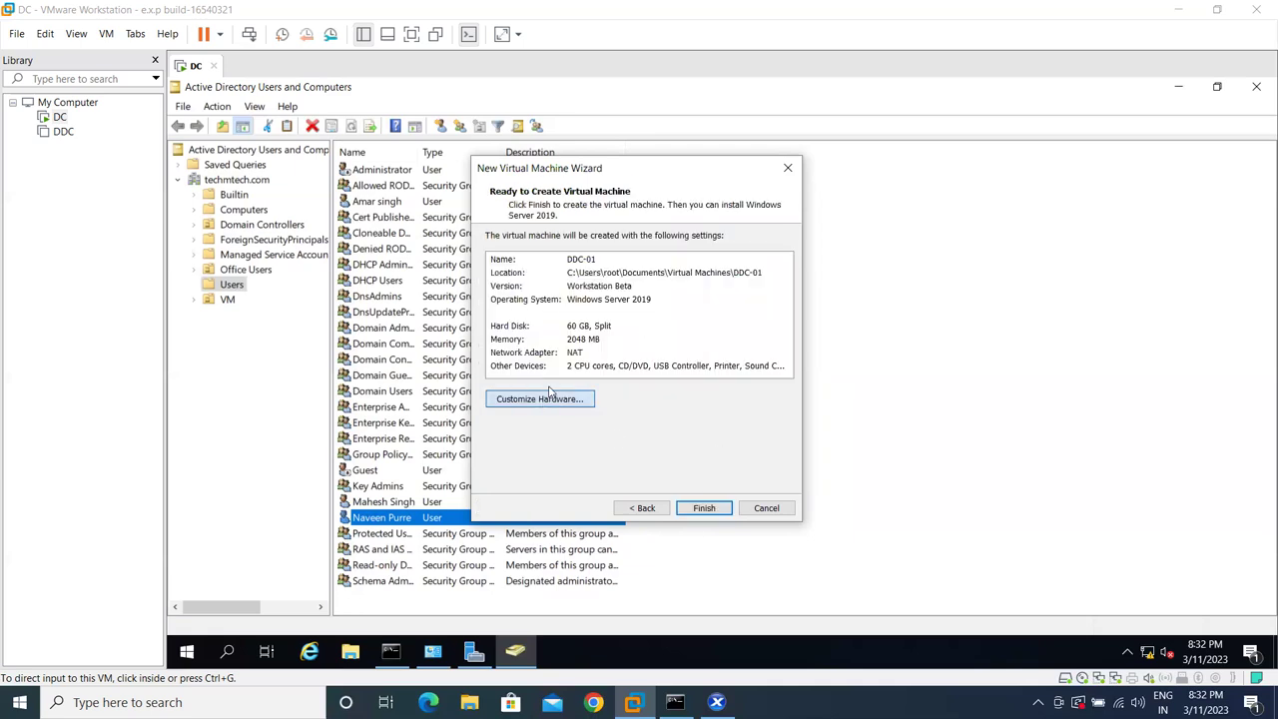
# - Set the new VM's network adapter to Host-only
pyautogui.click(547, 396)
pyautogui.click(374, 139)
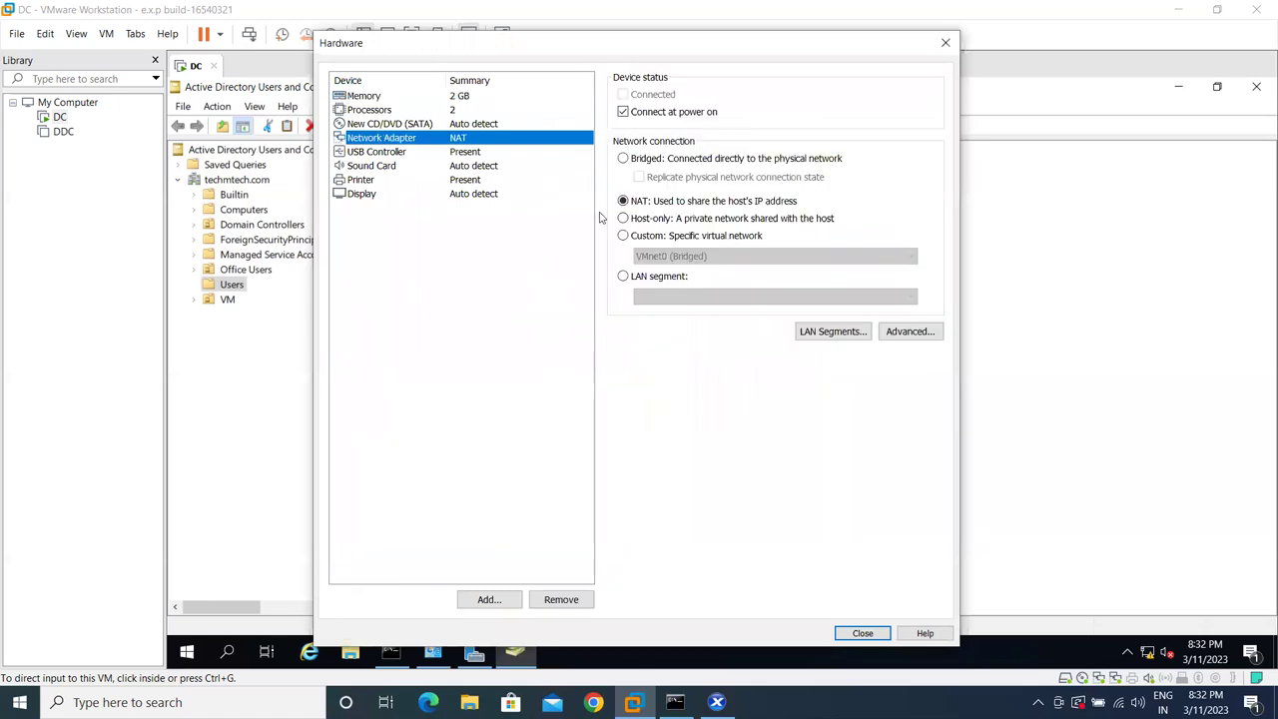
pyautogui.click(623, 218)
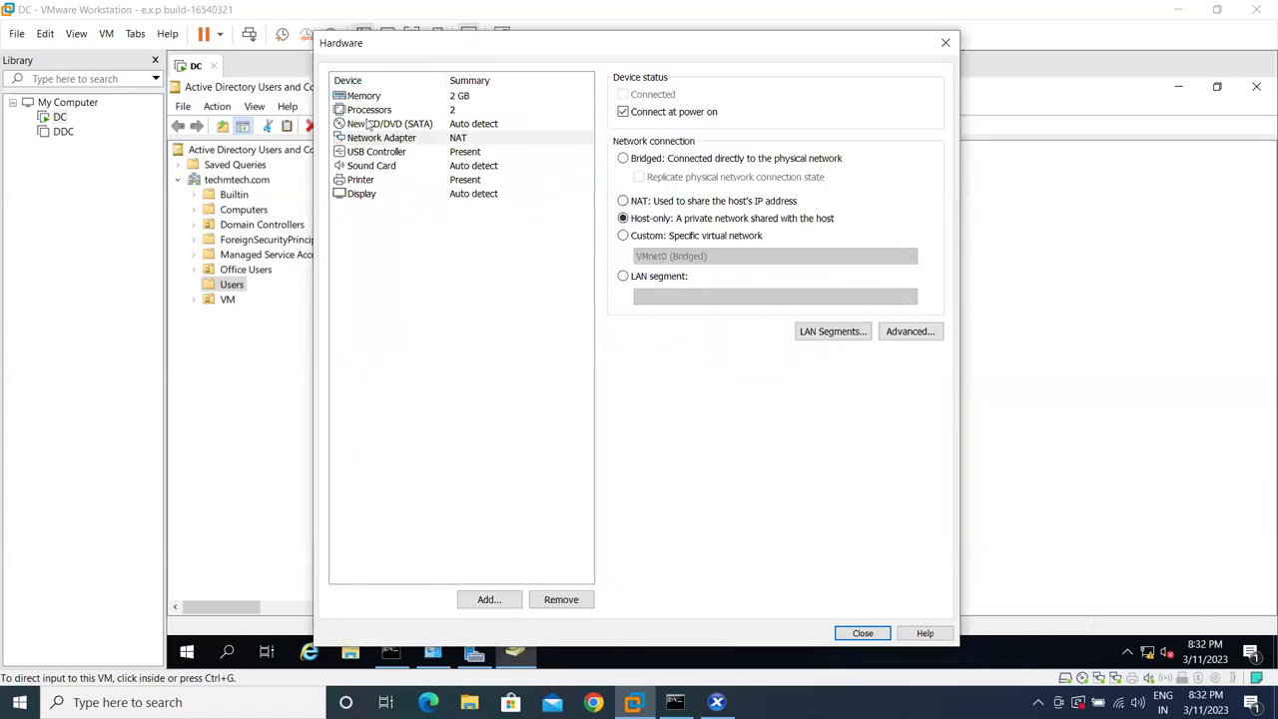
# - Load Server 2019.iso as the CD/DVD drive's ISO image and close hardware settings
pyautogui.click(369, 123)
pyautogui.click(653, 200)
pyautogui.click(915, 227)
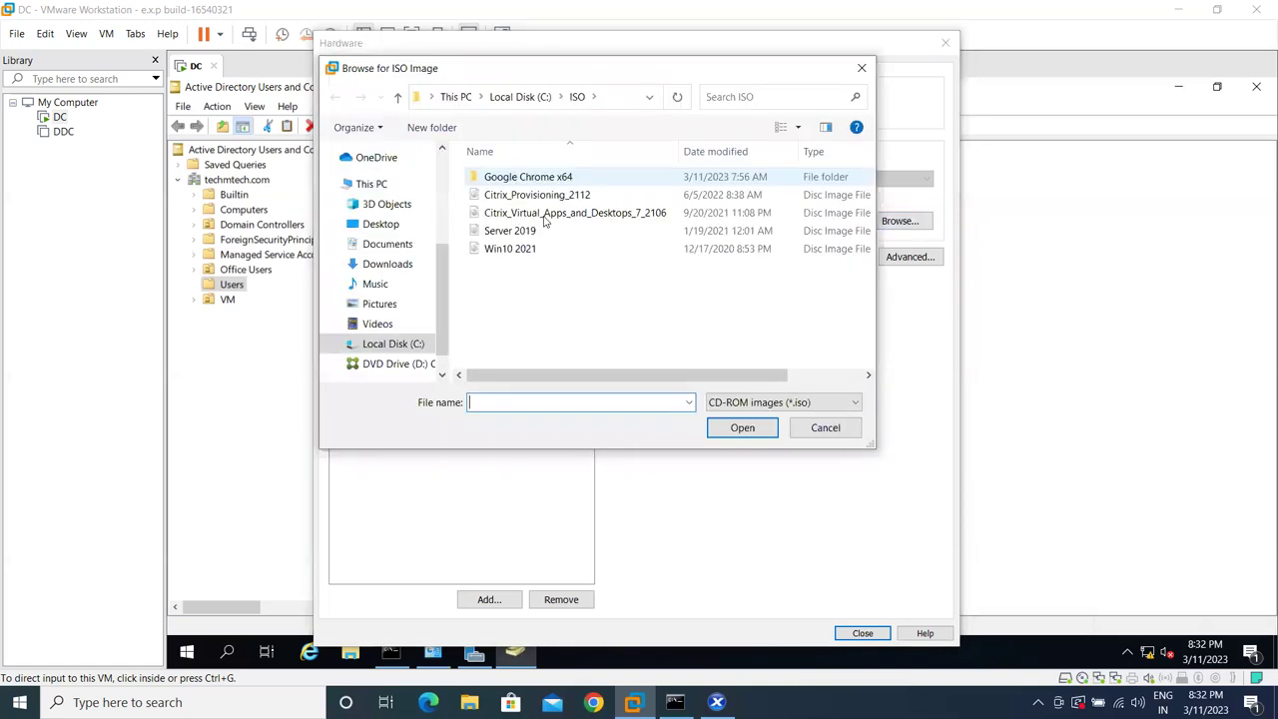
pyautogui.click(544, 213)
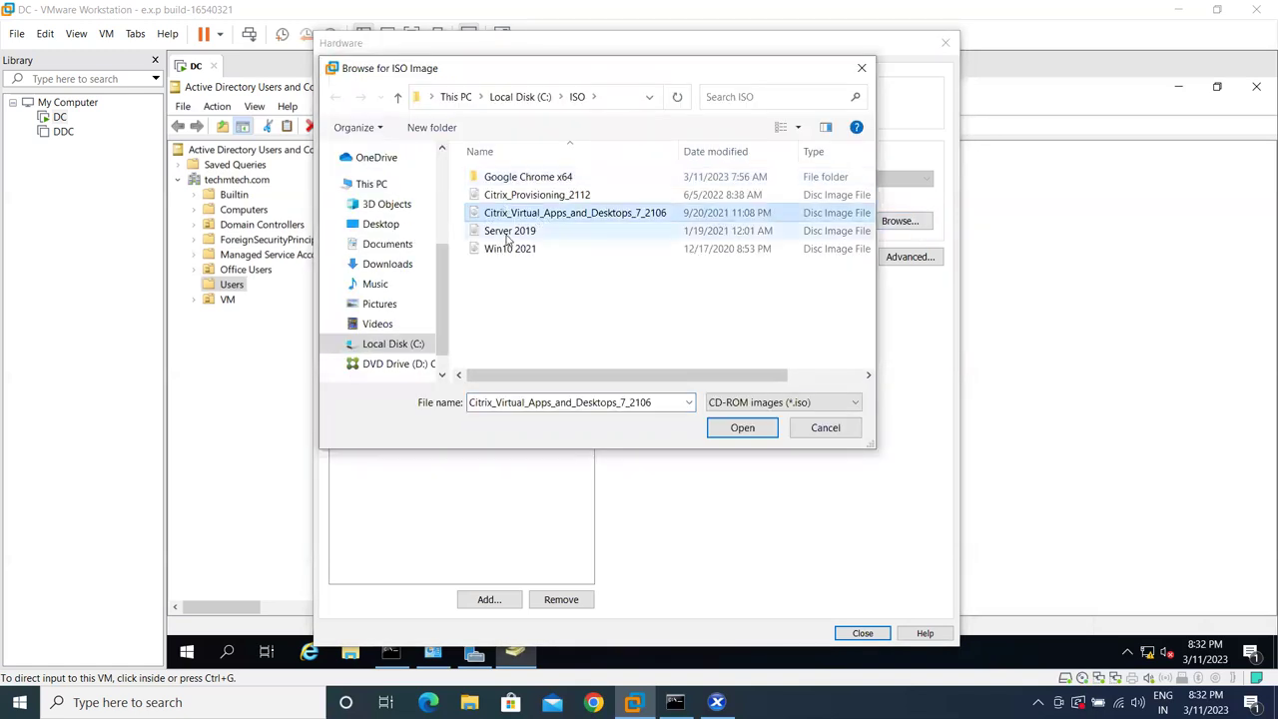
pyautogui.click(567, 233)
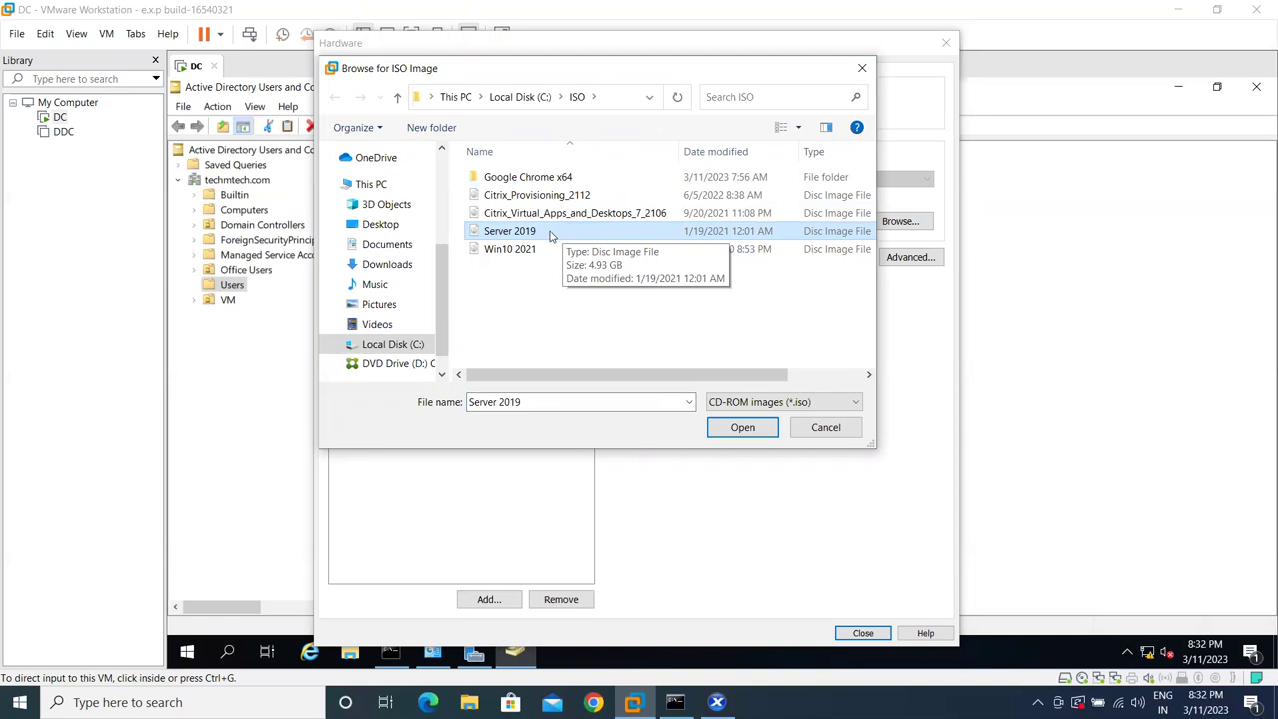
pyautogui.click(741, 427)
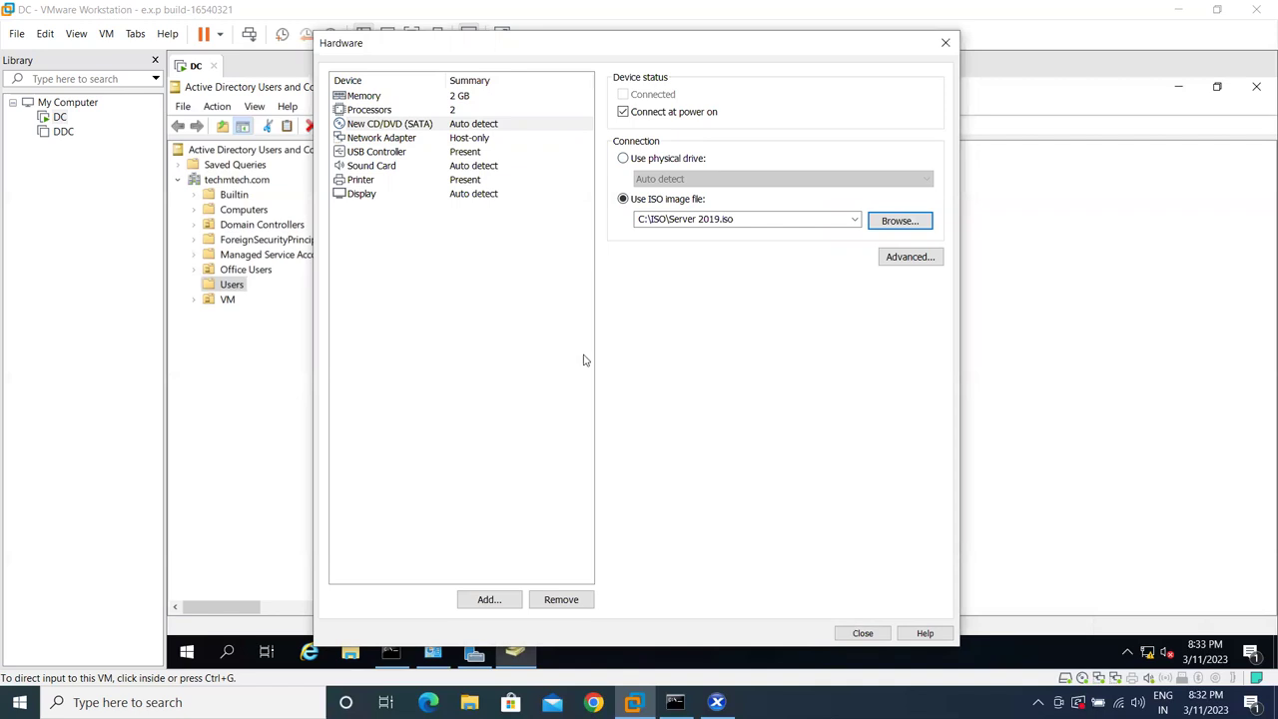
pyautogui.click(862, 633)
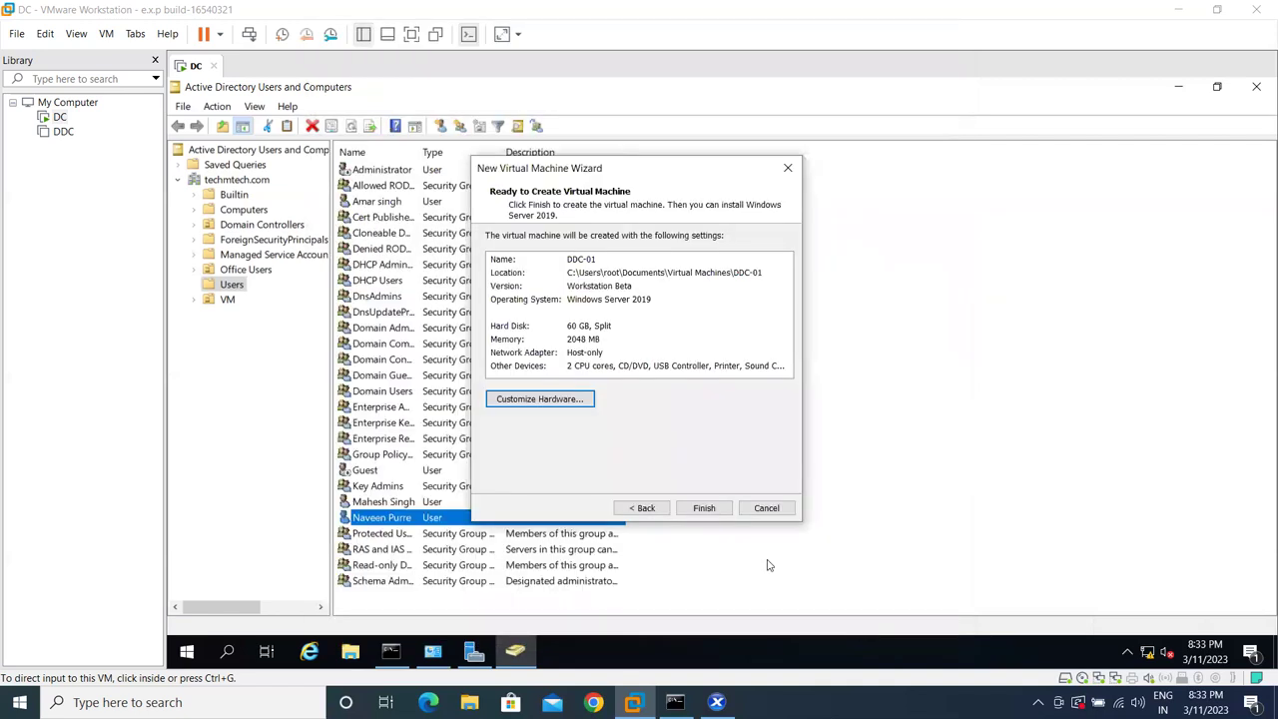
# - Create DDC-01, move it above DDC in the library, and power it on
pyautogui.click(712, 512)
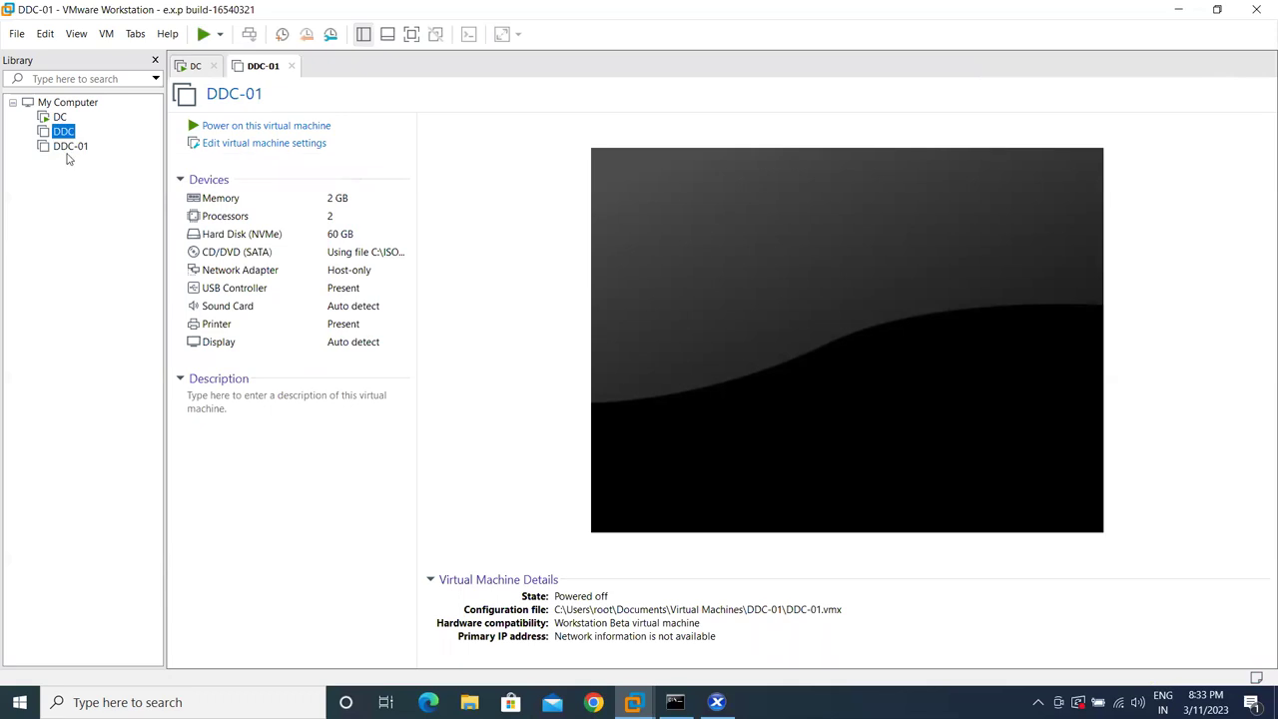
pyautogui.moveTo(66, 144); pyautogui.dragTo(71, 132)
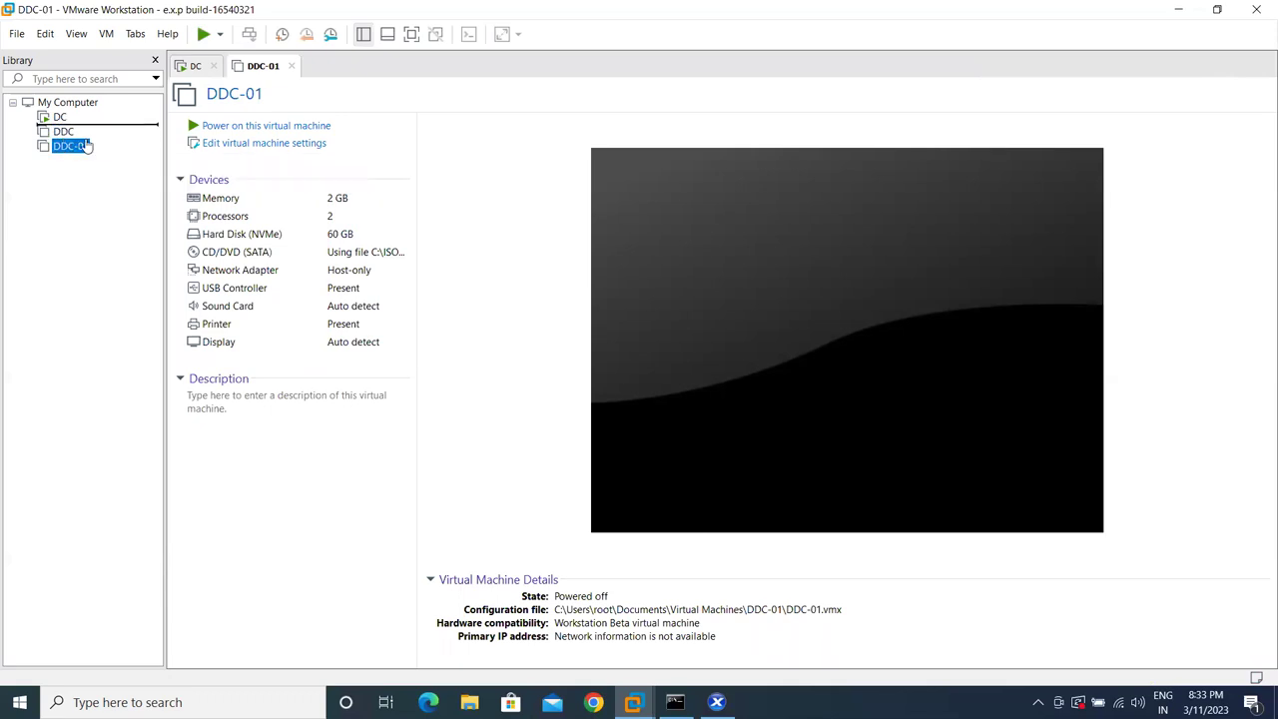
pyautogui.click(274, 128)
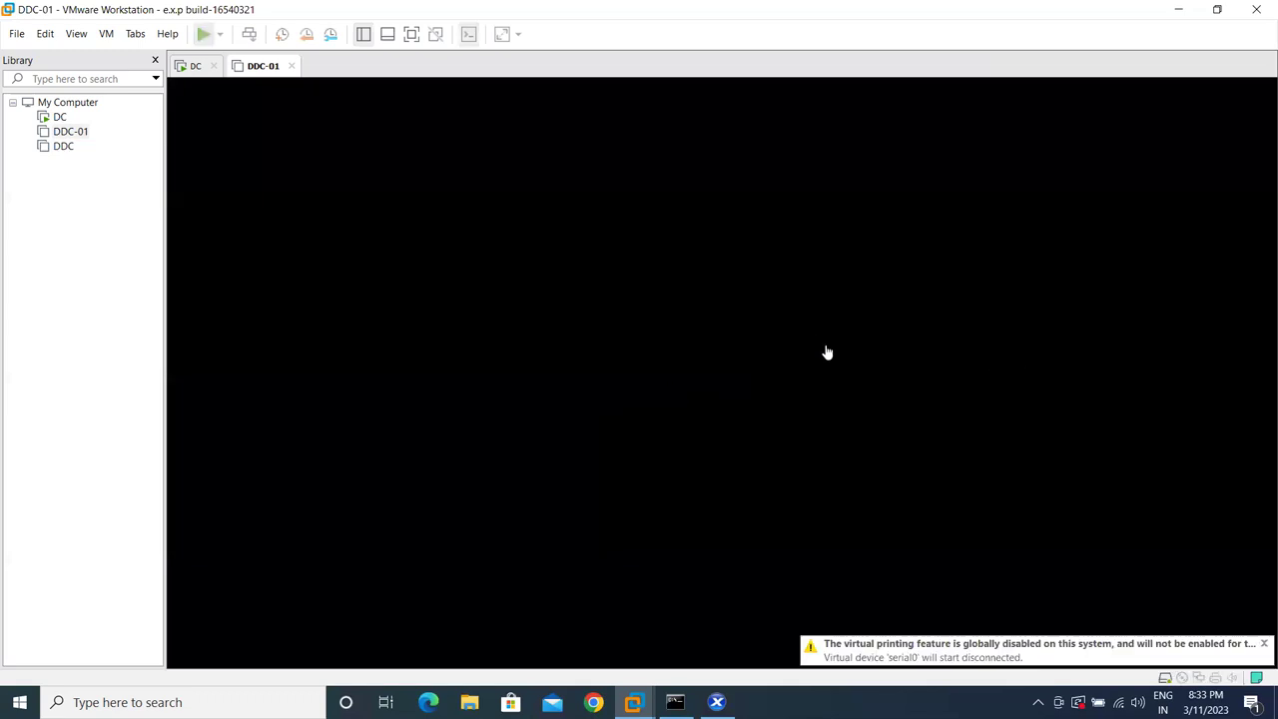
# - Boot DDC-01 from the CD into Windows Setup via the Boot Manager
pyautogui.hotkey('ctrl', 'g')
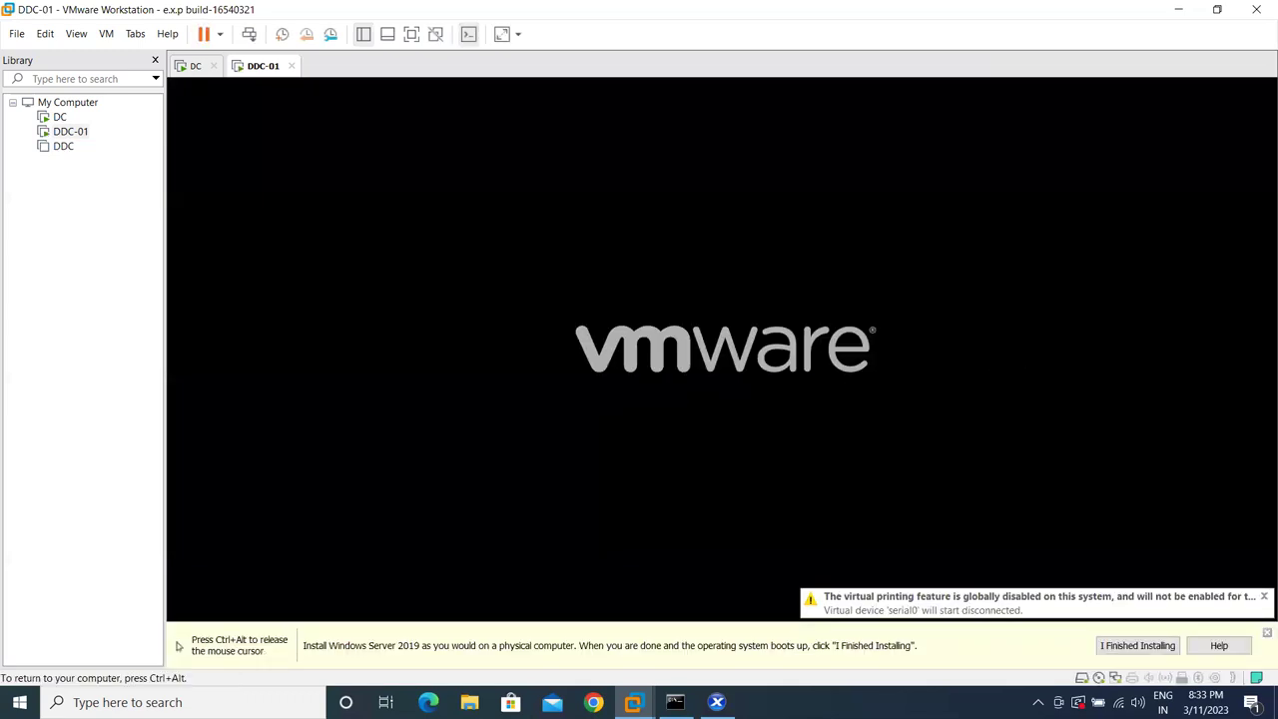
pyautogui.press('Return')
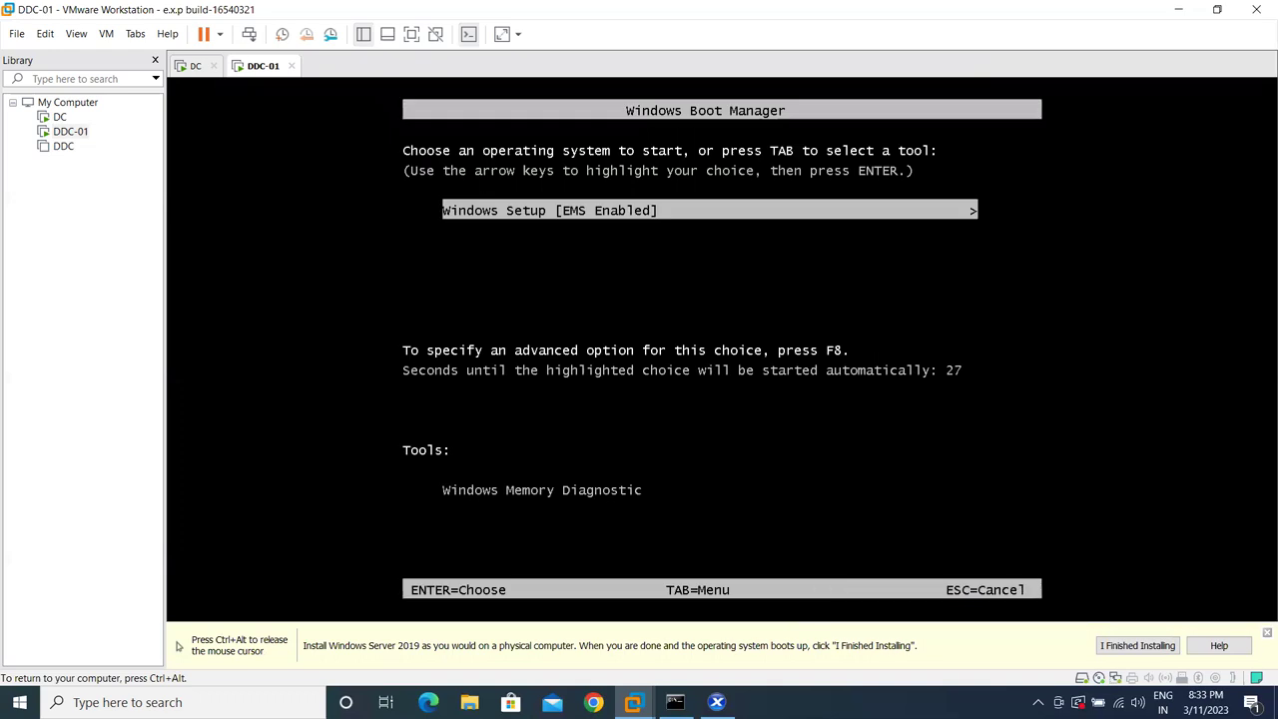
pyautogui.press('Return')
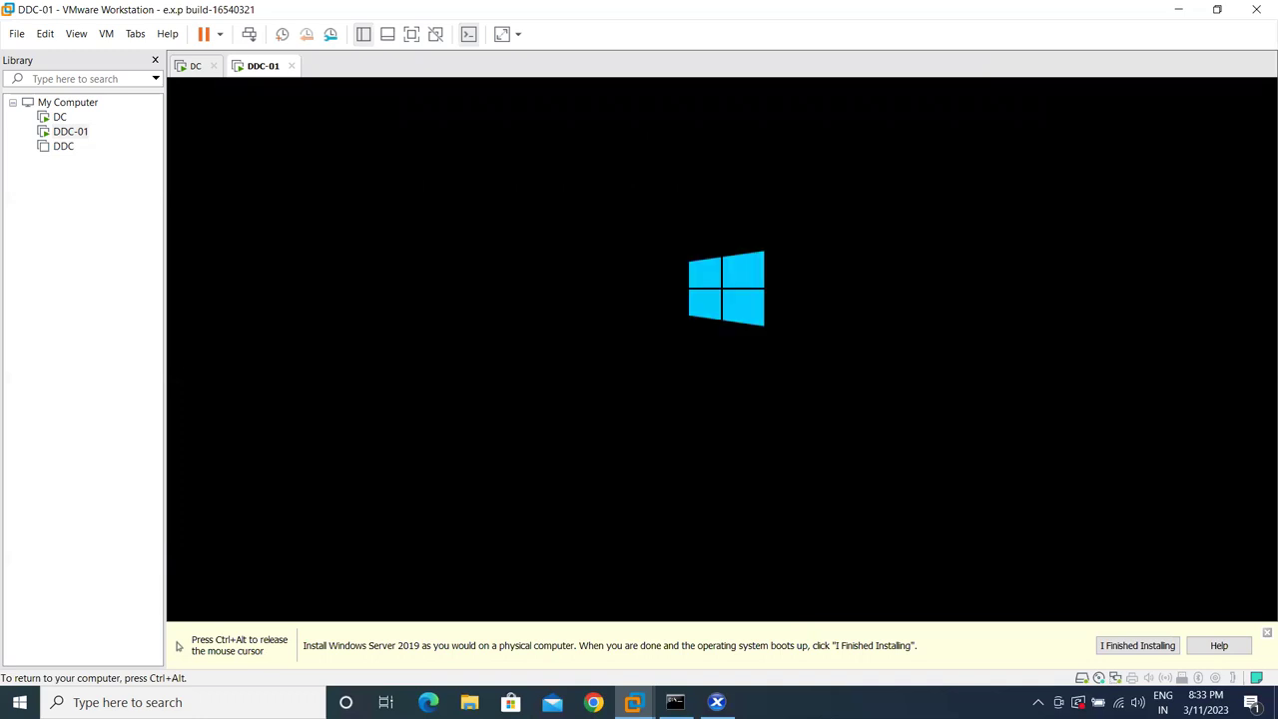
pyautogui.hotkey('ctrl', 'alt')
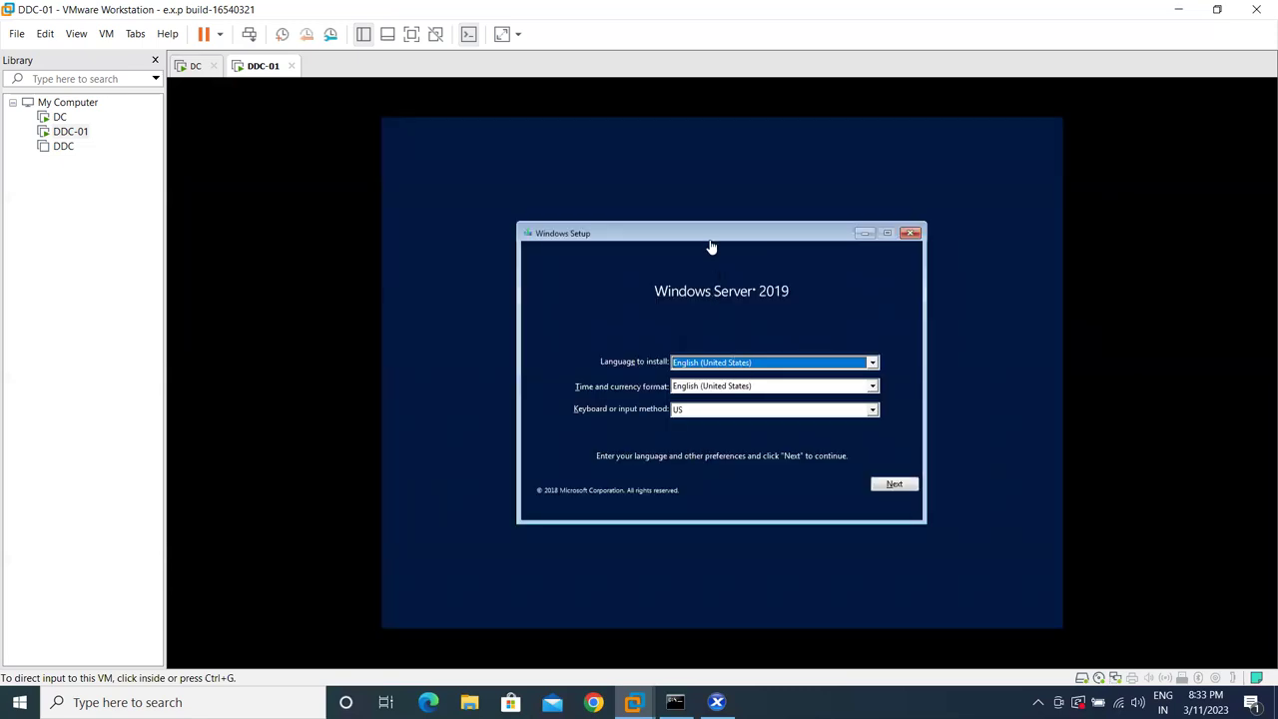
# - Keep English (United States) for install language and time/currency format, then choose Install now
pyautogui.click(711, 239)
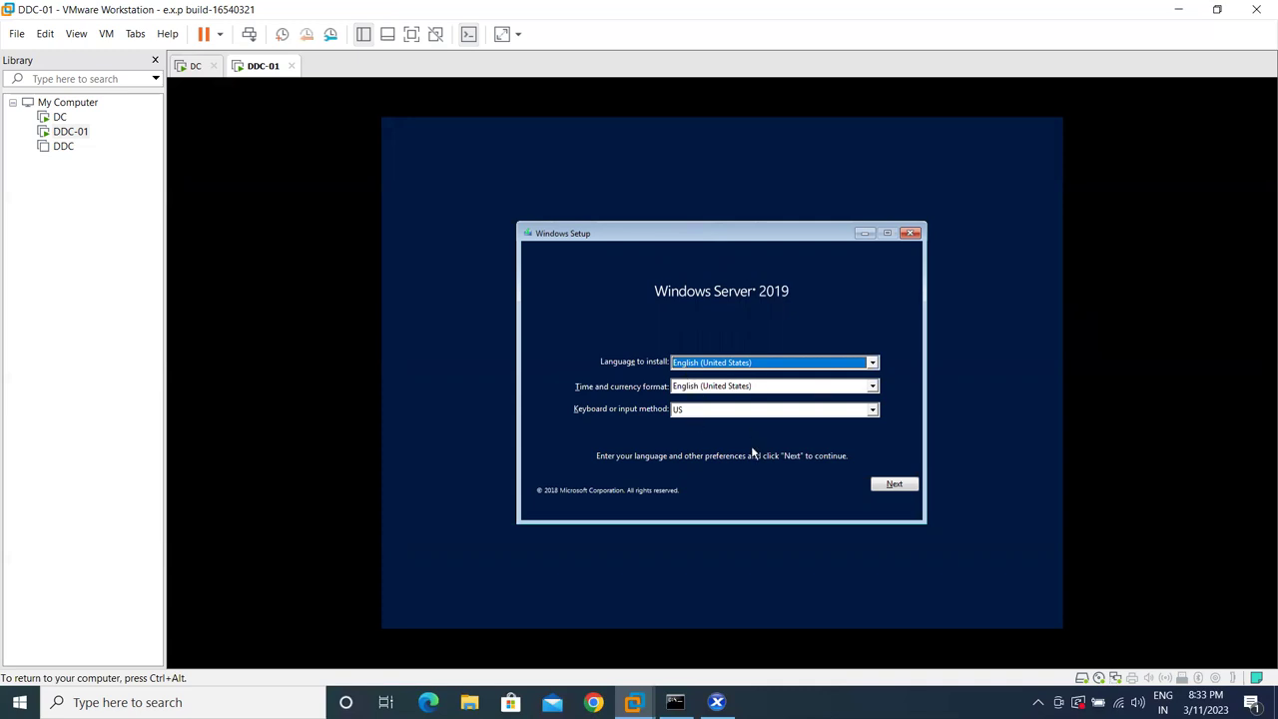
pyautogui.click(730, 365)
pyautogui.click(729, 367)
pyautogui.click(733, 385)
pyautogui.click(732, 387)
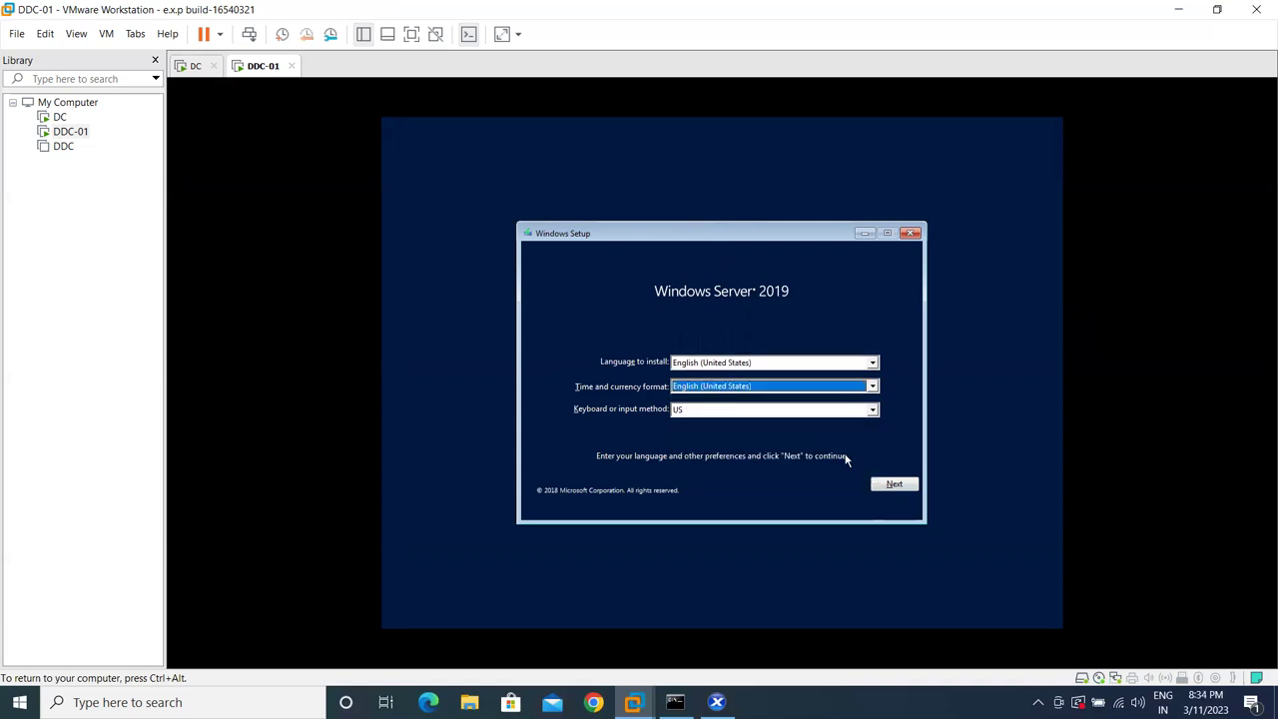
pyautogui.click(893, 483)
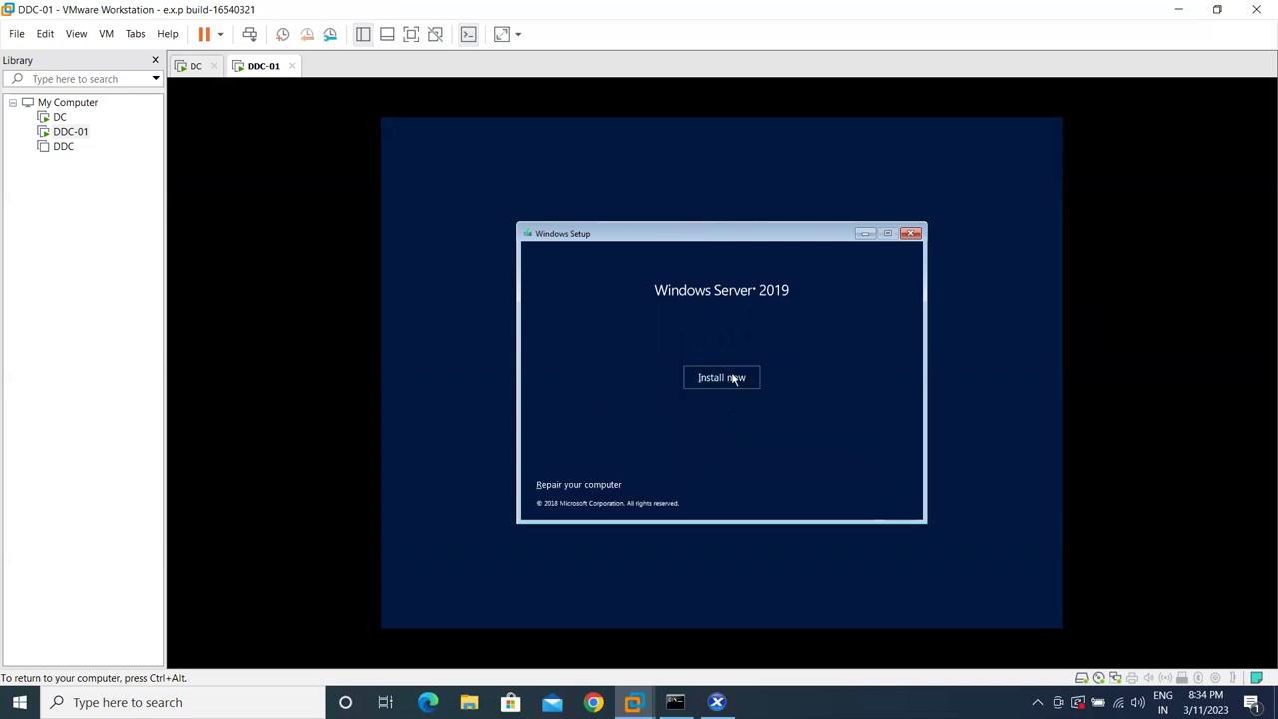
pyautogui.click(734, 378)
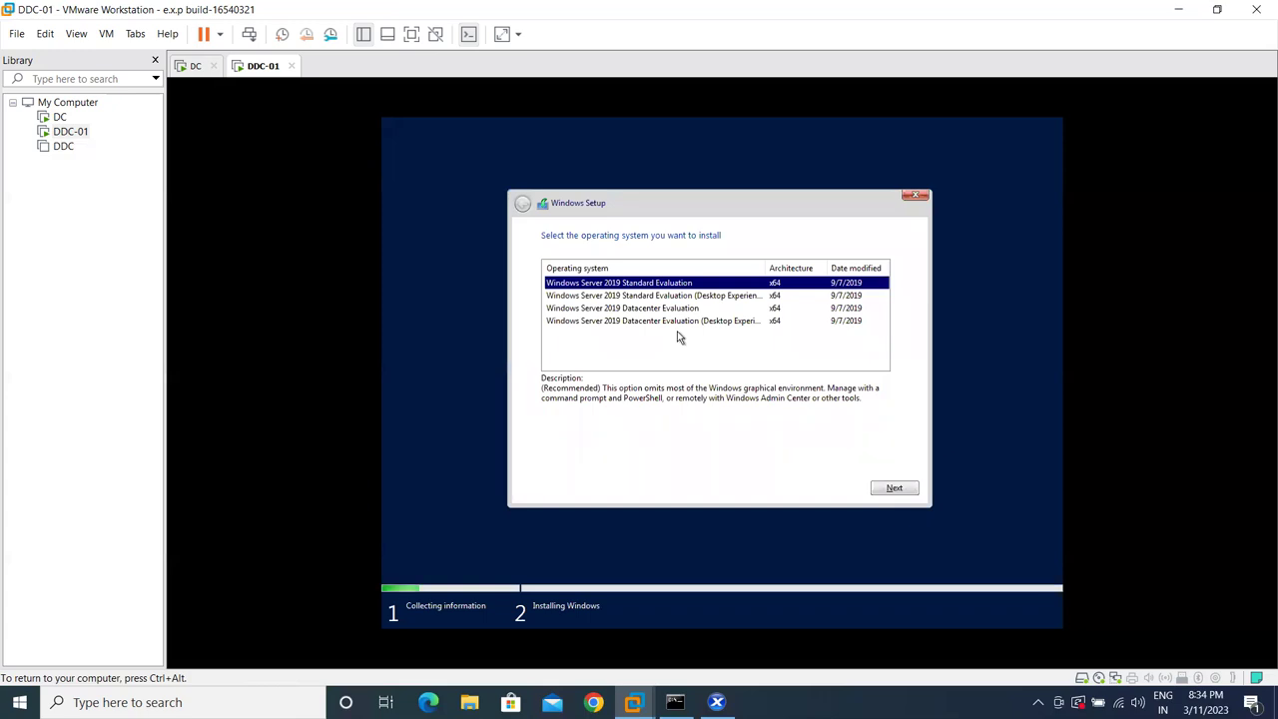
# - Pick Windows Server 2019 Standard Evaluation (Desktop Experience) from the edition list and continue
pyautogui.click(619, 307)
pyautogui.click(625, 295)
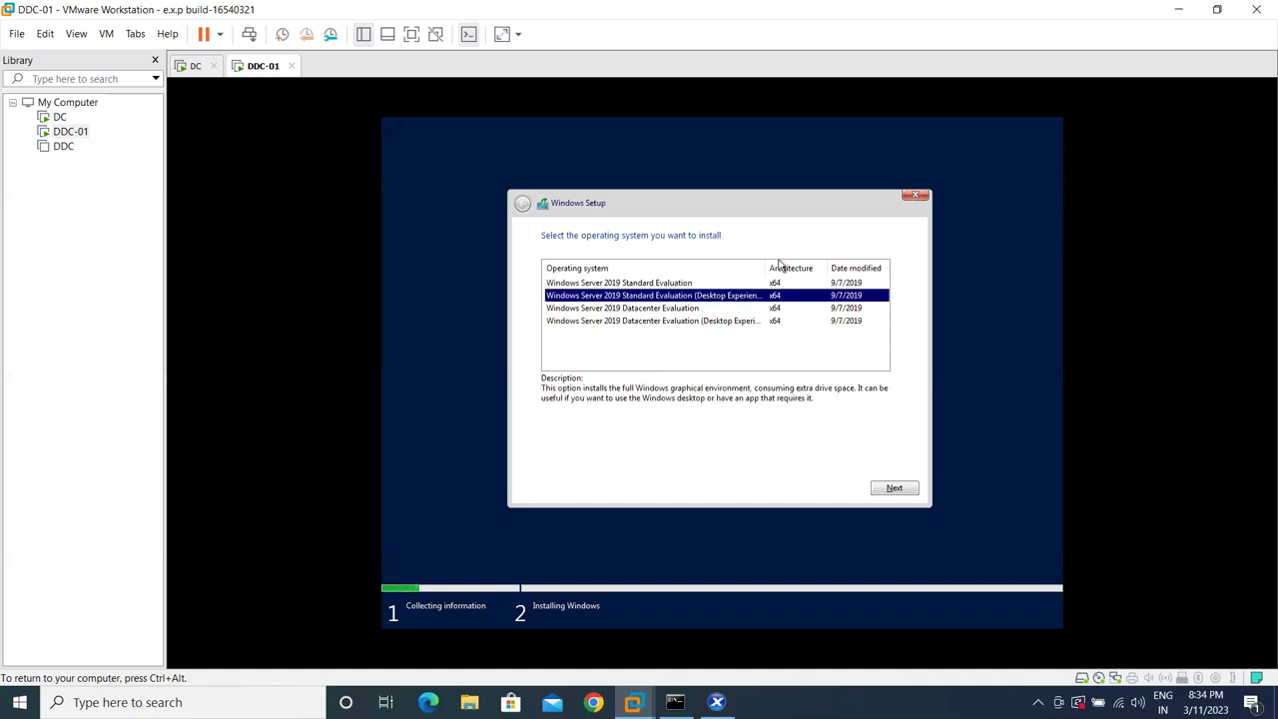
pyautogui.moveTo(767, 268); pyautogui.dragTo(826, 268)
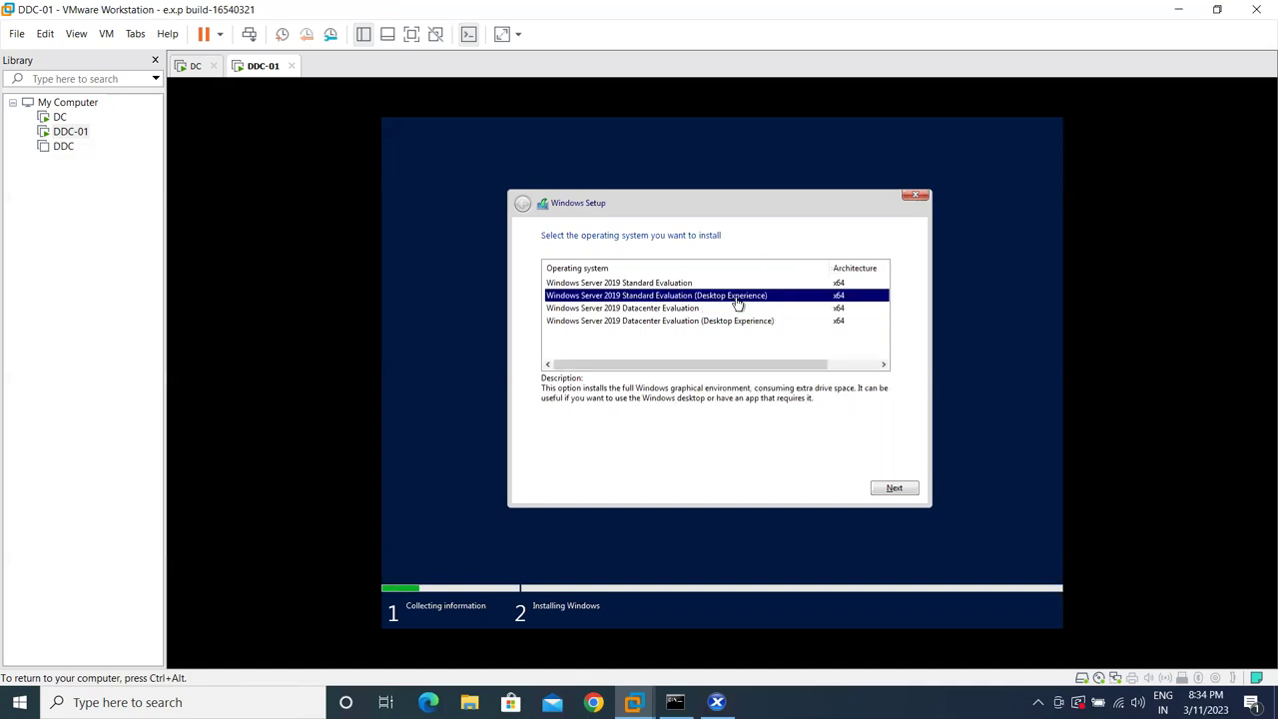
pyautogui.click(667, 284)
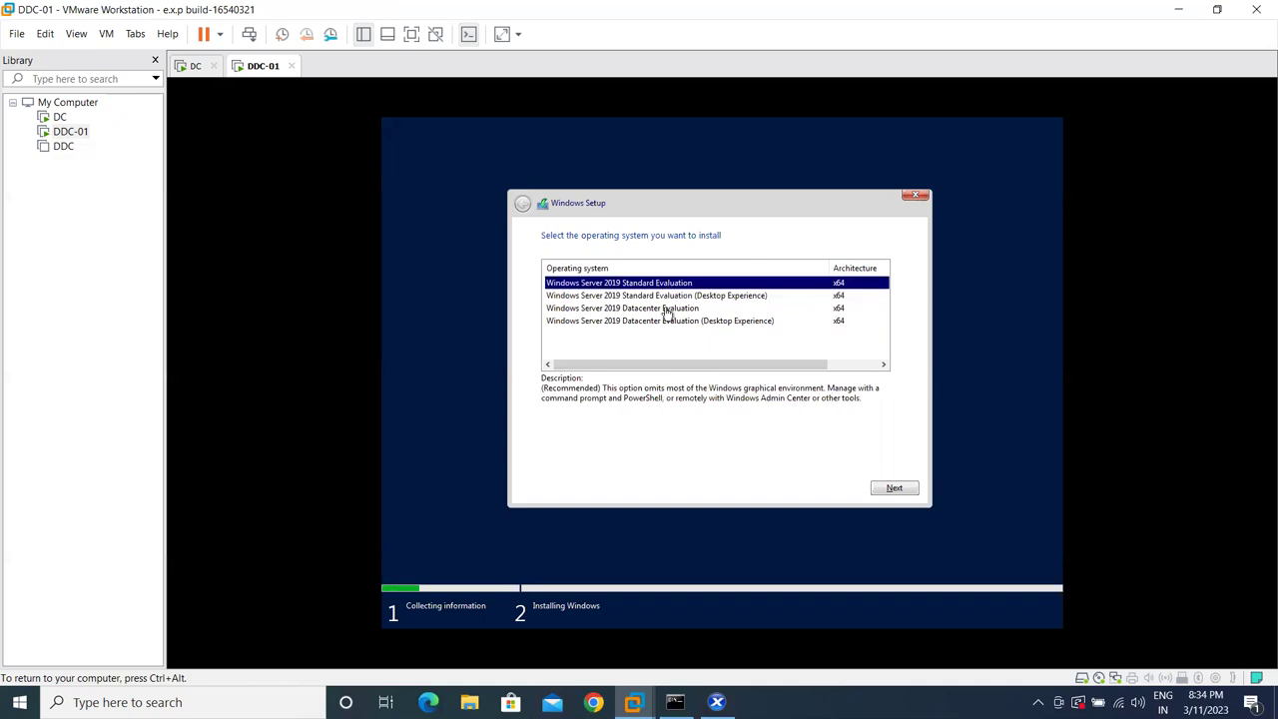
pyautogui.click(666, 309)
pyautogui.click(658, 284)
pyautogui.click(658, 296)
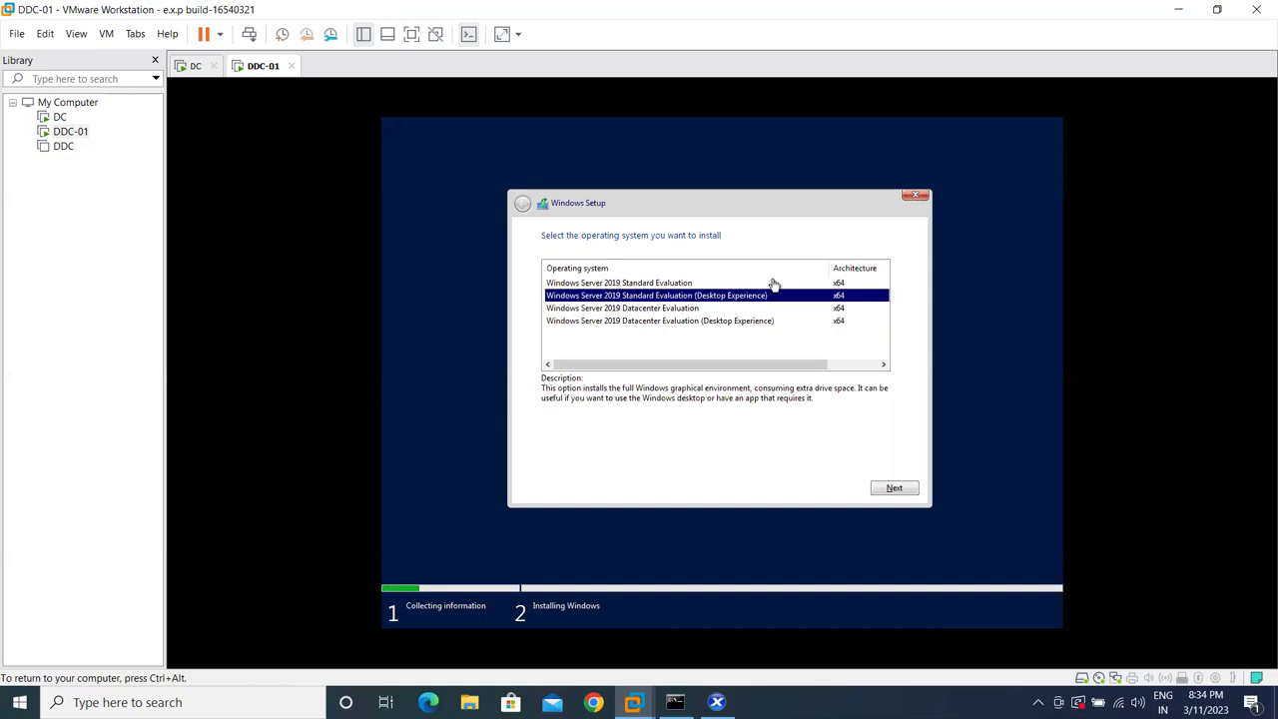
pyautogui.moveTo(827, 268); pyautogui.dragTo(792, 268)
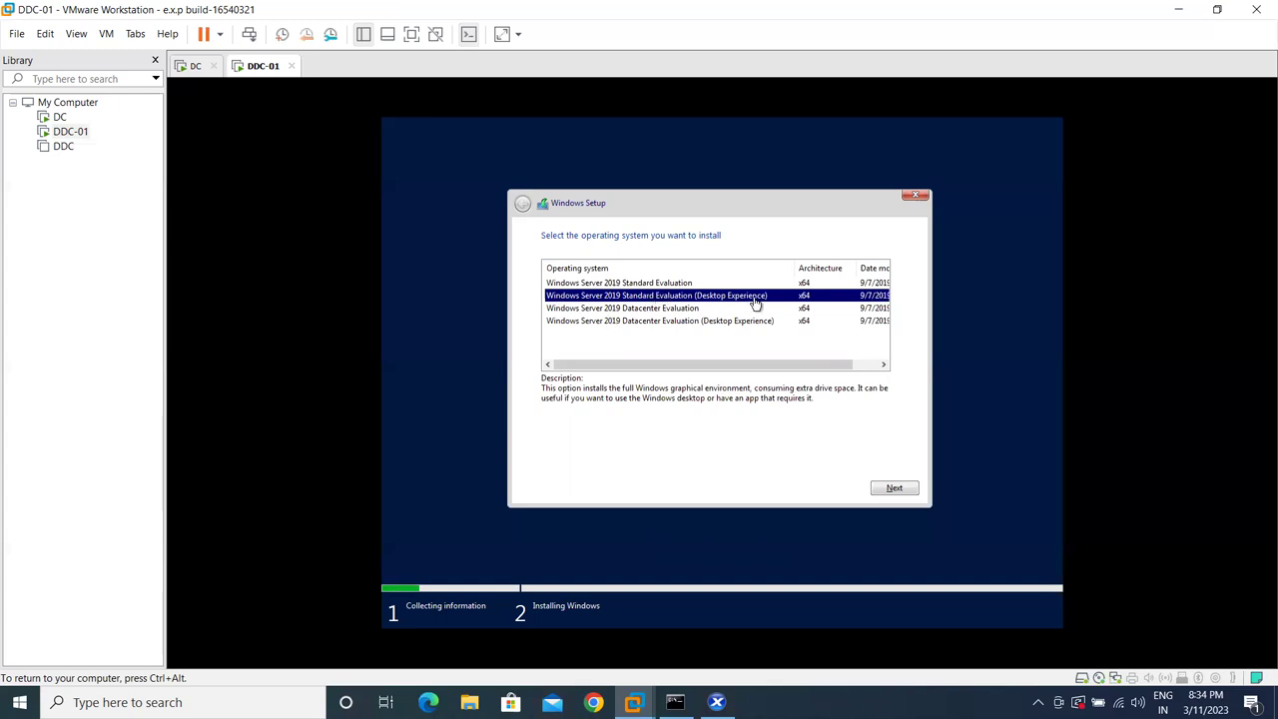
pyautogui.click(883, 489)
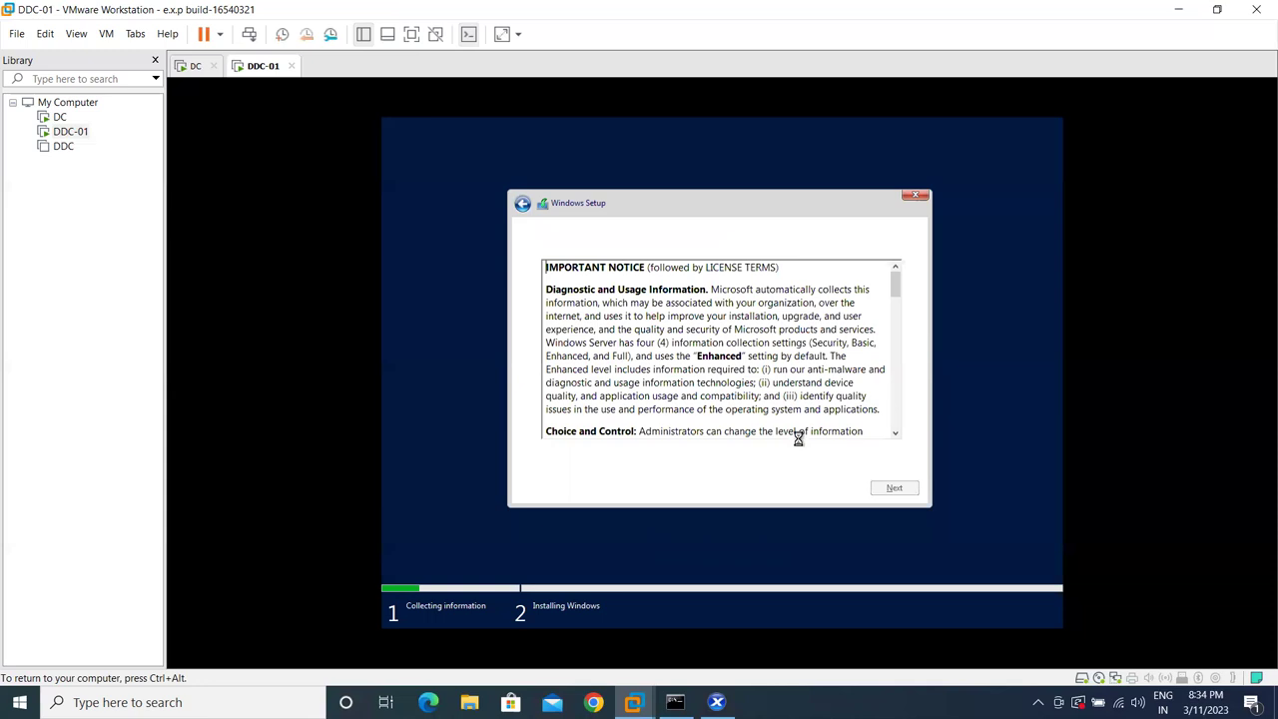
# - Accept the license terms and choose Custom: Install Windows only (advanced)
pyautogui.click(546, 457)
pyautogui.scroll(-5, 750, 345)
pyautogui.scroll(-10, 751, 344)
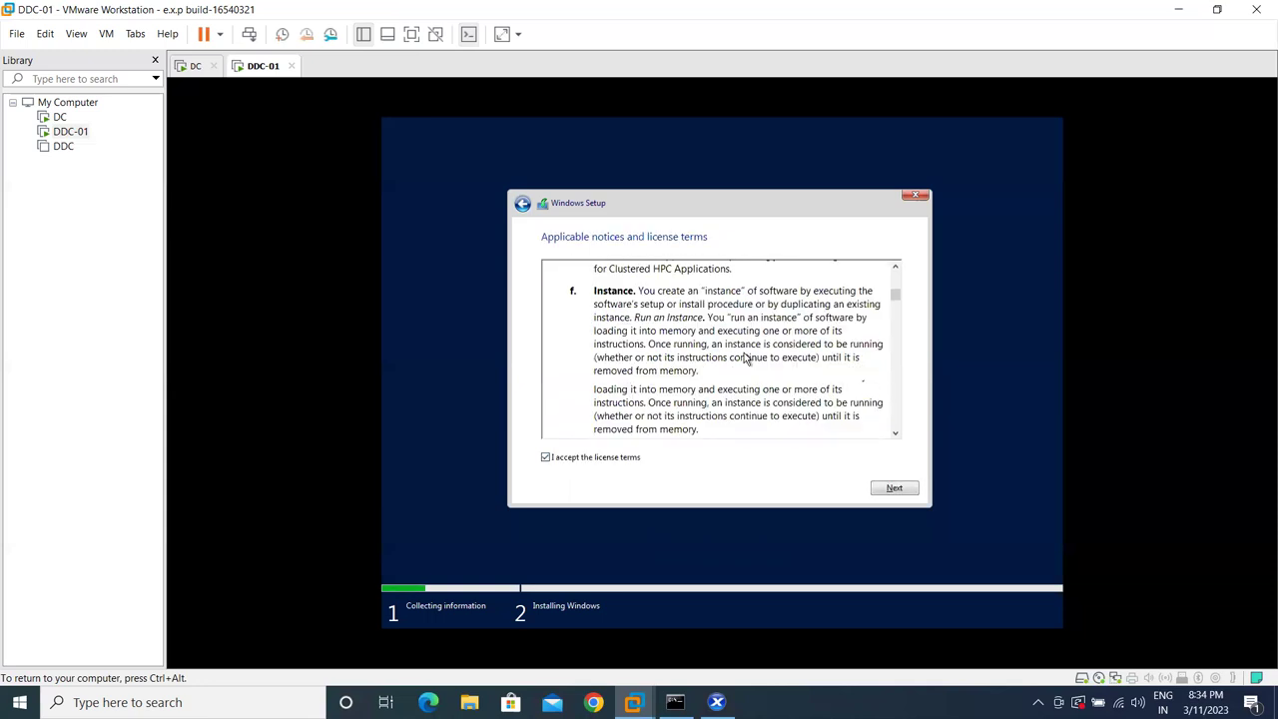
pyautogui.scroll(-15, 736, 368)
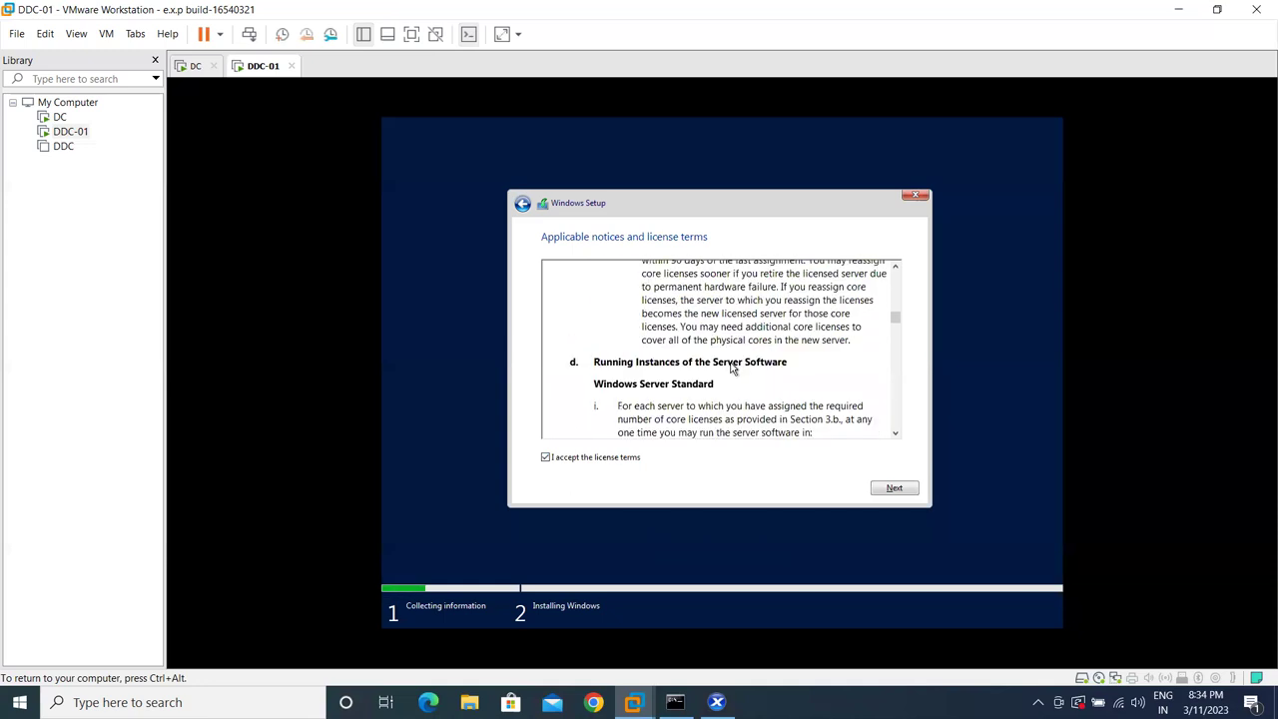
pyautogui.scroll(-15, 730, 372)
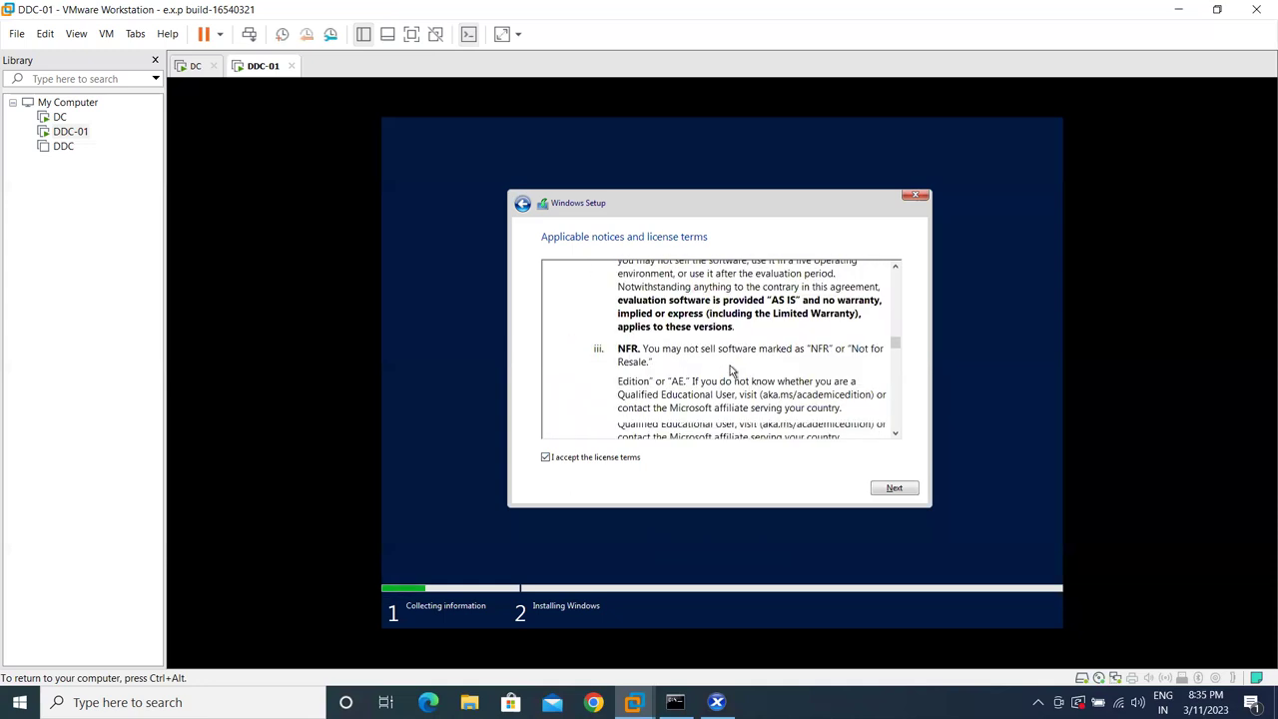
pyautogui.scroll(-20, 805, 406)
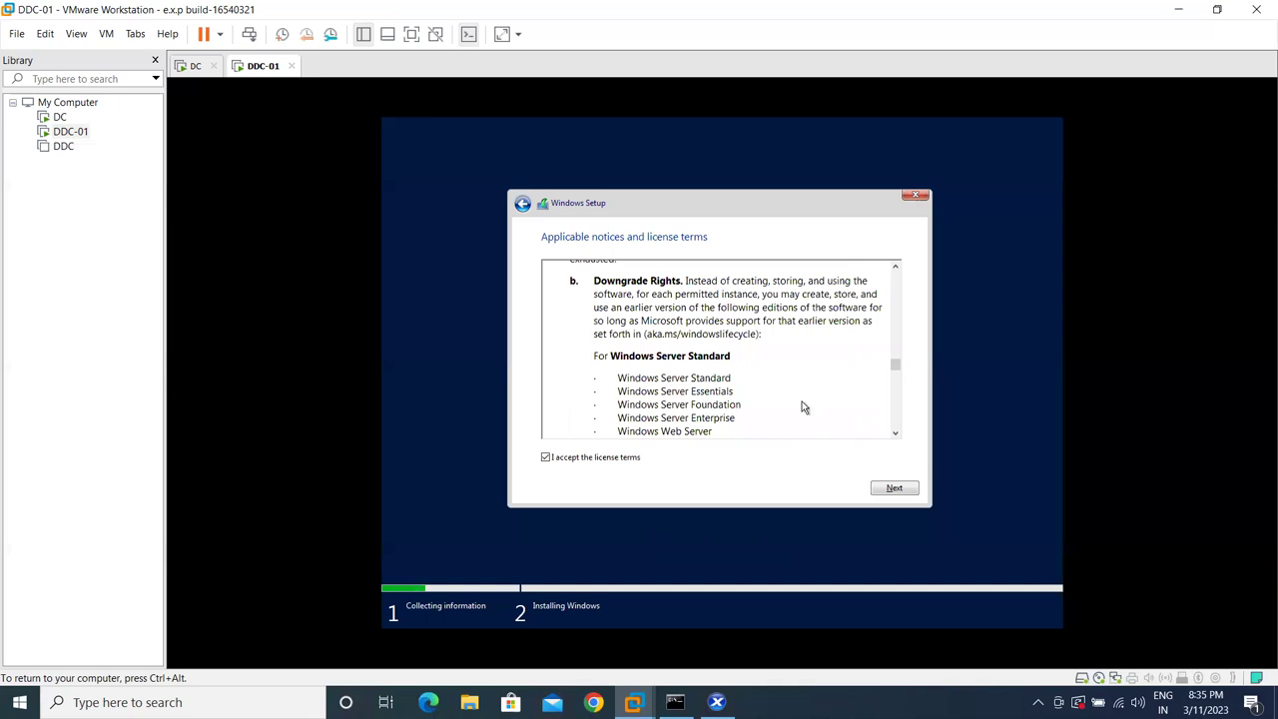
pyautogui.scroll(-5, 884, 487)
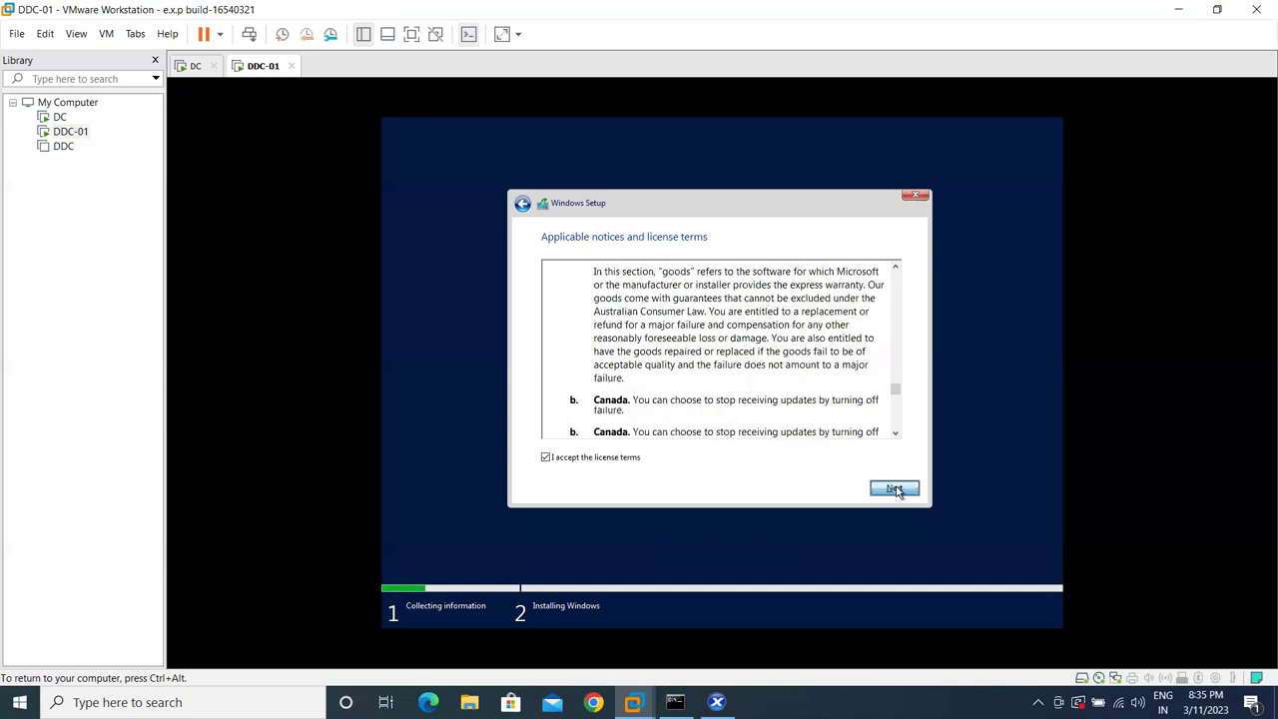
pyautogui.click(892, 487)
pyautogui.click(715, 362)
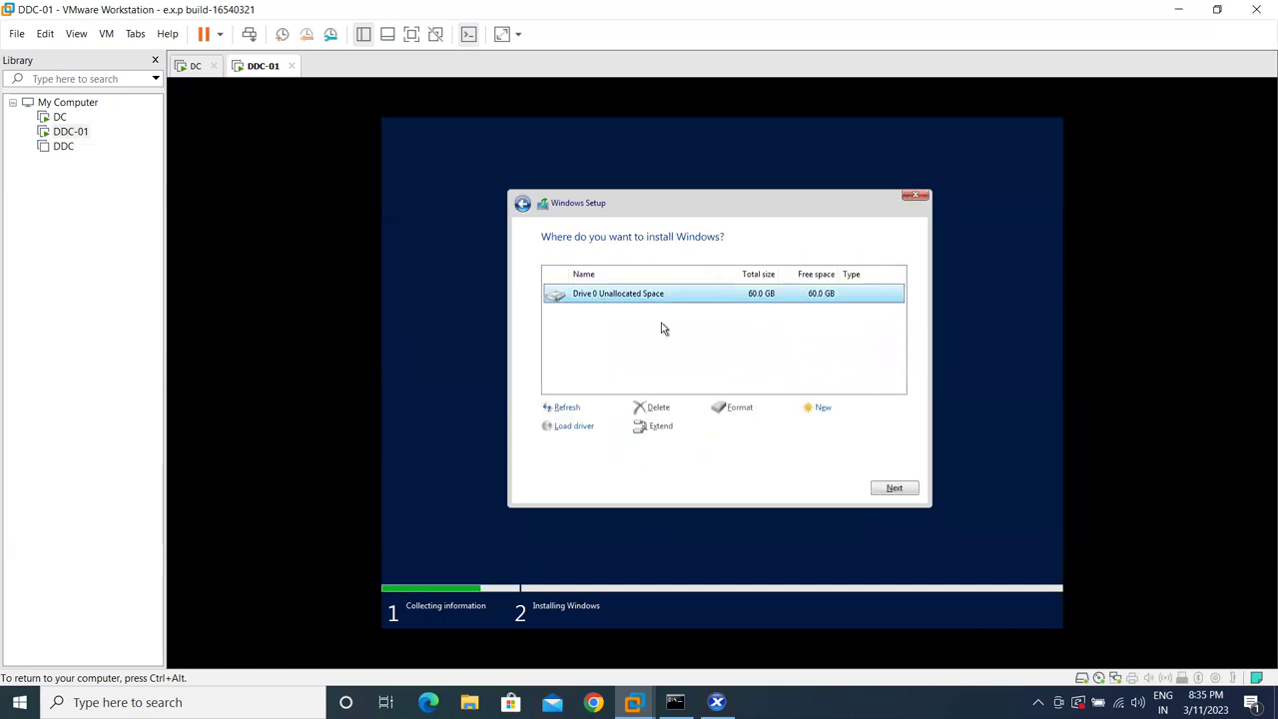
# - Install Windows onto Drive 0's 60.0 GB unallocated space
pyautogui.click(895, 488)
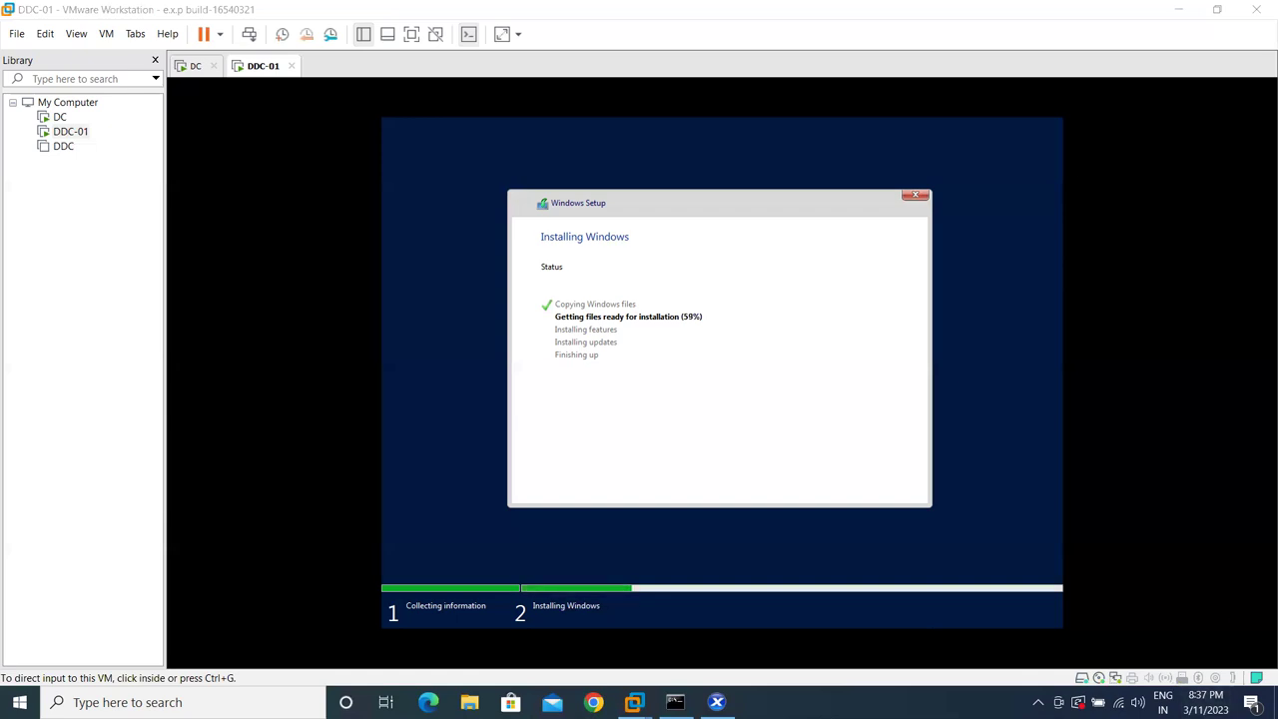
# - Show the host's clock and calendar flyout
pyautogui.click(1205, 701)
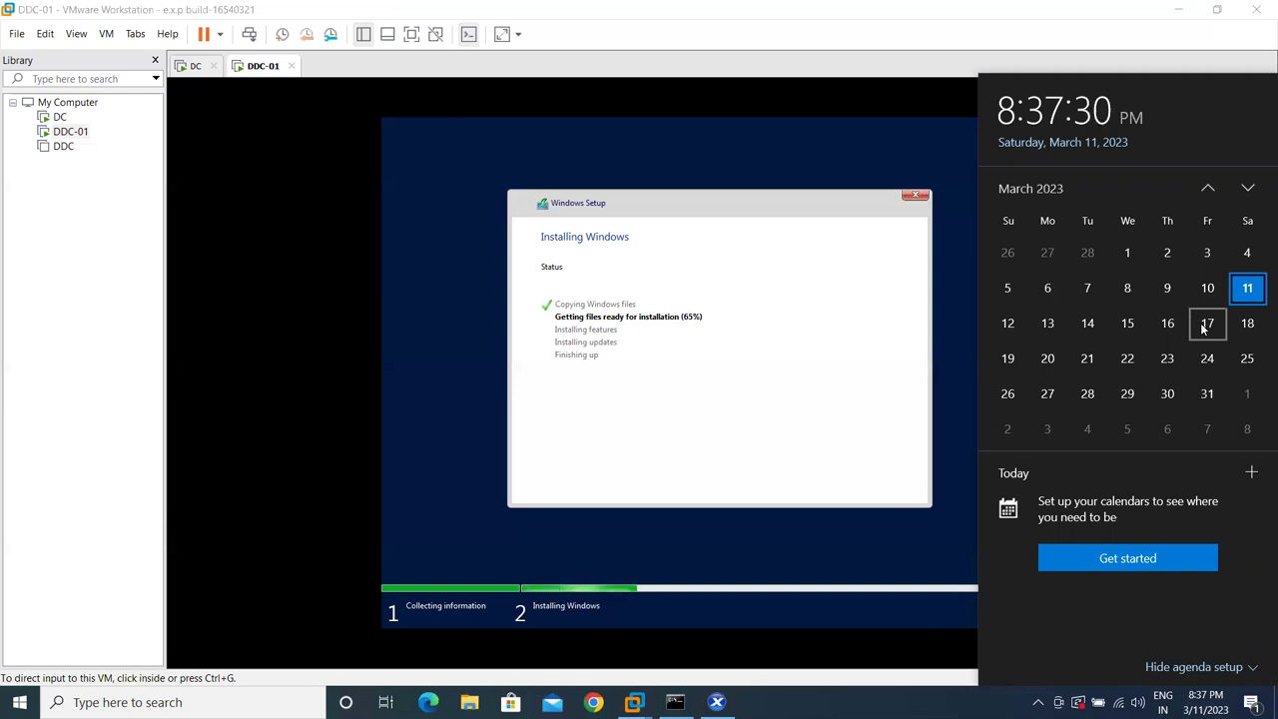
# - Dismiss the calendar and host notification center while Windows Setup keeps installing
pyautogui.click(1092, 325)
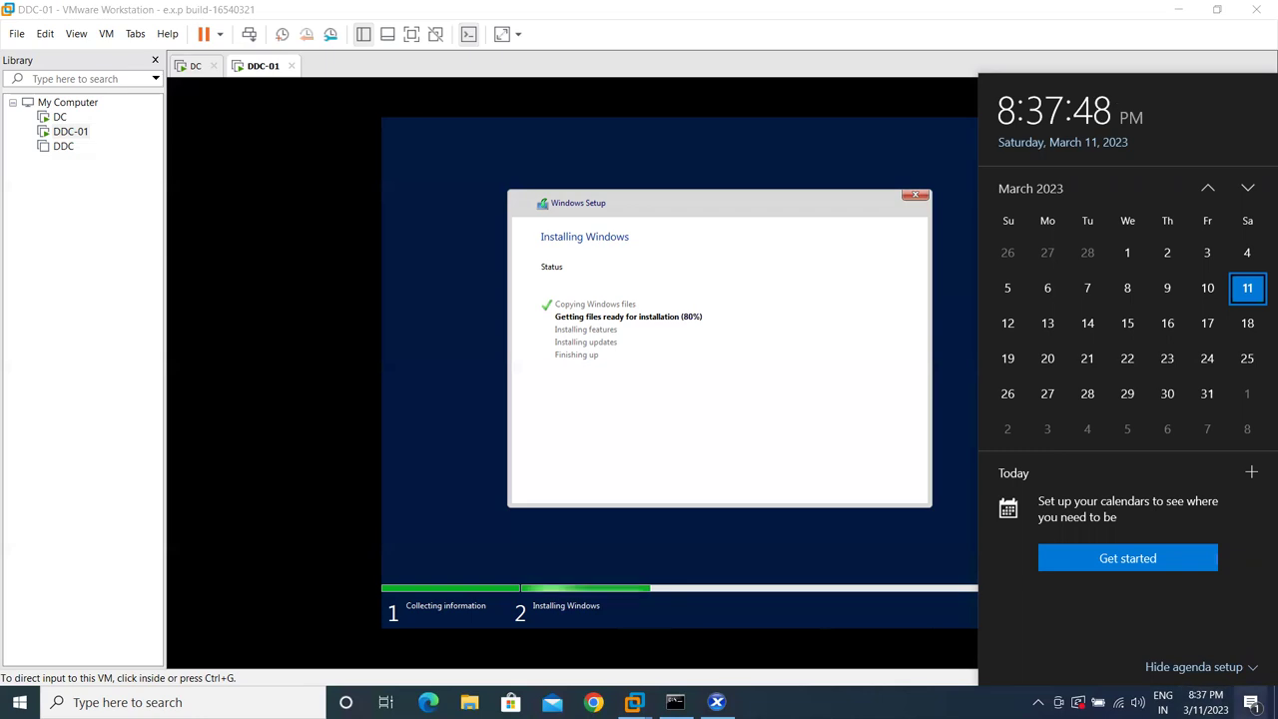
pyautogui.click(1251, 702)
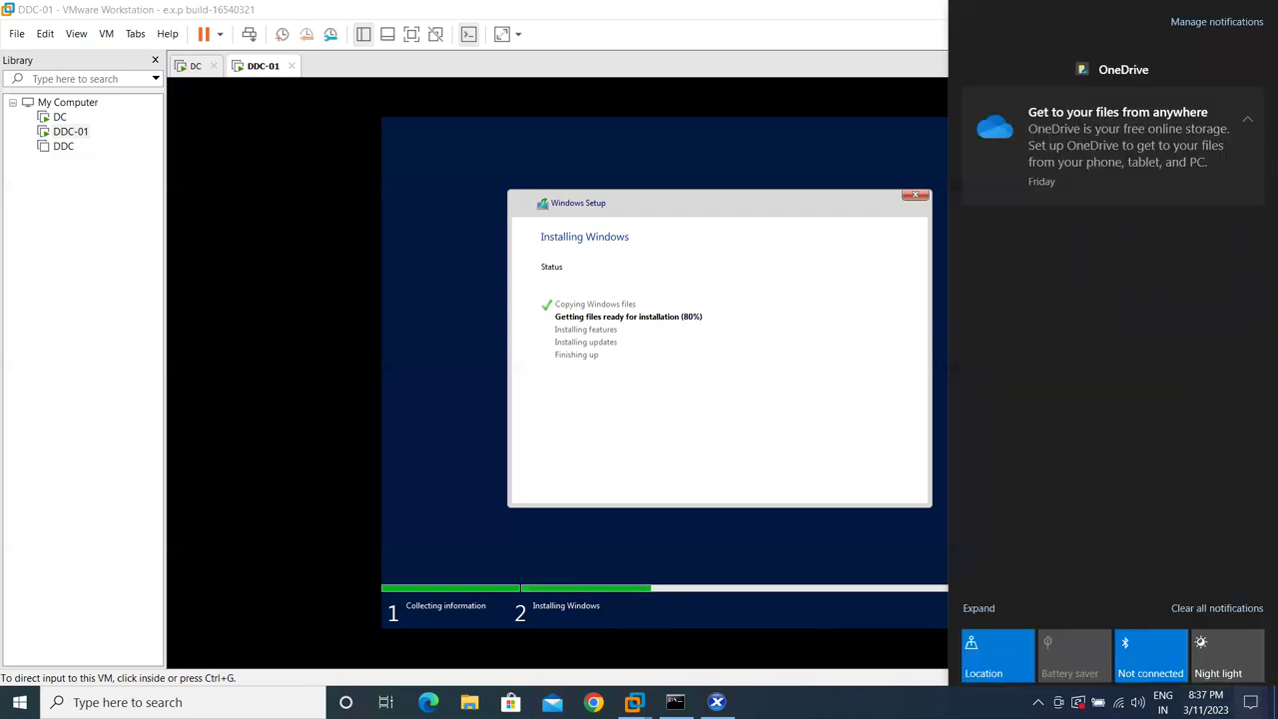
pyautogui.click(1095, 685)
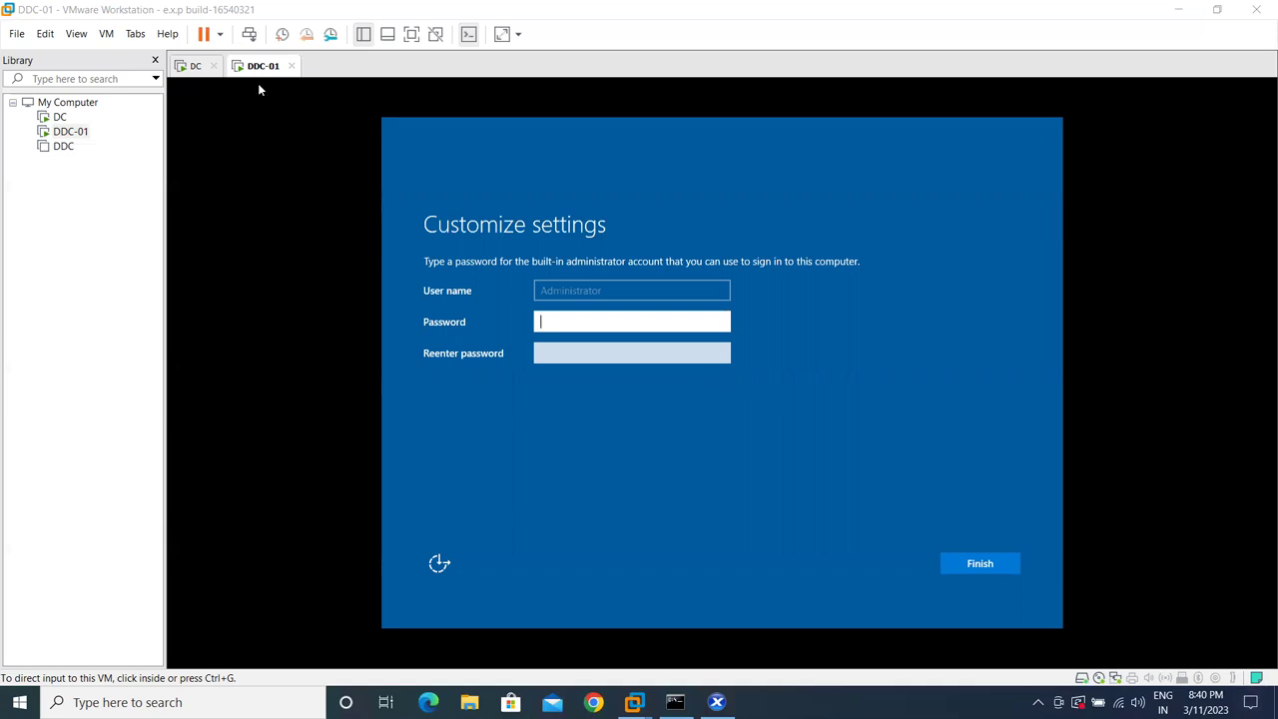
# - Enter and confirm the built-in Administrator password on DDC-01 and submit it
pyautogui.click(540, 322)
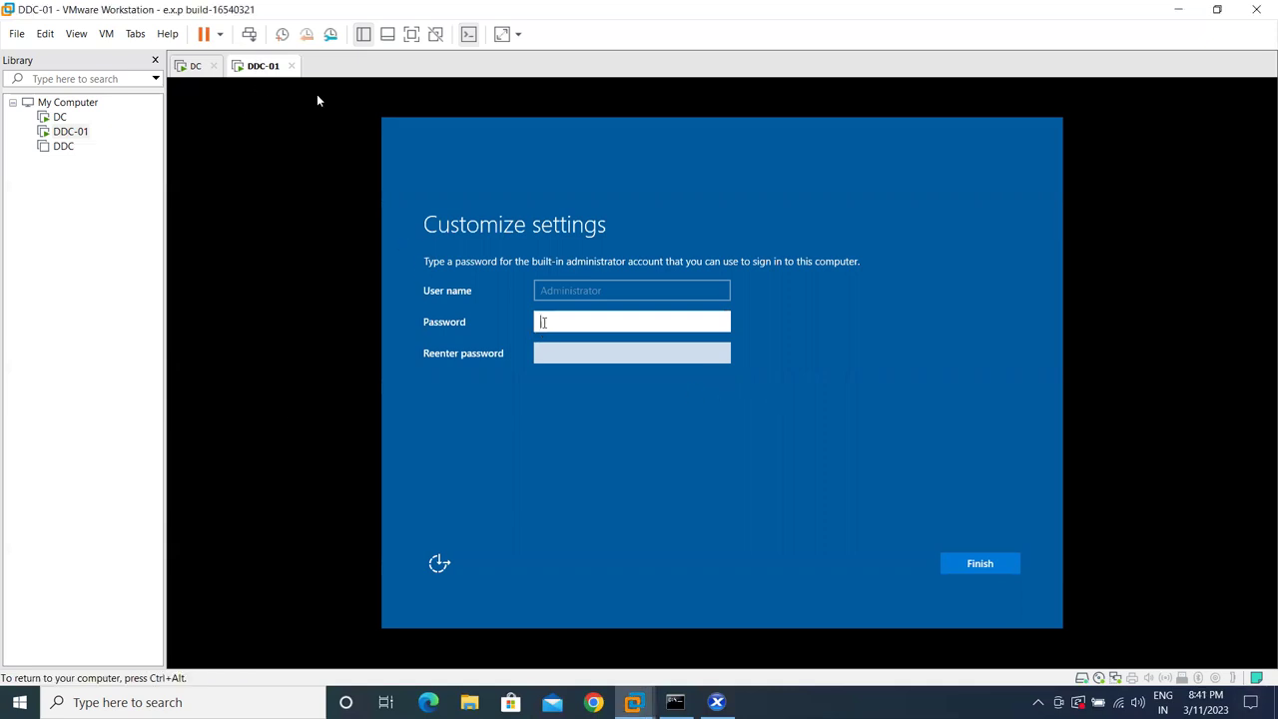
pyautogui.click(381, 151)
pyautogui.write('*********')
pyautogui.press('Tab')
pyautogui.write('*********')
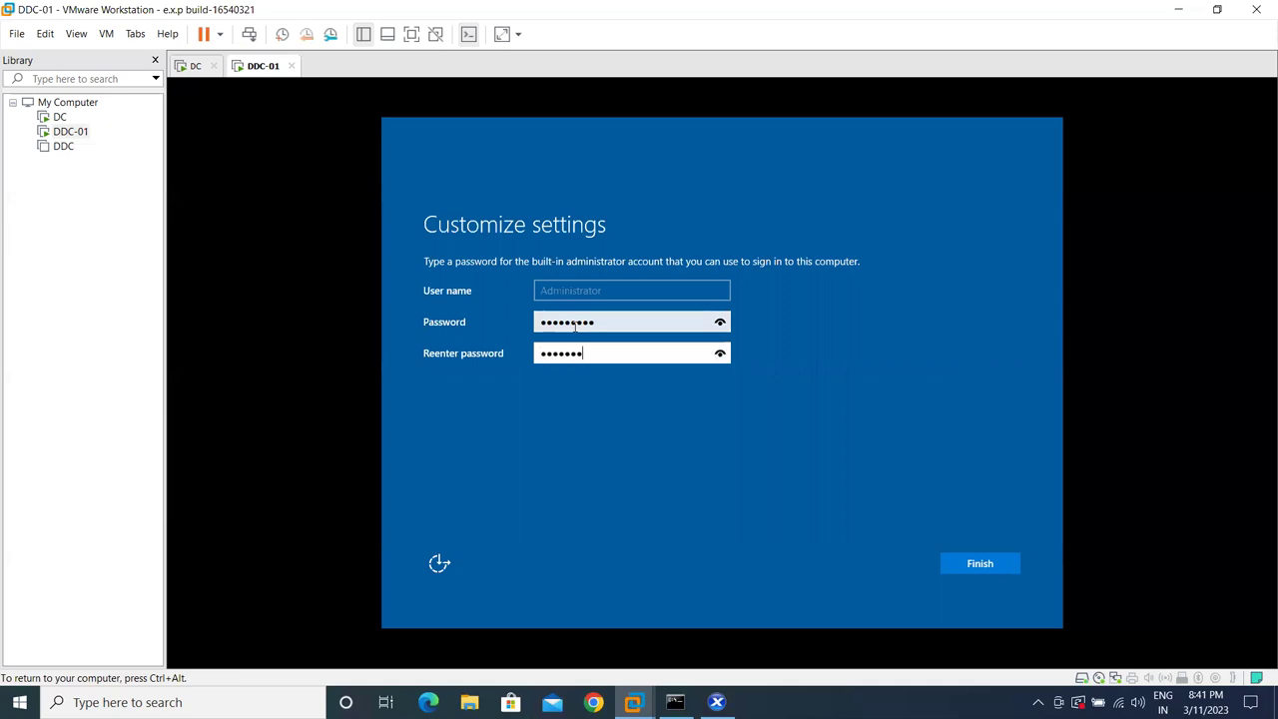
pyautogui.press('Return')
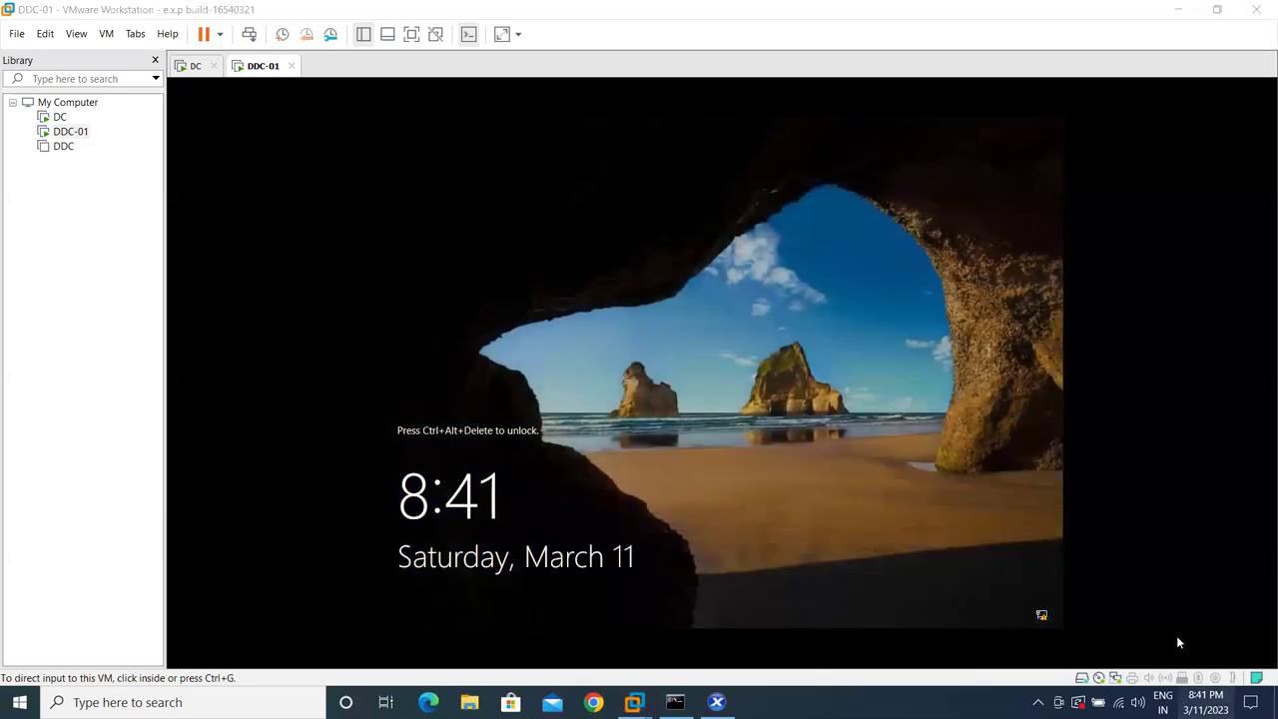
# - Sign in to DDC-01 as Administrator with the account password
pyautogui.click(1205, 702)
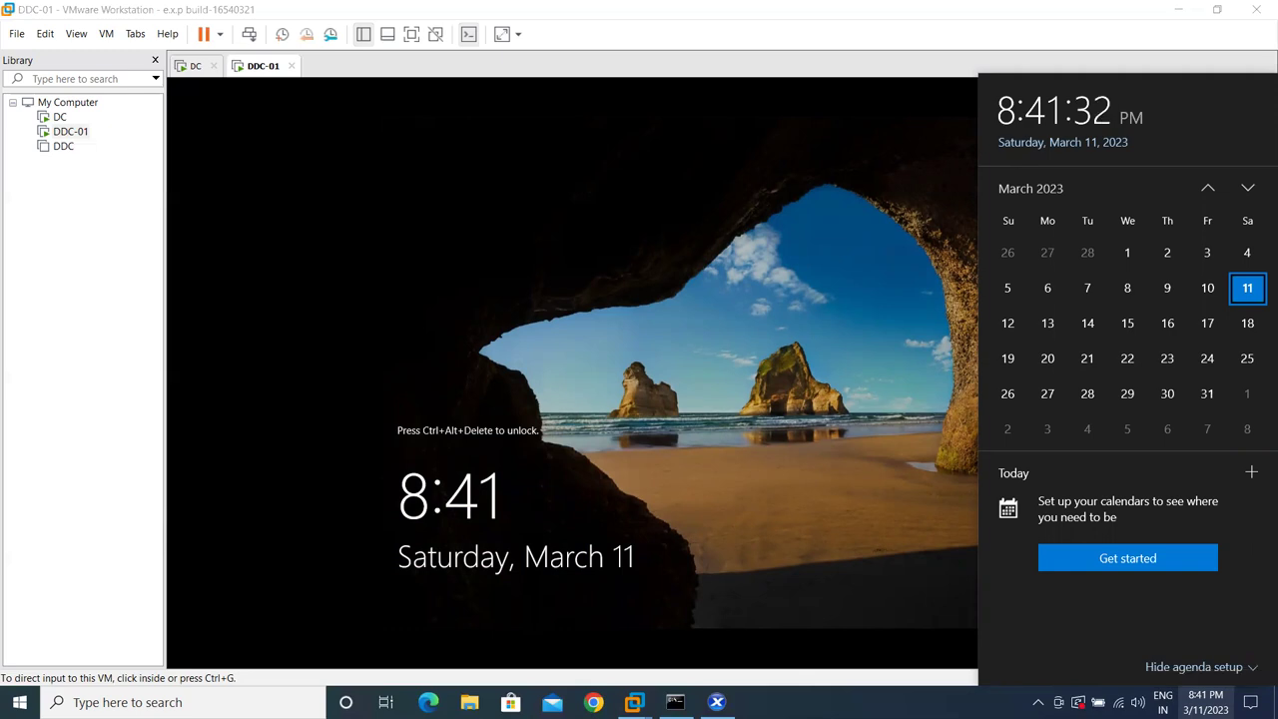
pyautogui.click(1012, 405)
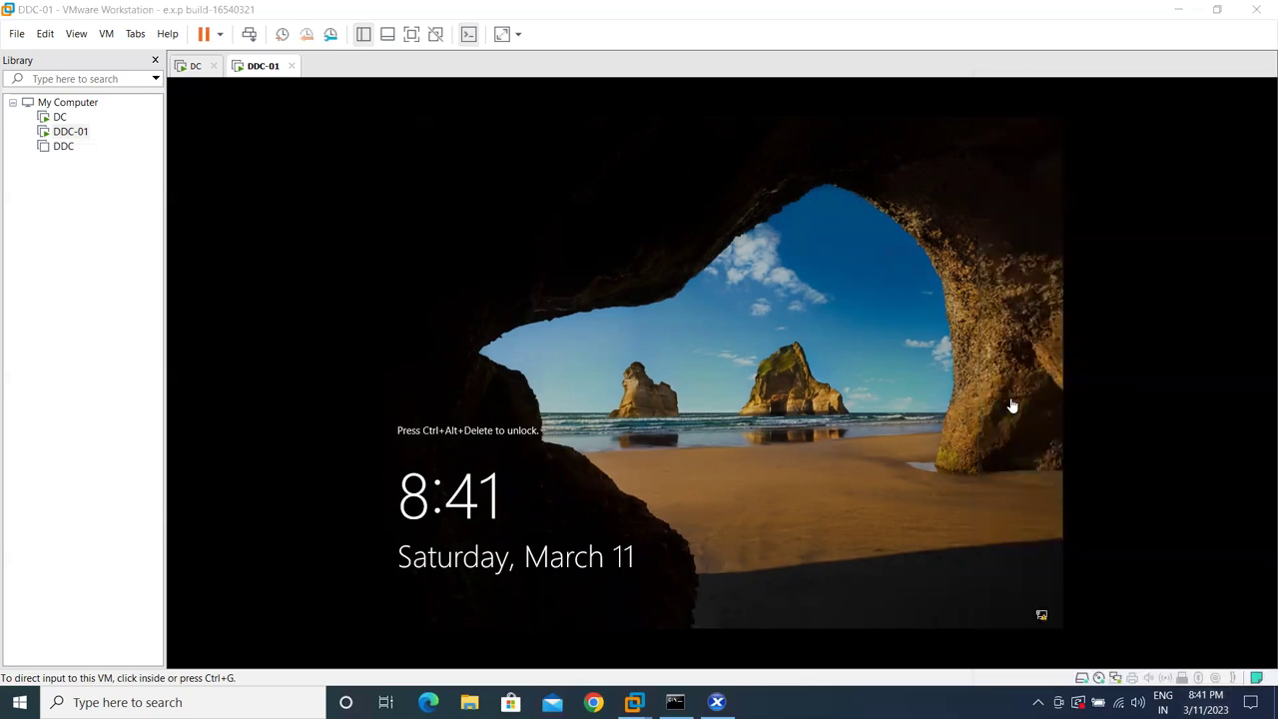
pyautogui.click(694, 414)
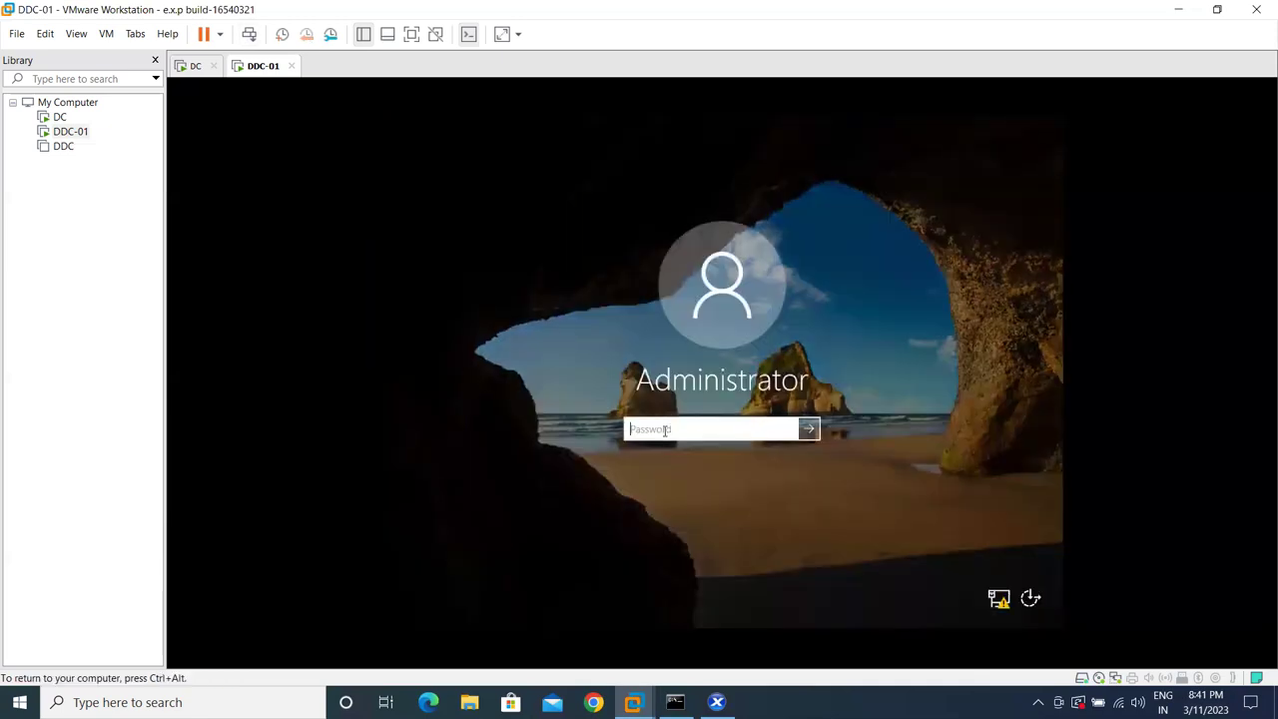
pyautogui.write('•••••••••')
pyautogui.press('Return')
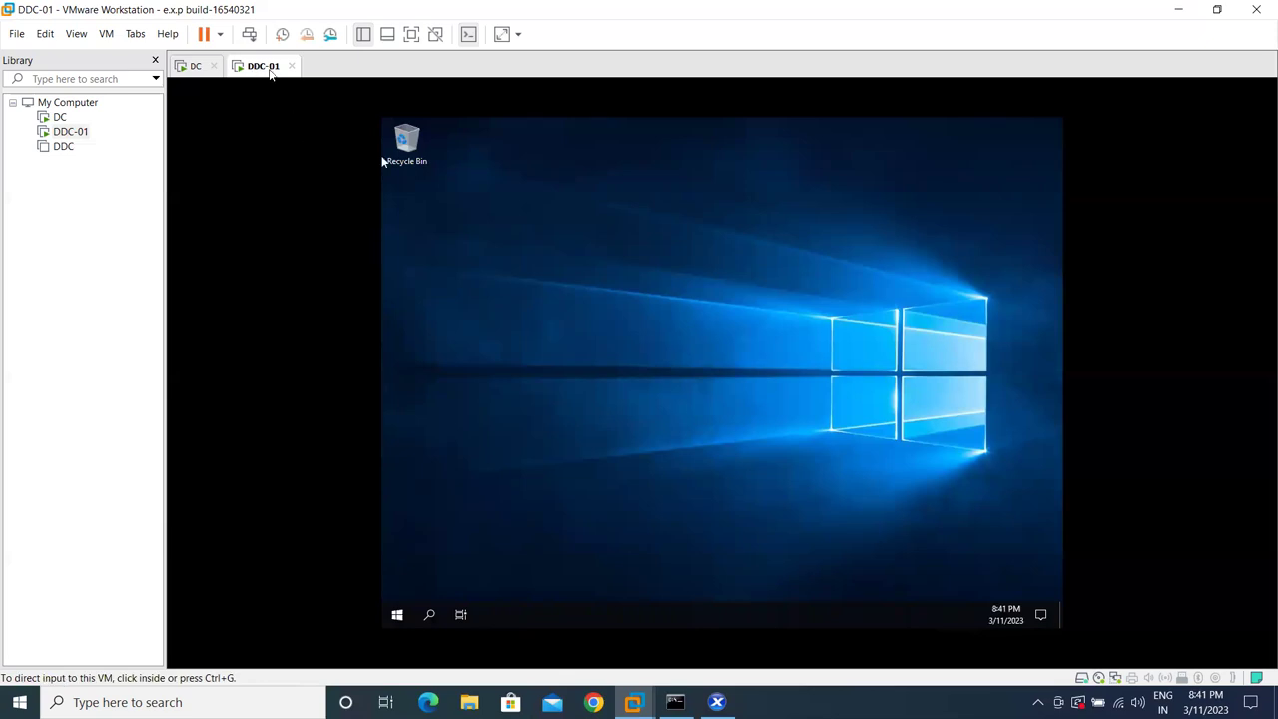
# - Start the VMware Tools installation for DDC-01 from its tab menu, then return to the guest
pyautogui.rightClick(265, 68)
pyautogui.click(320, 240)
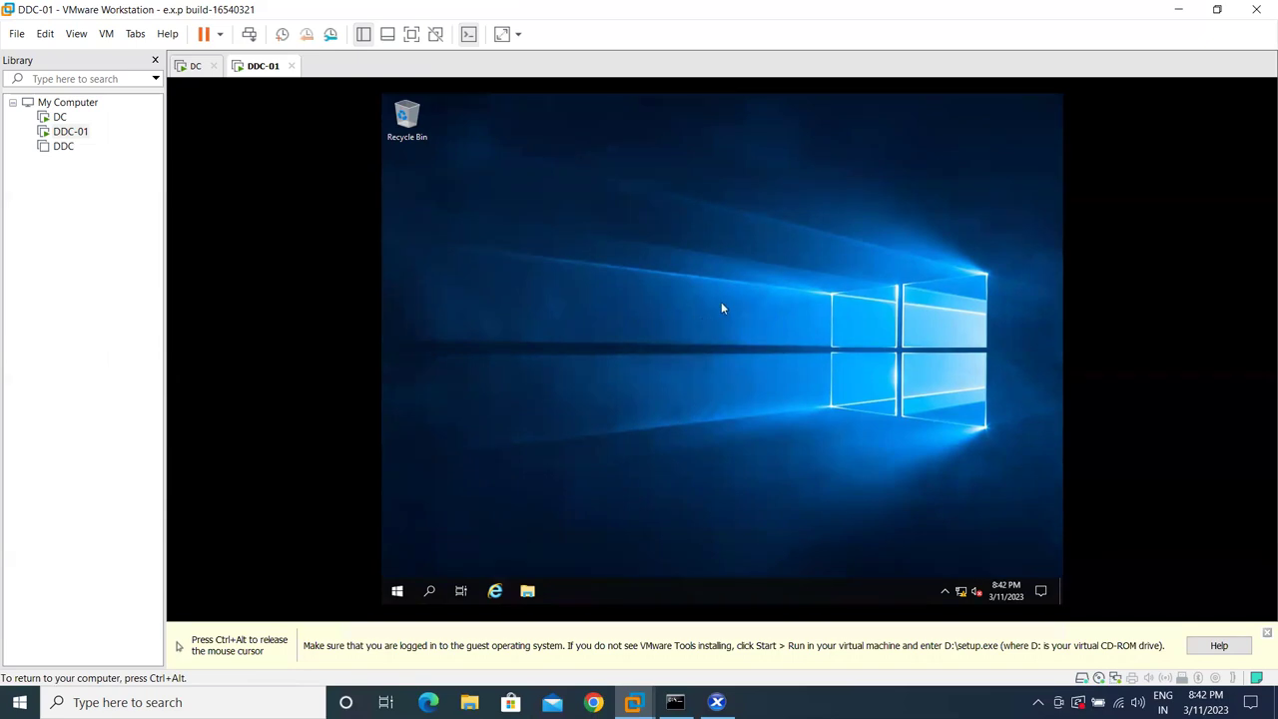
pyautogui.hotkey('ctrl', 'alt')
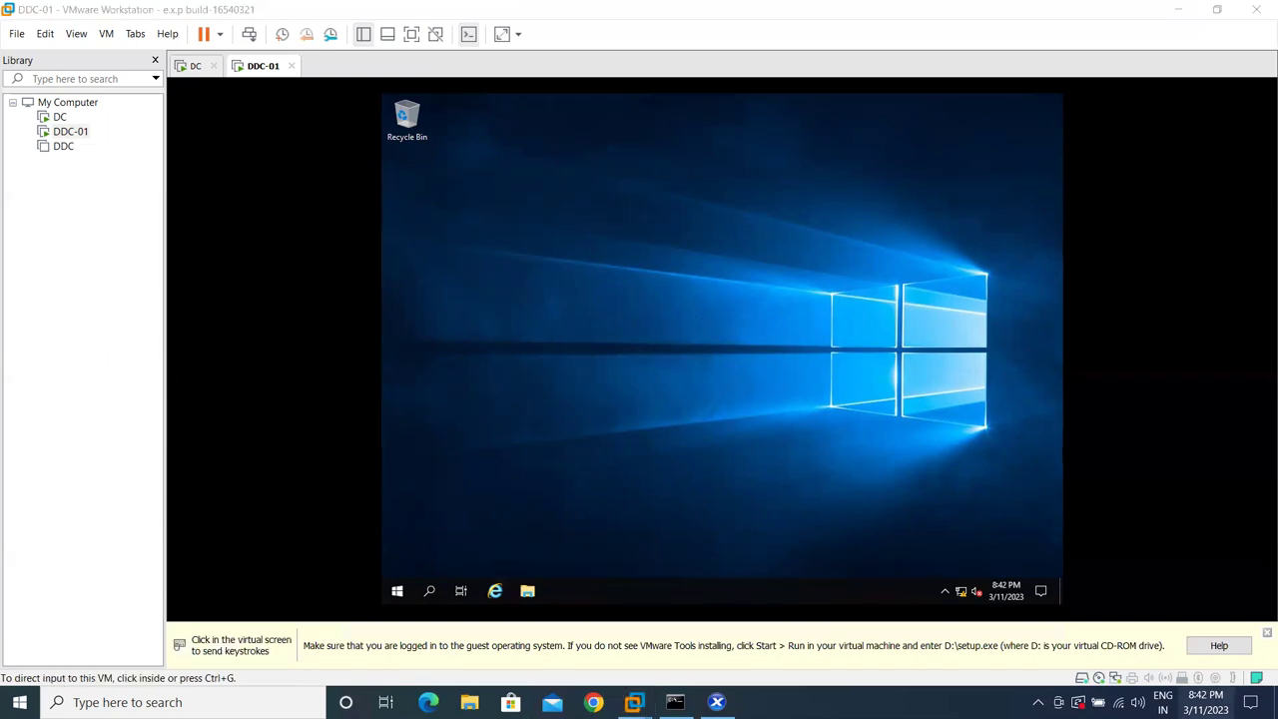
pyautogui.click(1203, 702)
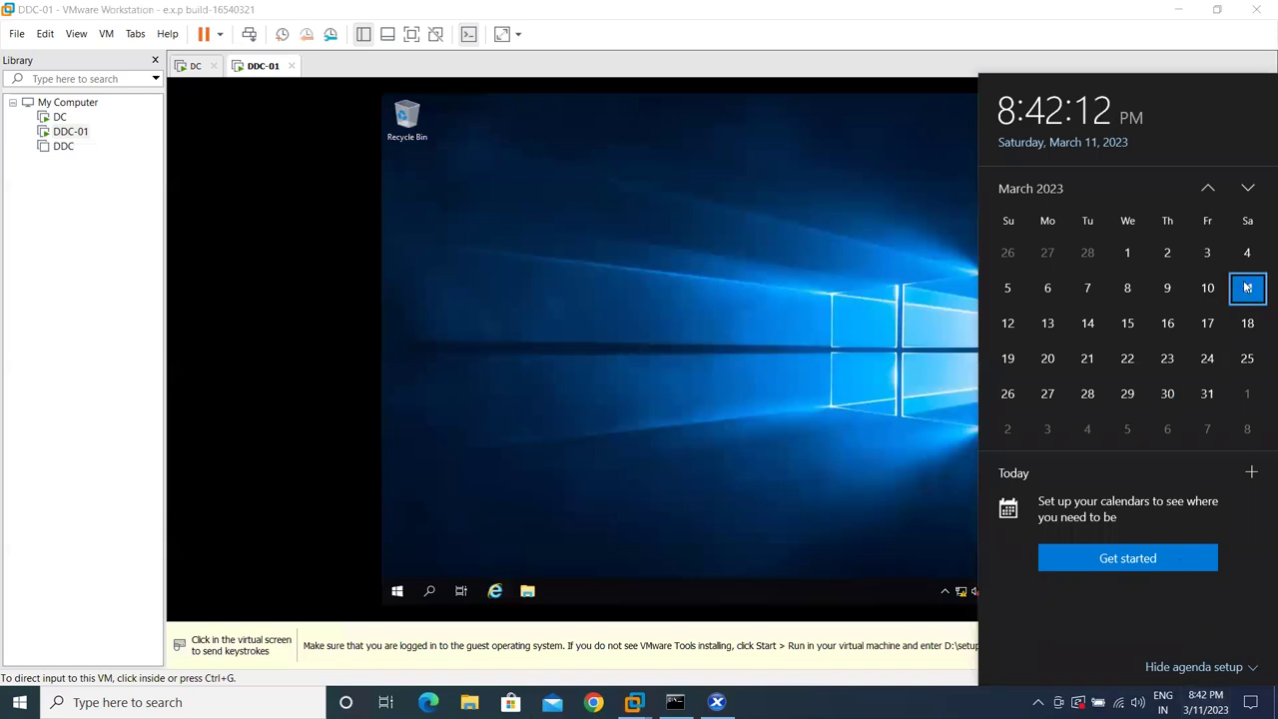
pyautogui.click(687, 275)
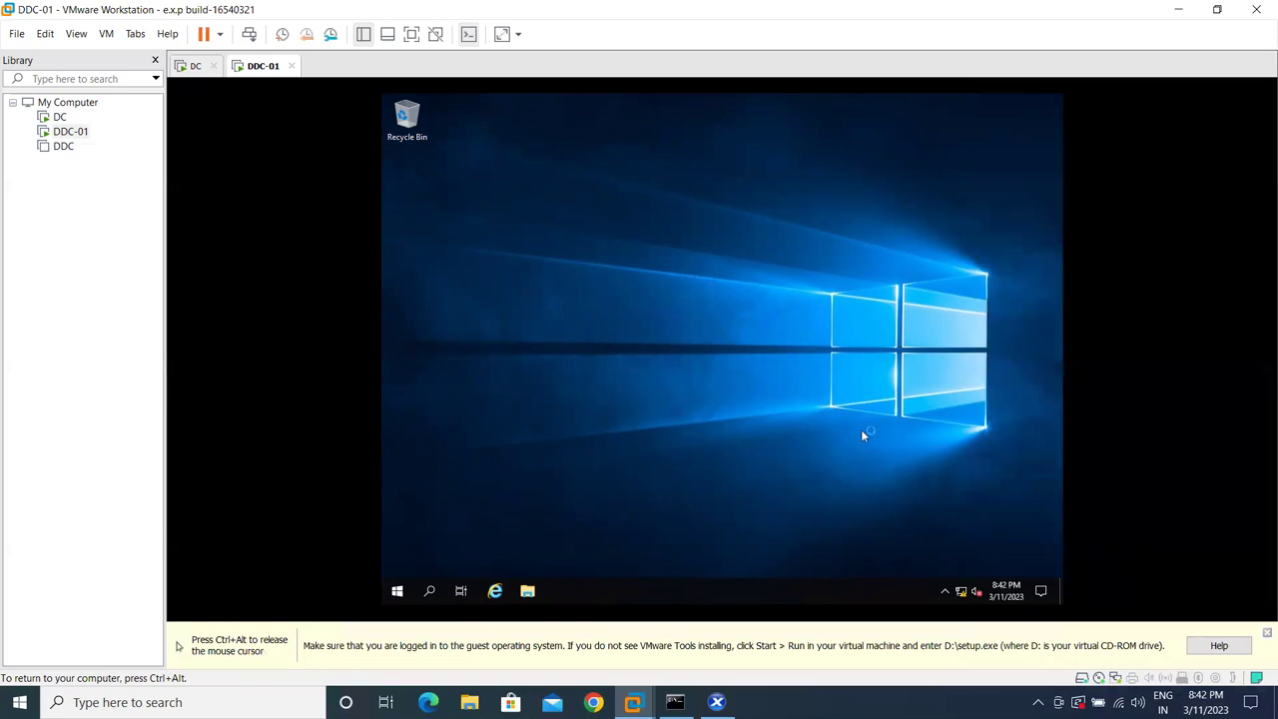
pyautogui.hotkey('ctrl', 'alt')
pyautogui.click(1203, 702)
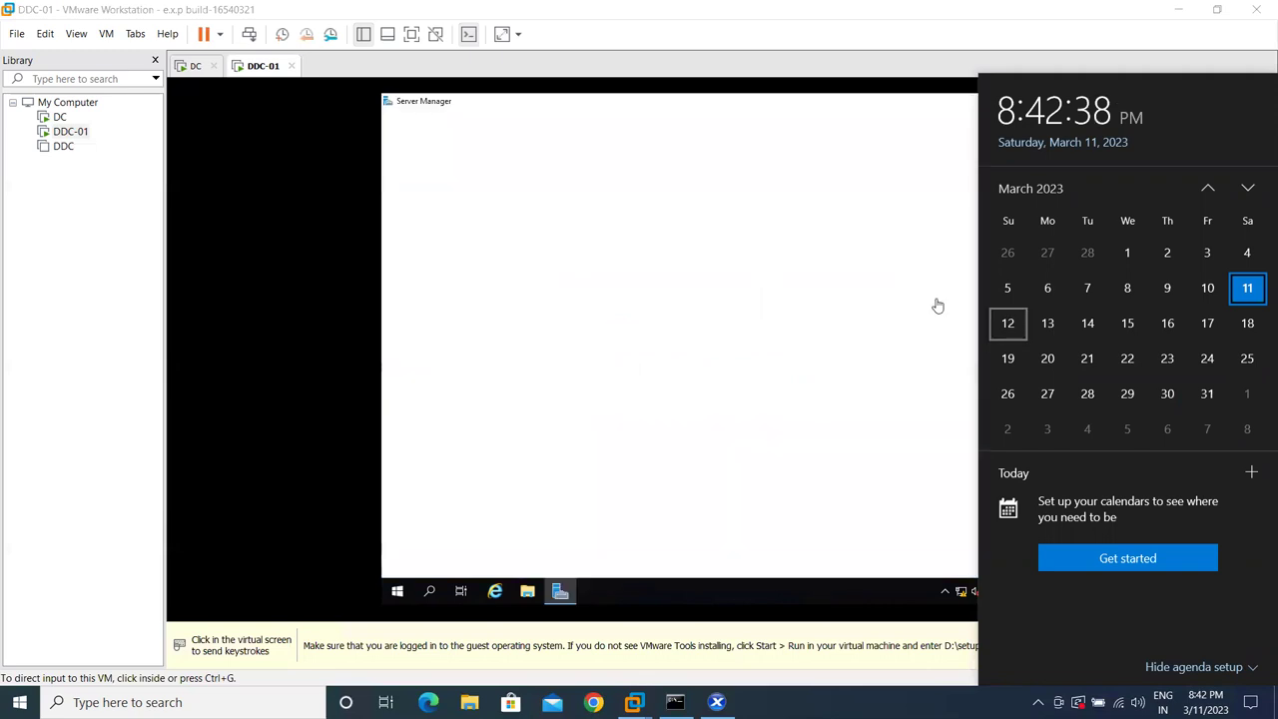
# - Permanently dismiss the Windows Admin Center prompt and open the Local Server page
pyautogui.click(619, 138)
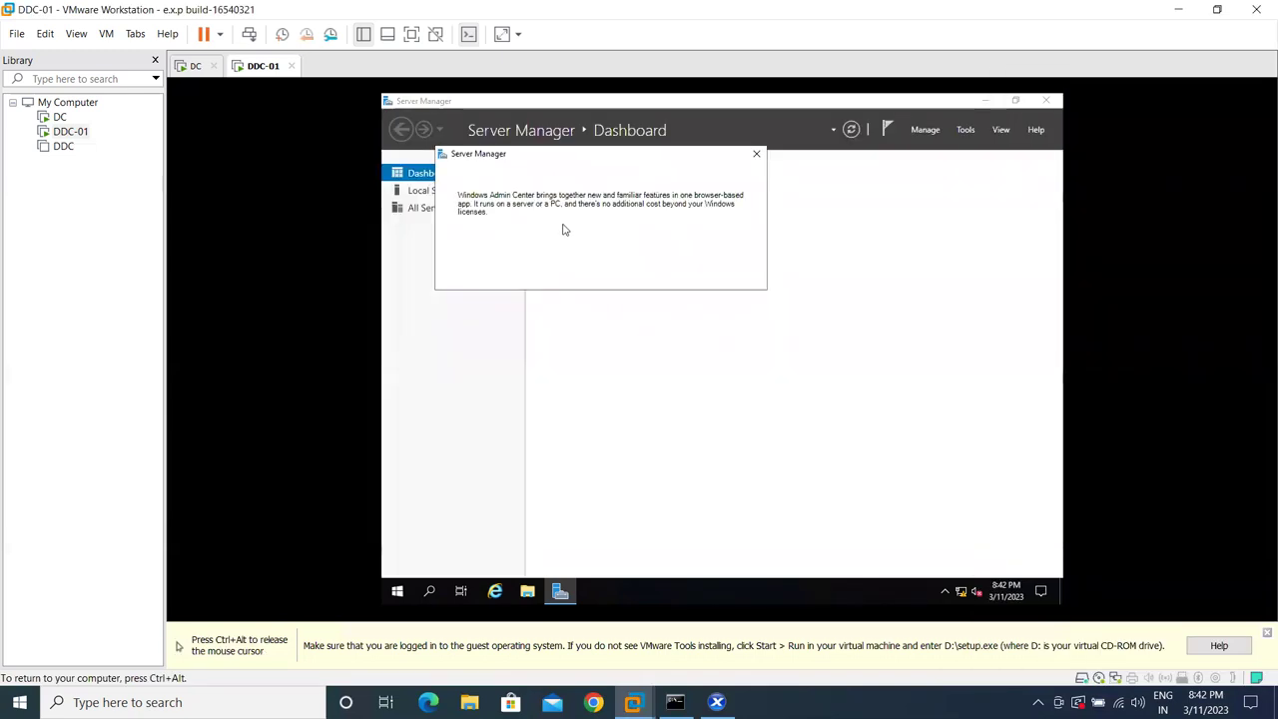
pyautogui.click(489, 278)
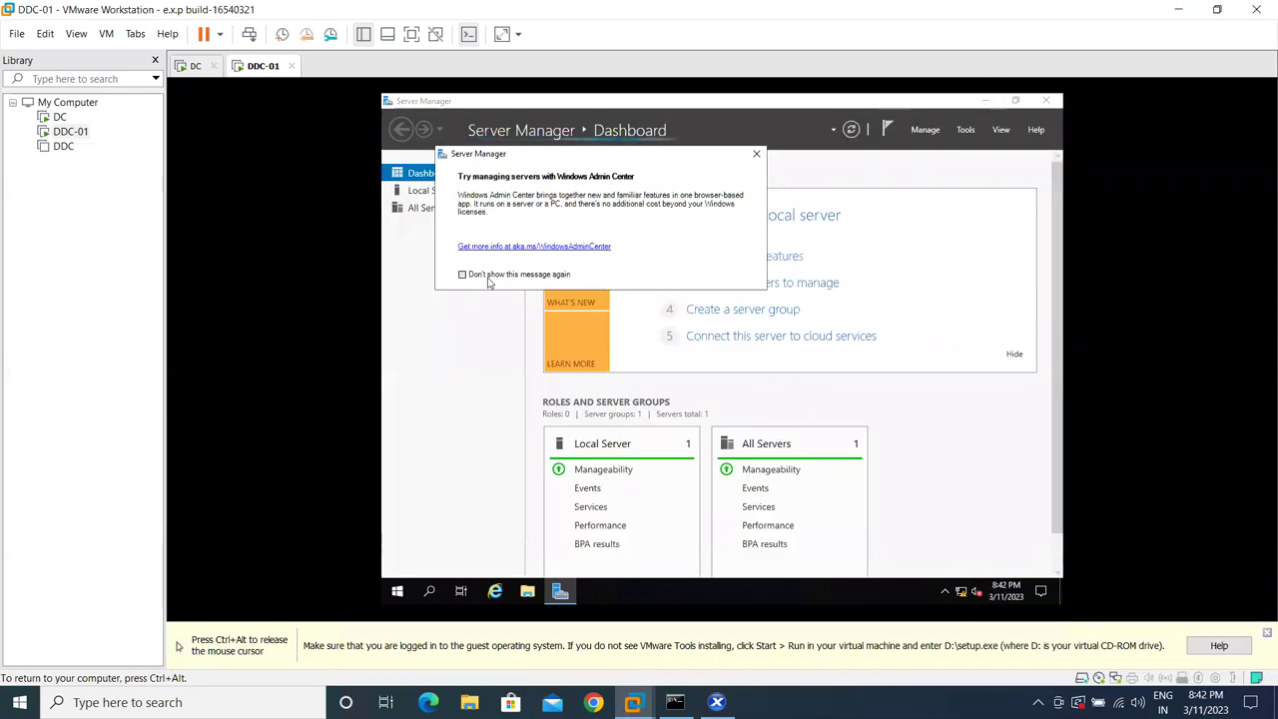
pyautogui.click(756, 156)
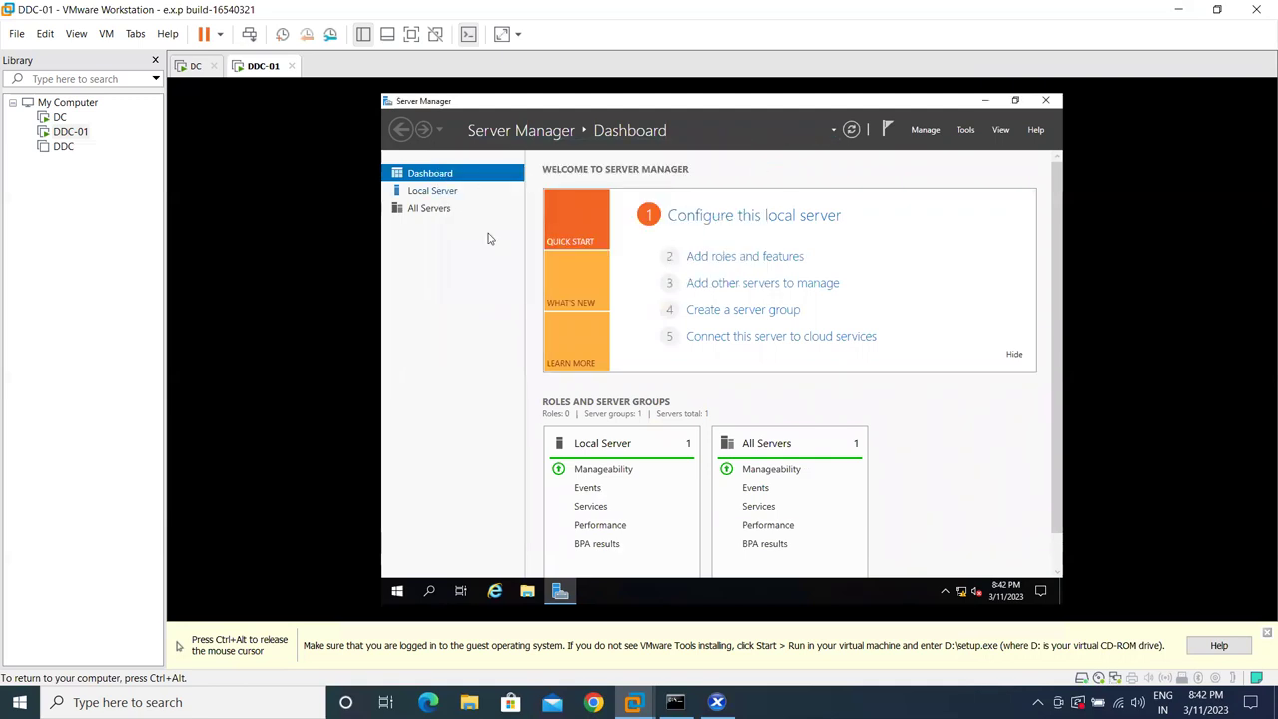
pyautogui.click(736, 402)
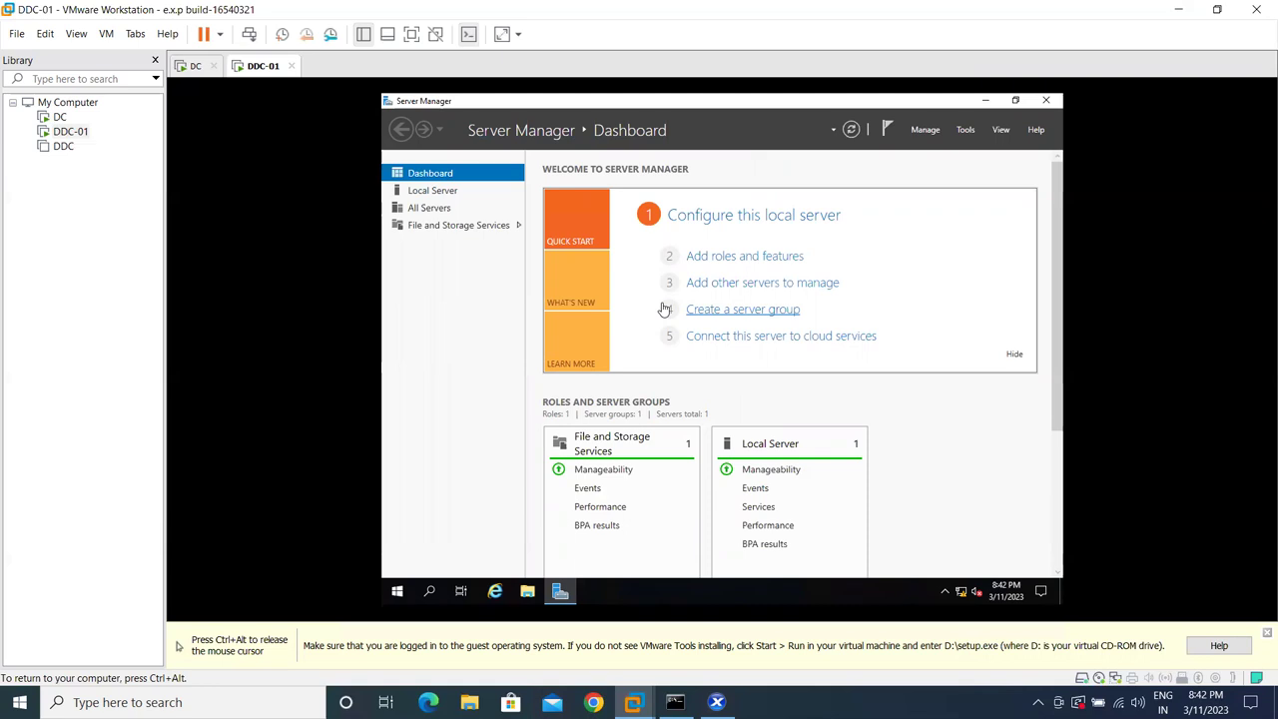
pyautogui.click(431, 192)
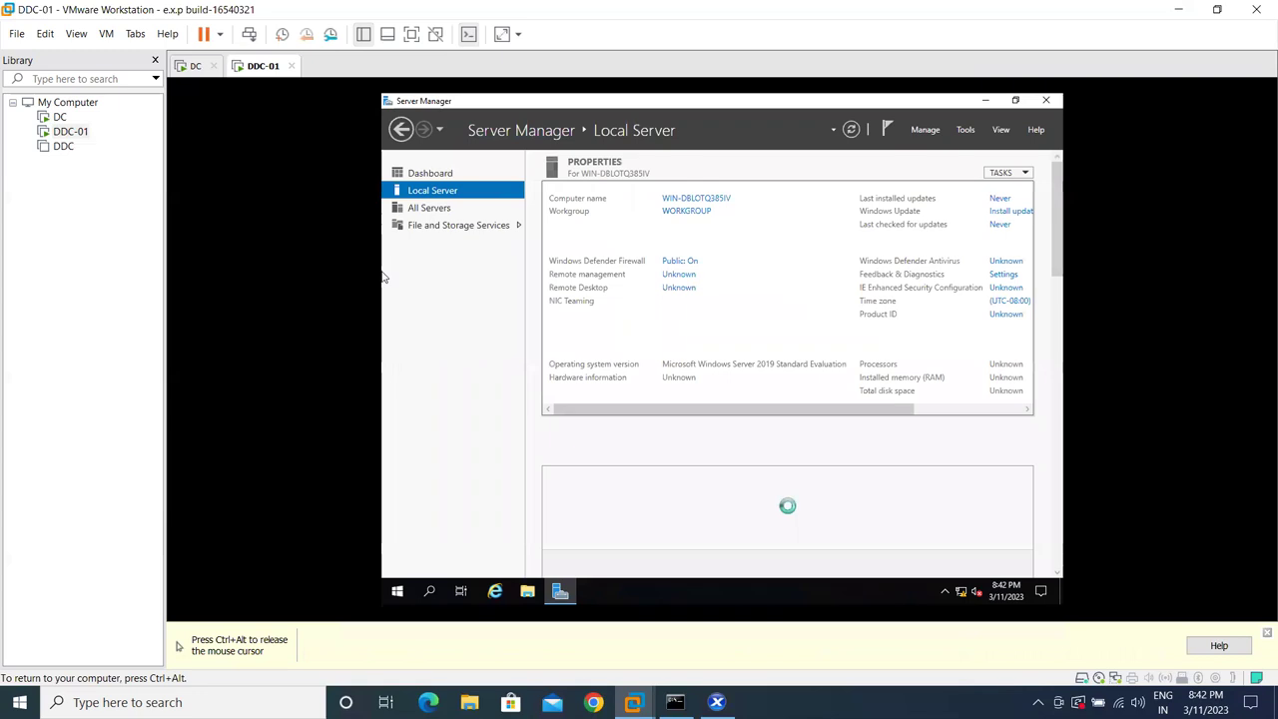
# - In System Properties, rename the computer to DDC-01 and make it a techmtech.com domain member
pyautogui.click(706, 199)
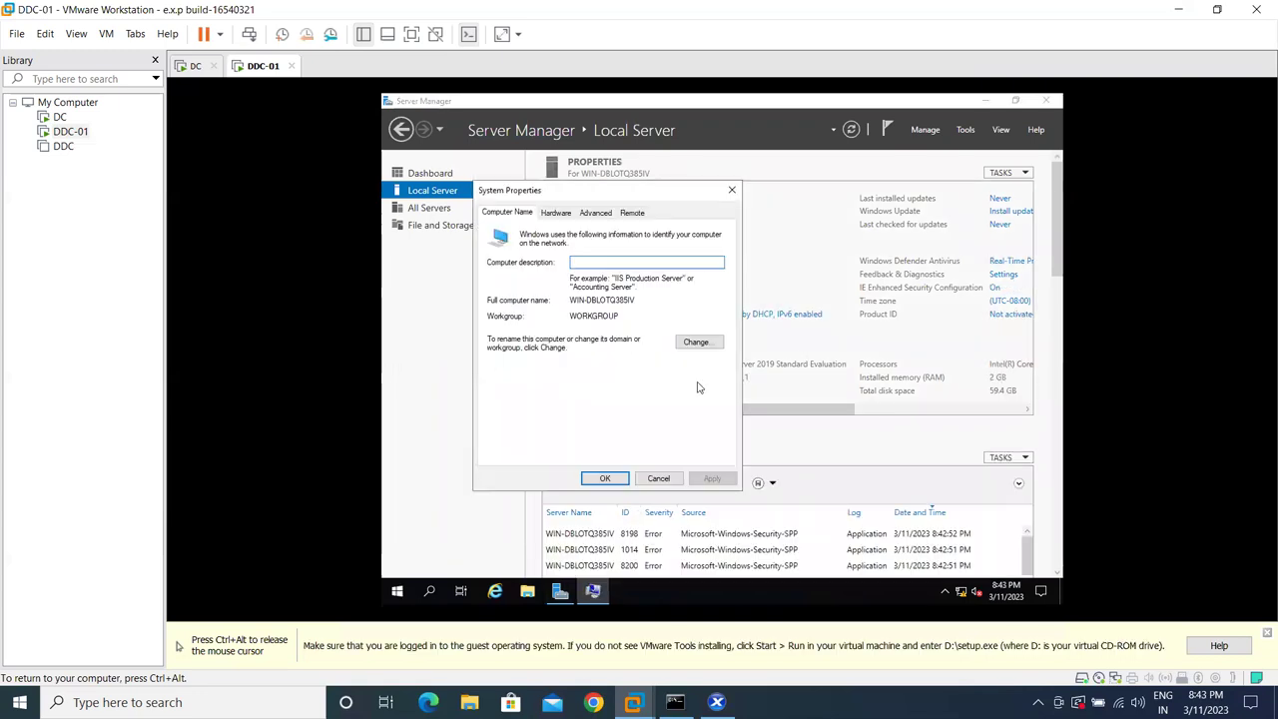
pyautogui.click(696, 342)
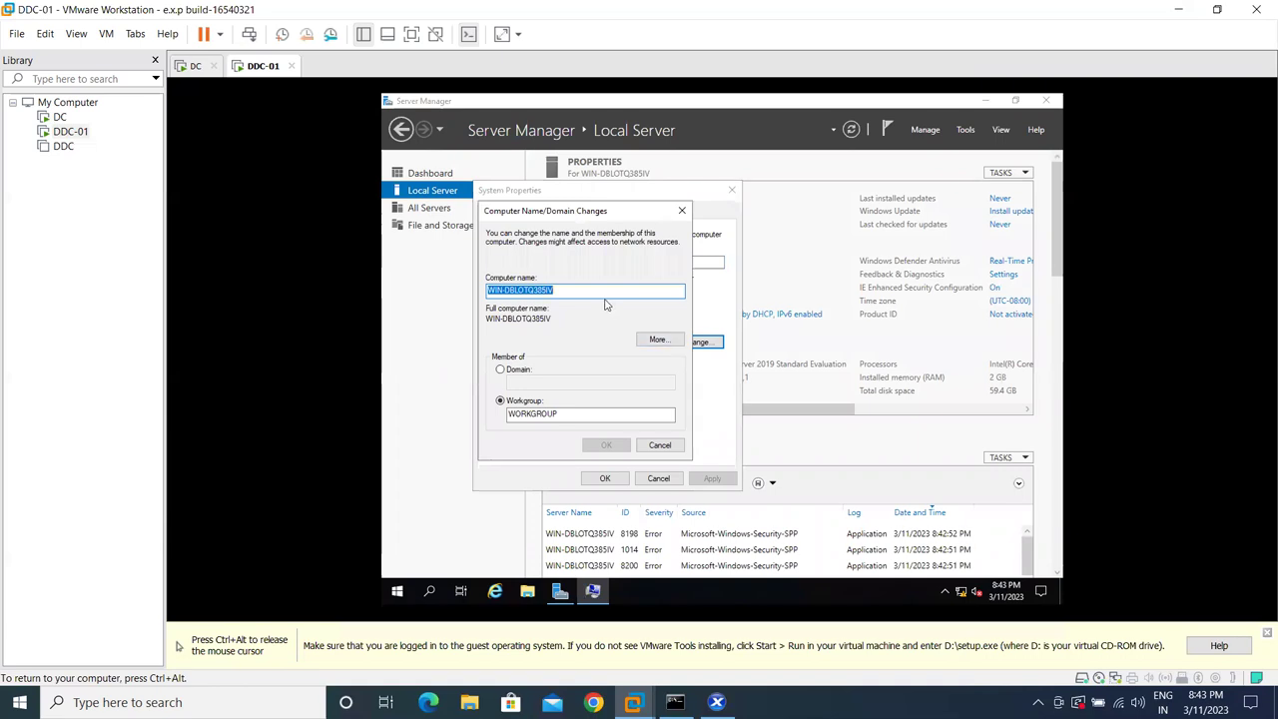
pyautogui.write('DDC')
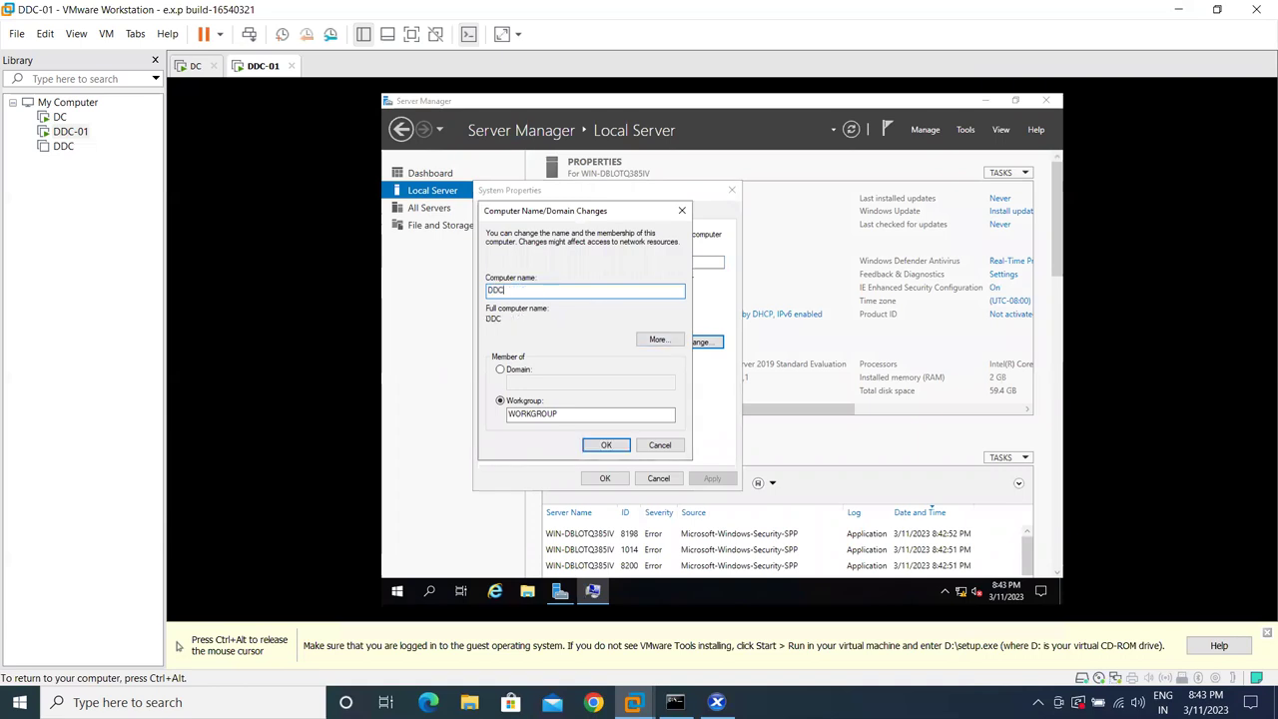
pyautogui.write('-01')
pyautogui.press('Tab')
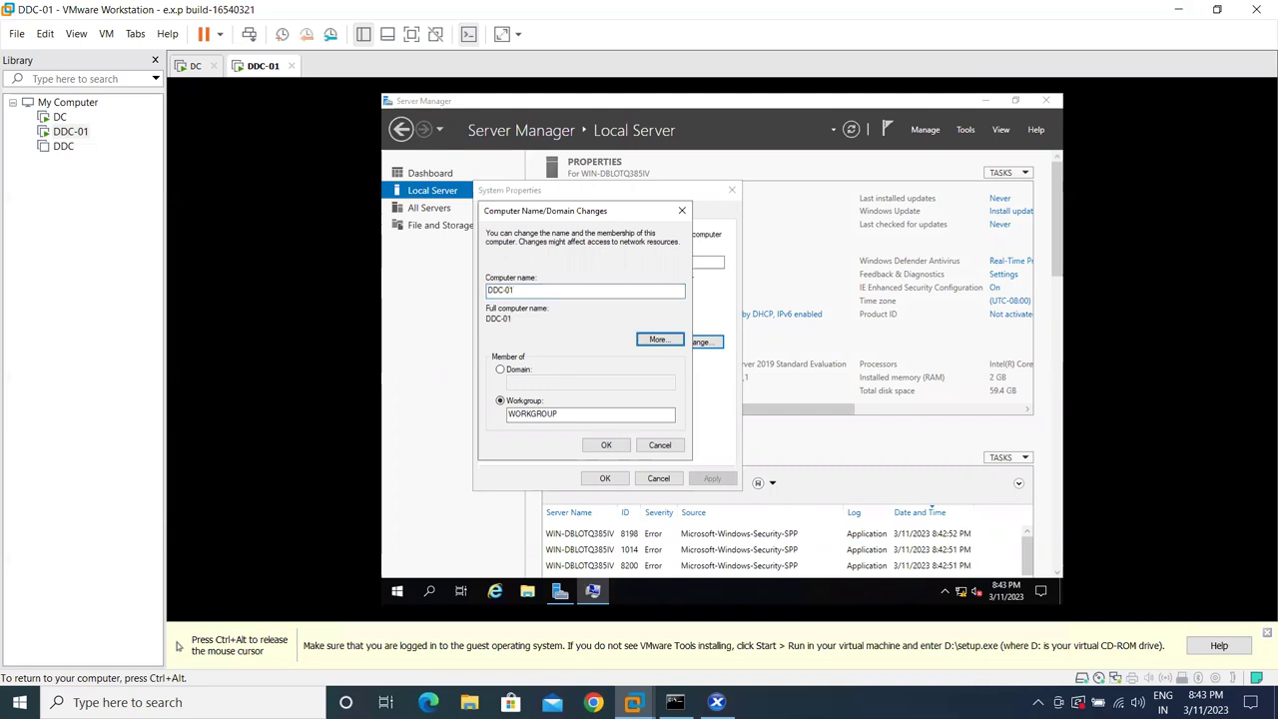
pyautogui.click(500, 369)
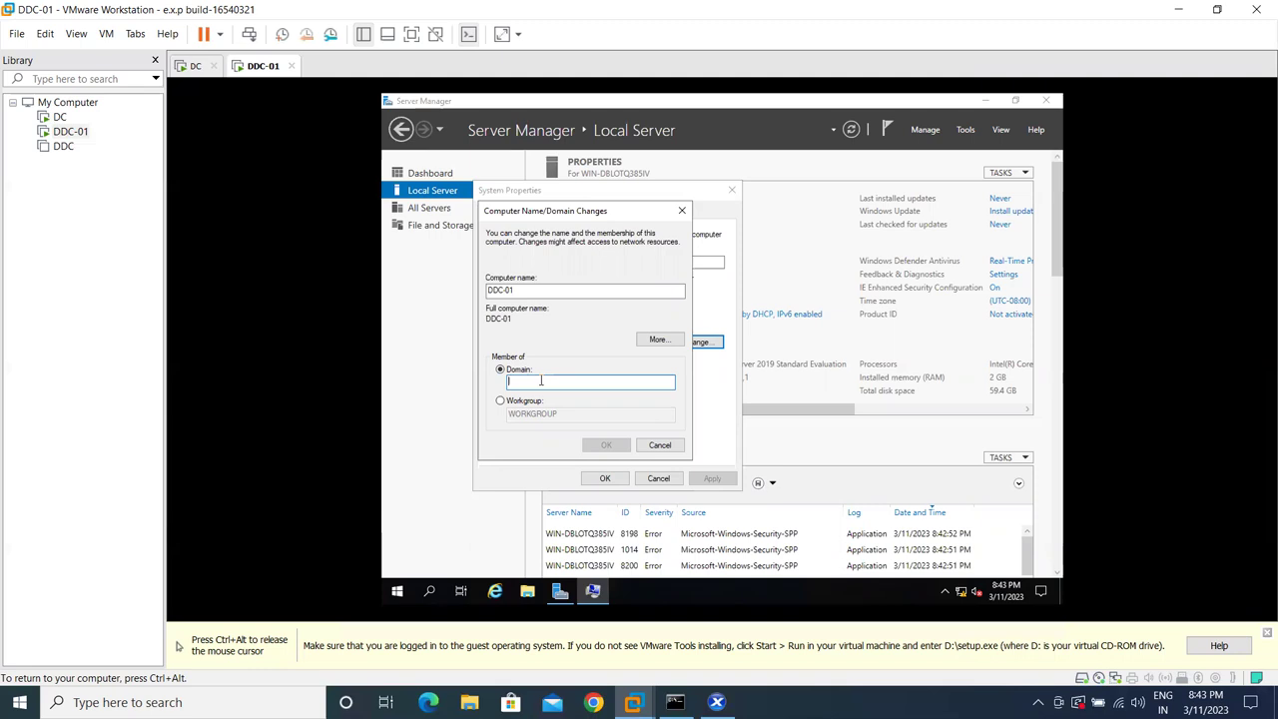
pyautogui.write('techm')
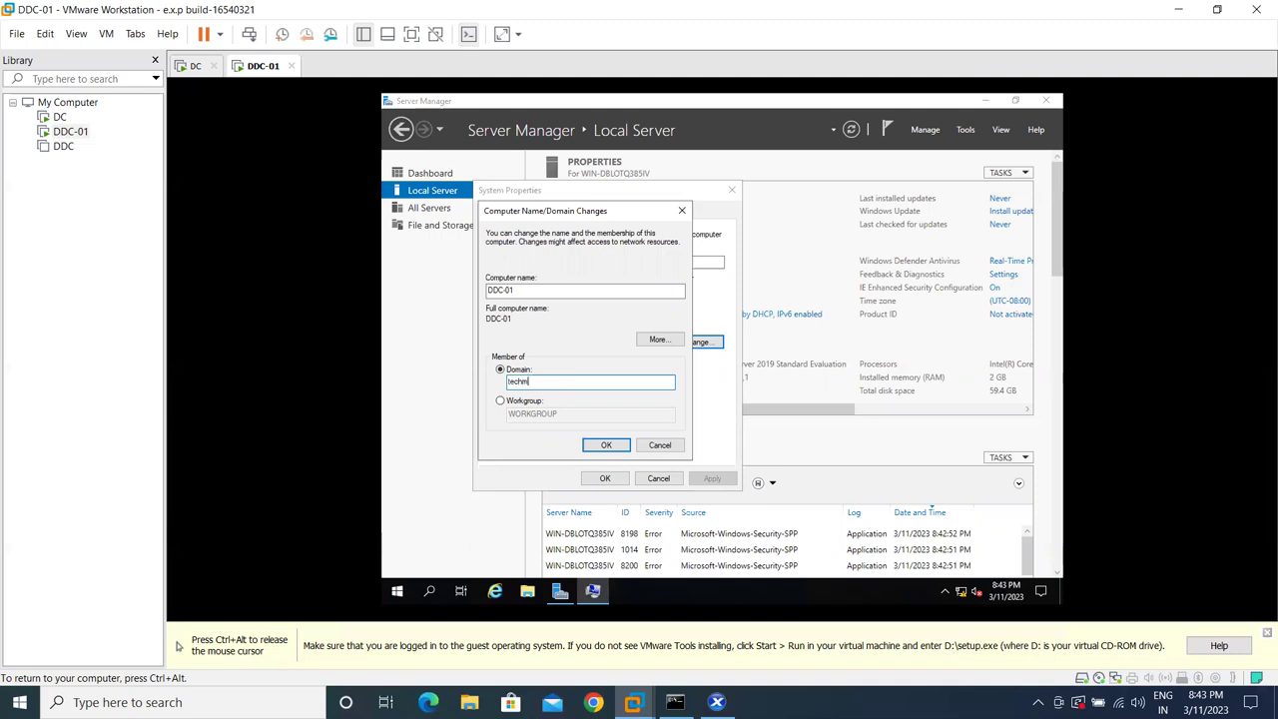
pyautogui.write('tech.com')
# - Confirm the domain join by entering the domain admin username and password
pyautogui.click(606, 452)
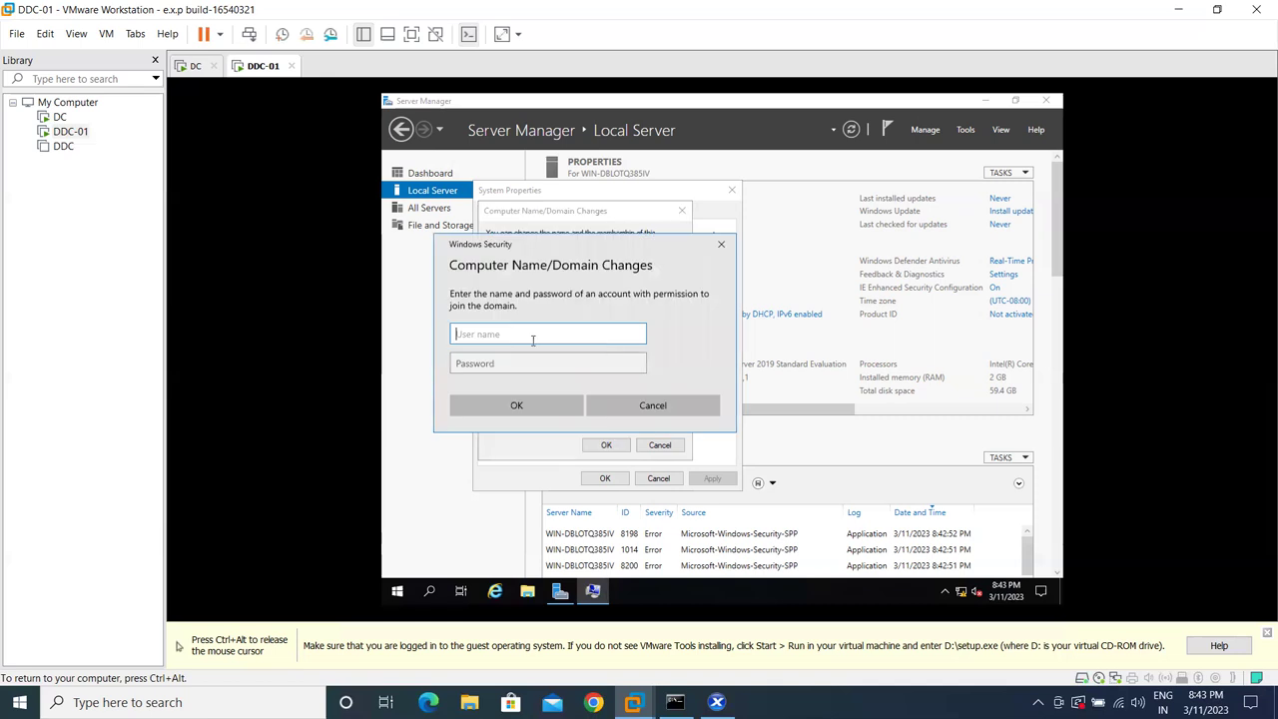
pyautogui.write('ms185426')
pyautogui.press('Tab')
pyautogui.write('Pa$$w0rd')
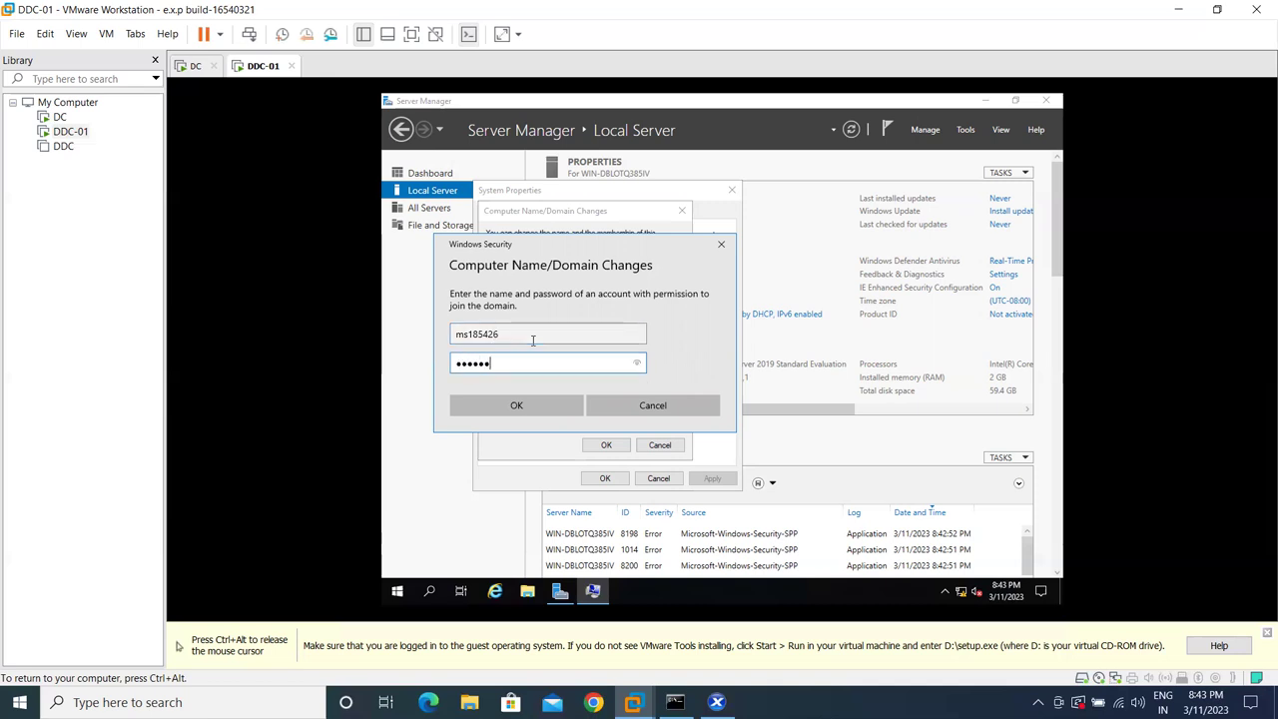
pyautogui.click(521, 403)
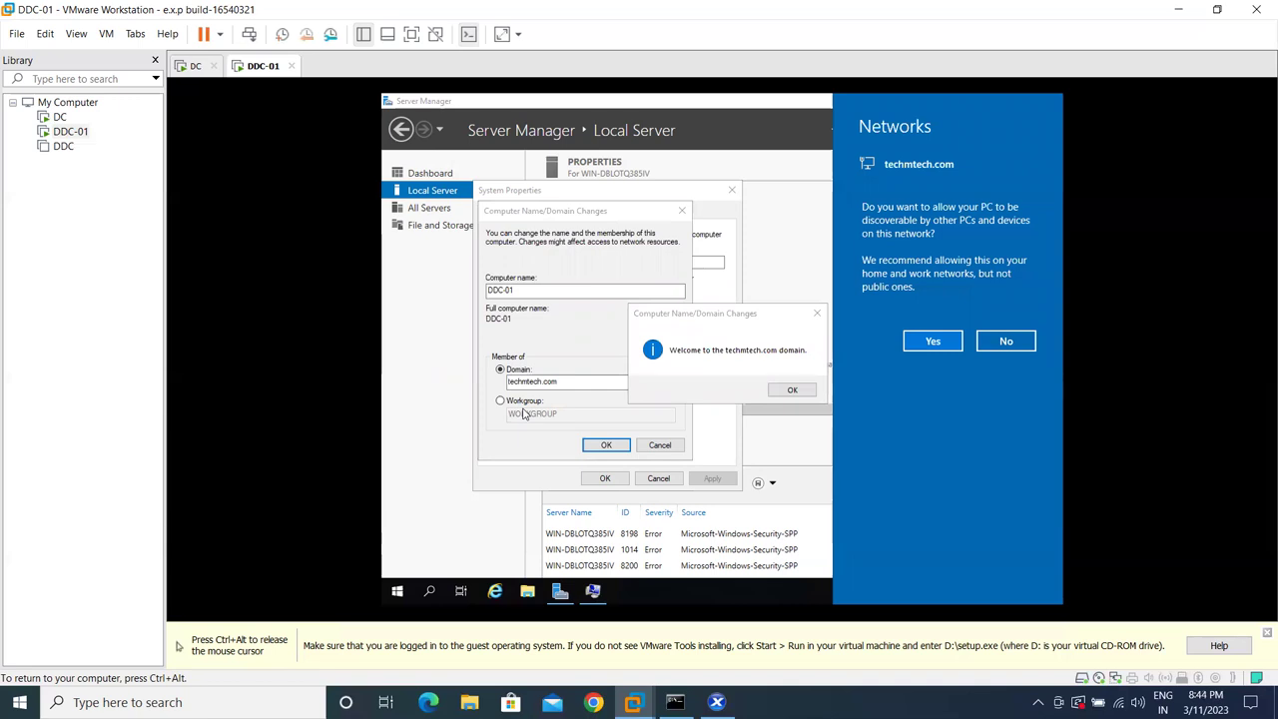
# - Allow network discovery, acknowledge the welcome and restart notices, choose Restart Later, and open File Explorer
pyautogui.click(918, 342)
pyautogui.click(799, 390)
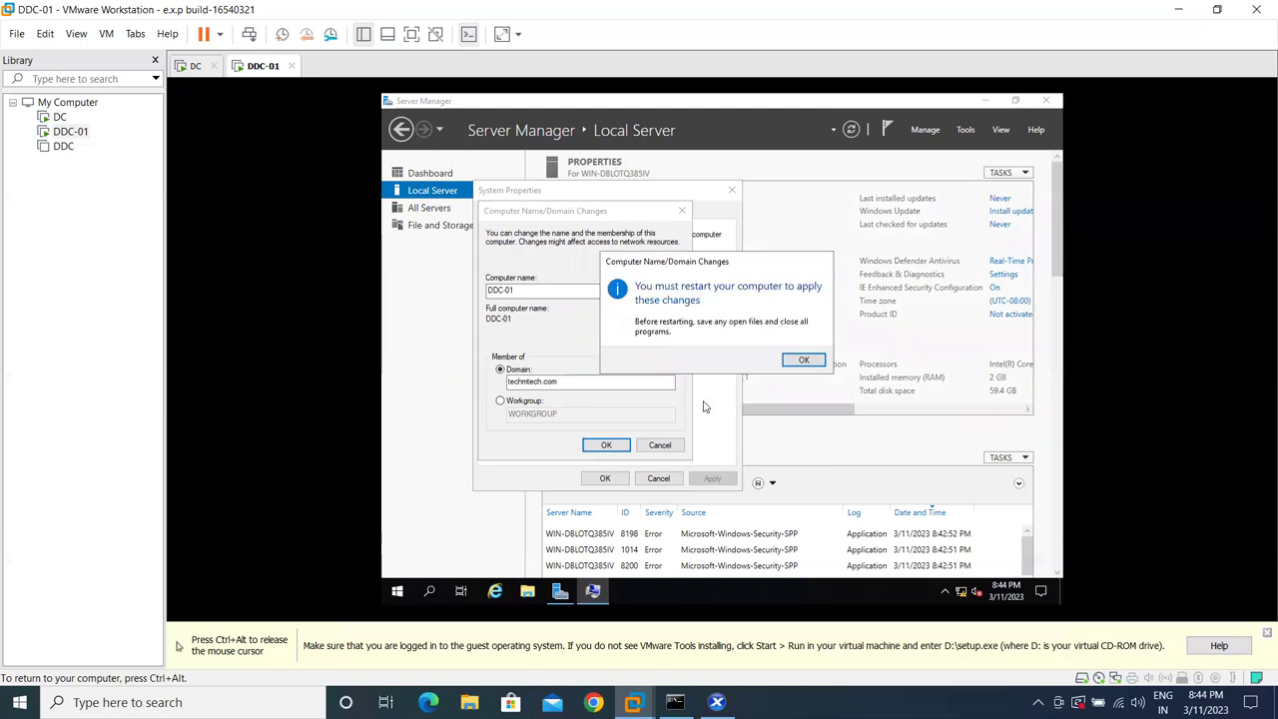
pyautogui.click(803, 359)
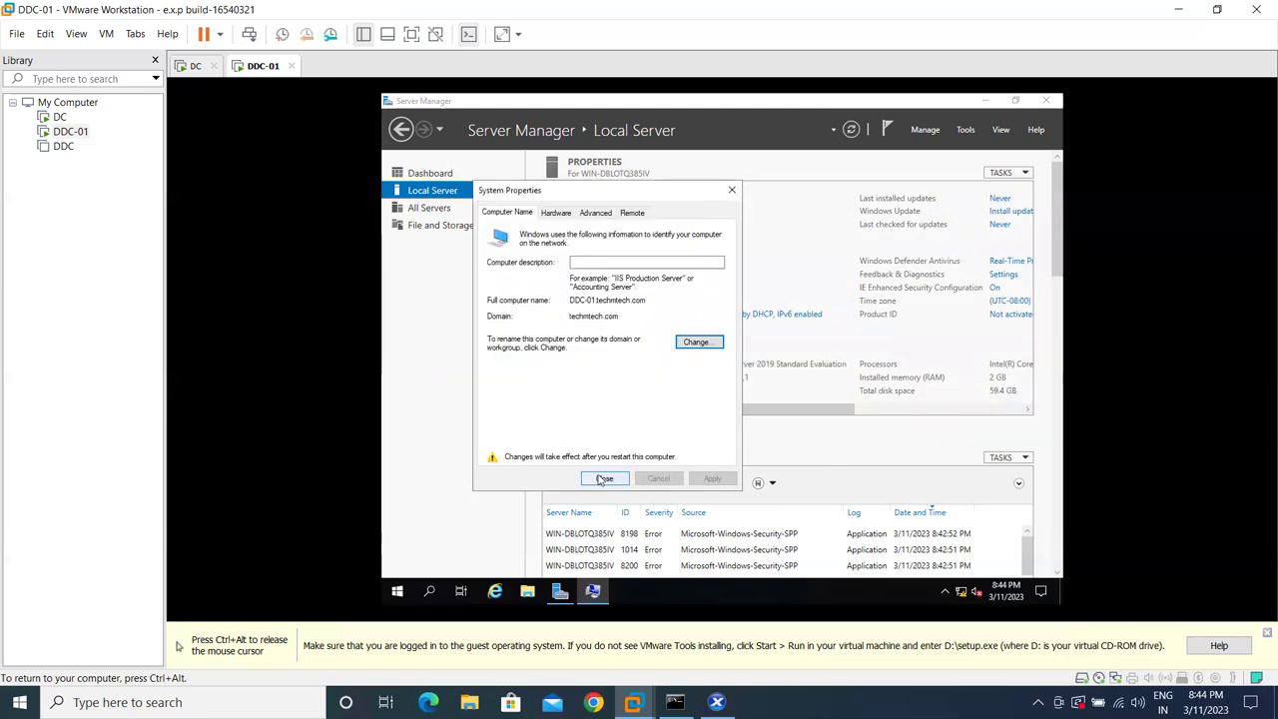
pyautogui.click(604, 479)
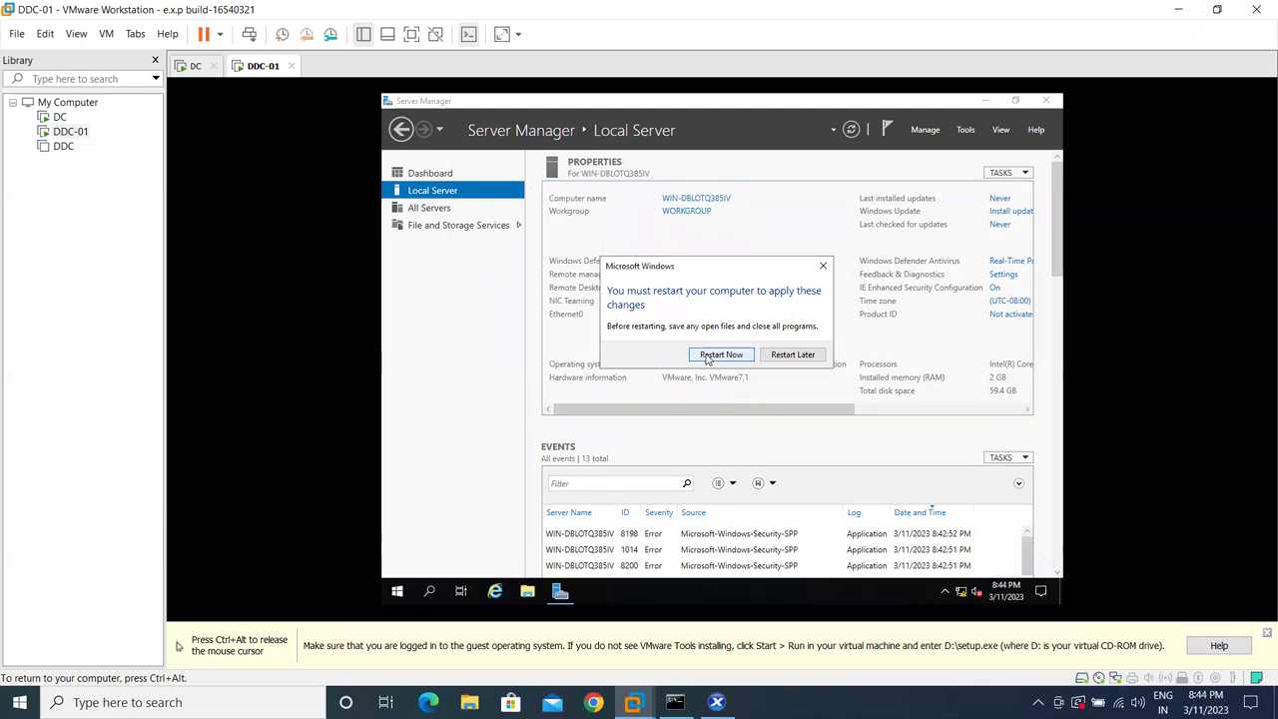
pyautogui.click(790, 355)
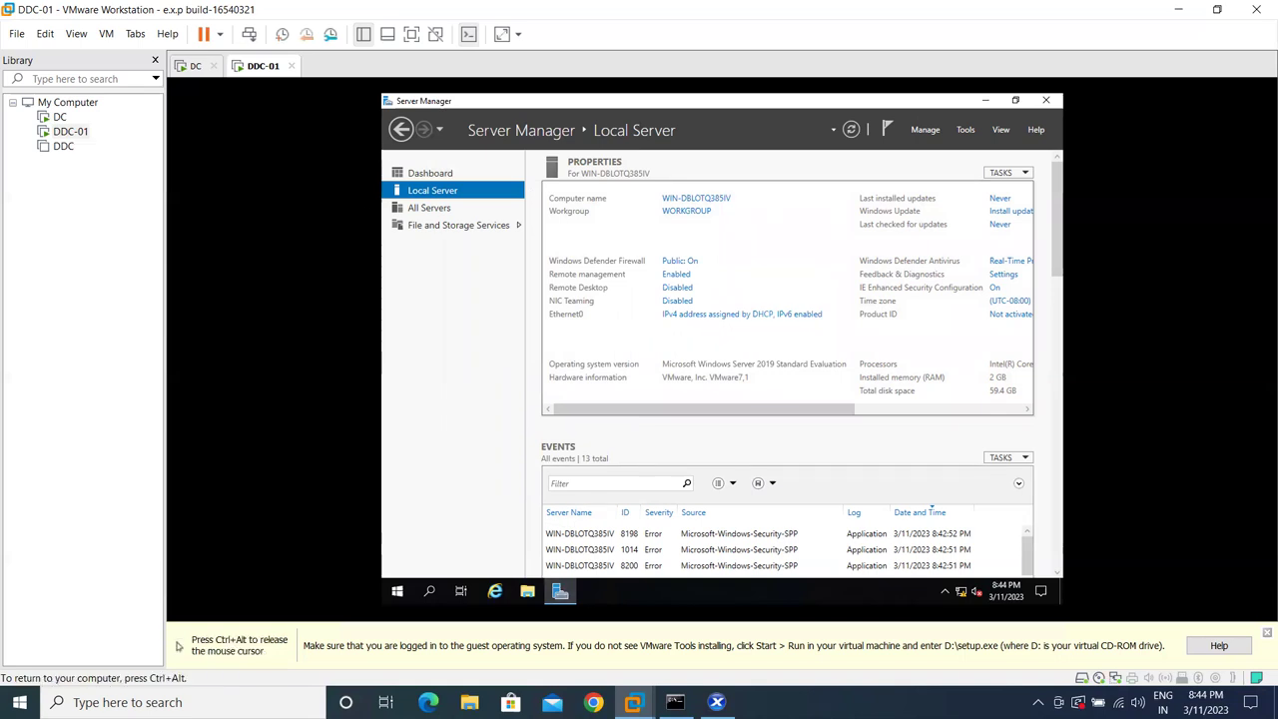
pyautogui.click(529, 593)
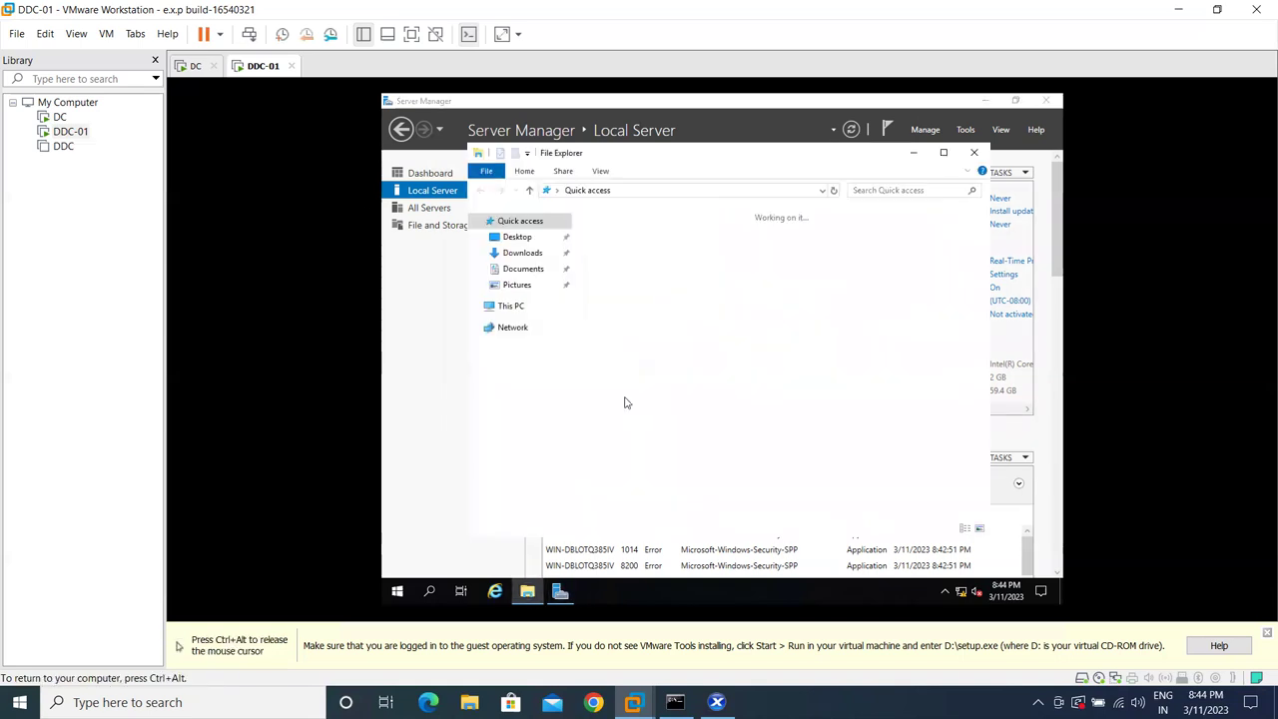
# - Open the VMware Tools DVD drive from This PC and run setup64
pyautogui.click(519, 306)
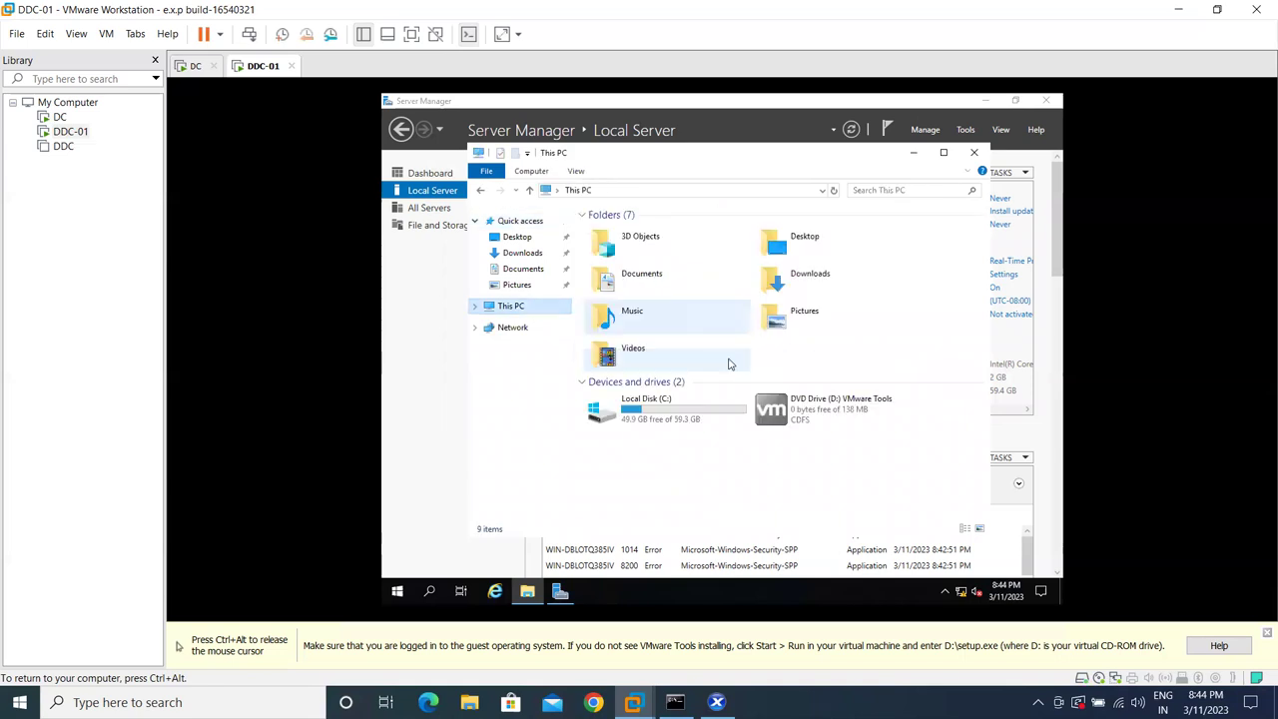
pyautogui.rightClick(806, 403)
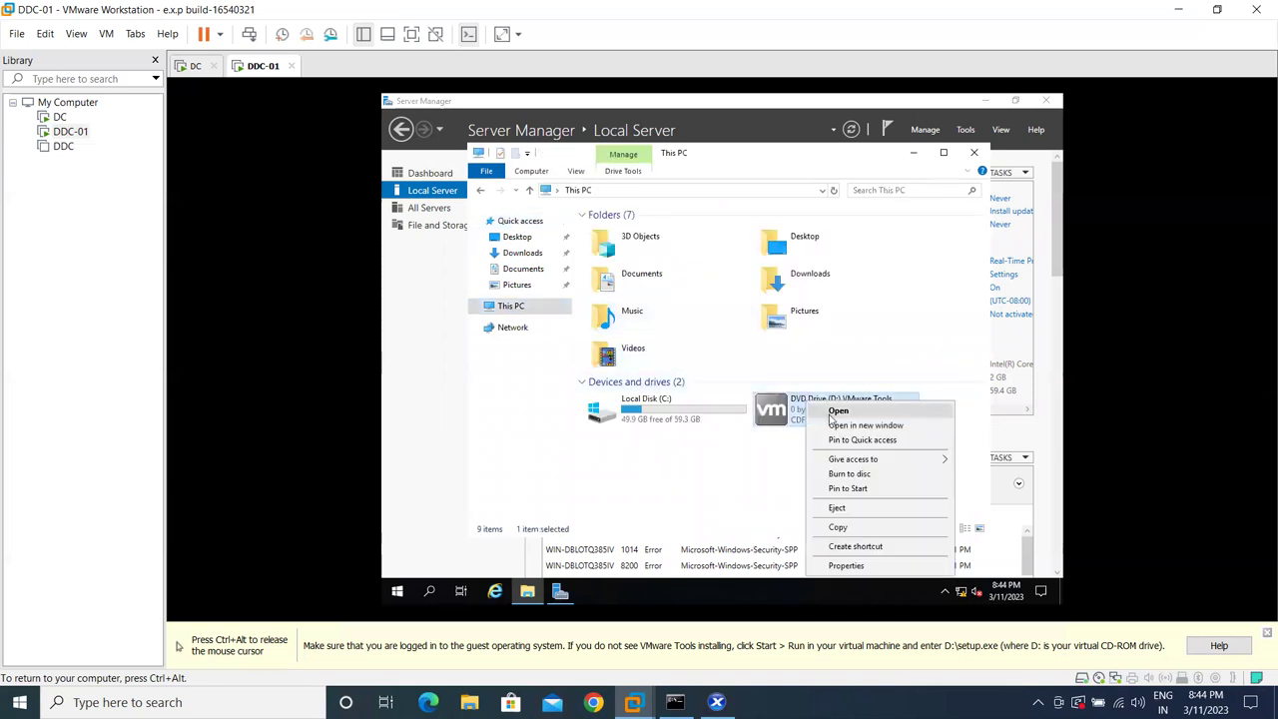
pyautogui.click(829, 420)
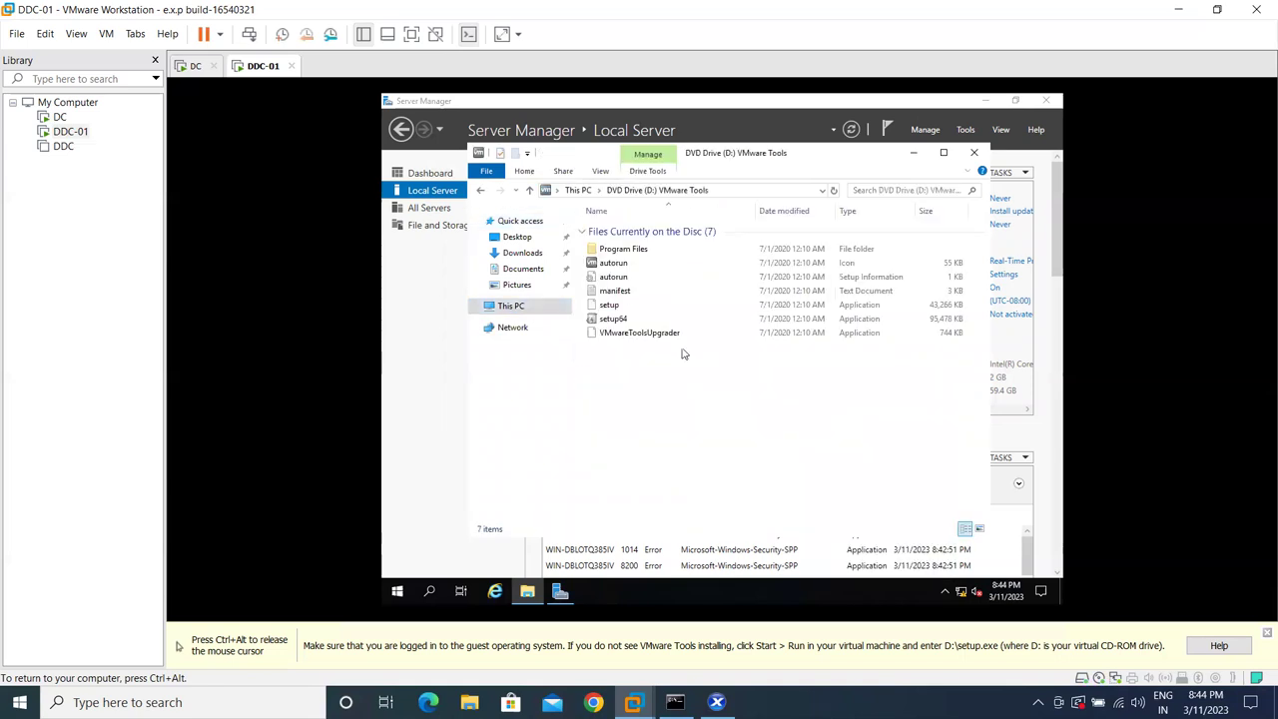
pyautogui.click(627, 319)
pyautogui.doubleClick(627, 320)
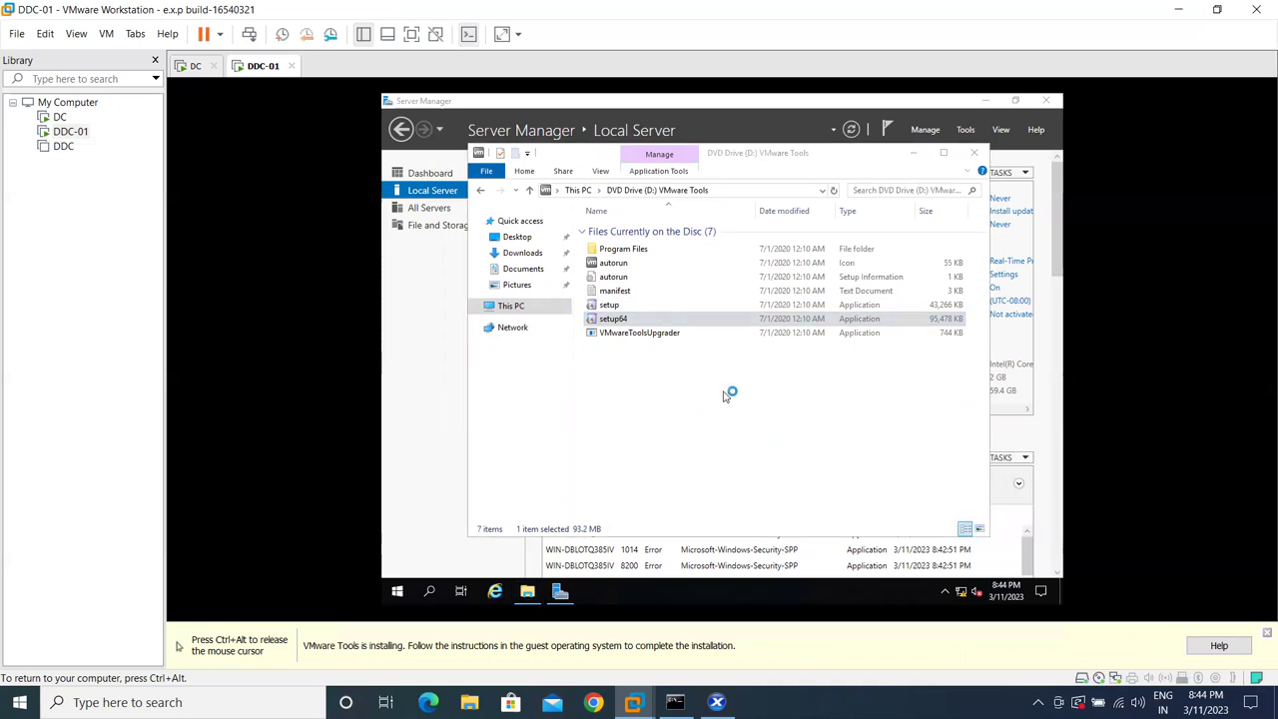
pyautogui.hotkey('ctrl', 'alt')
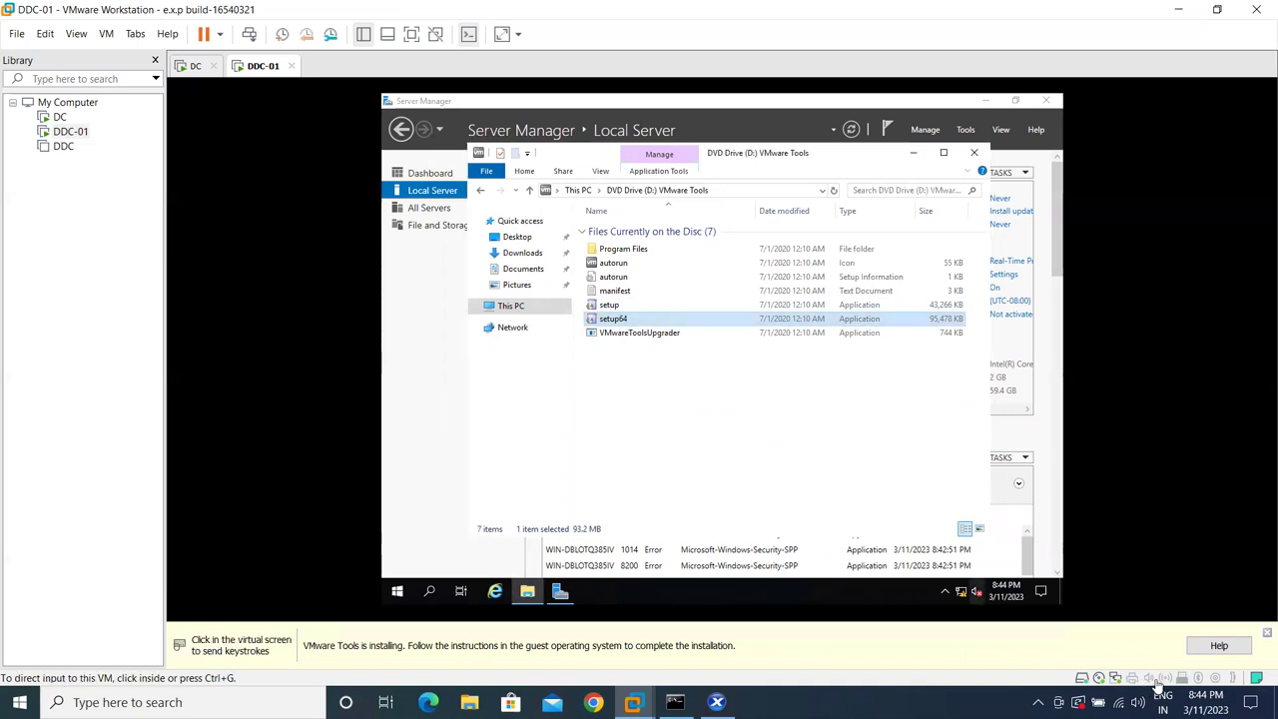
pyautogui.click(1203, 702)
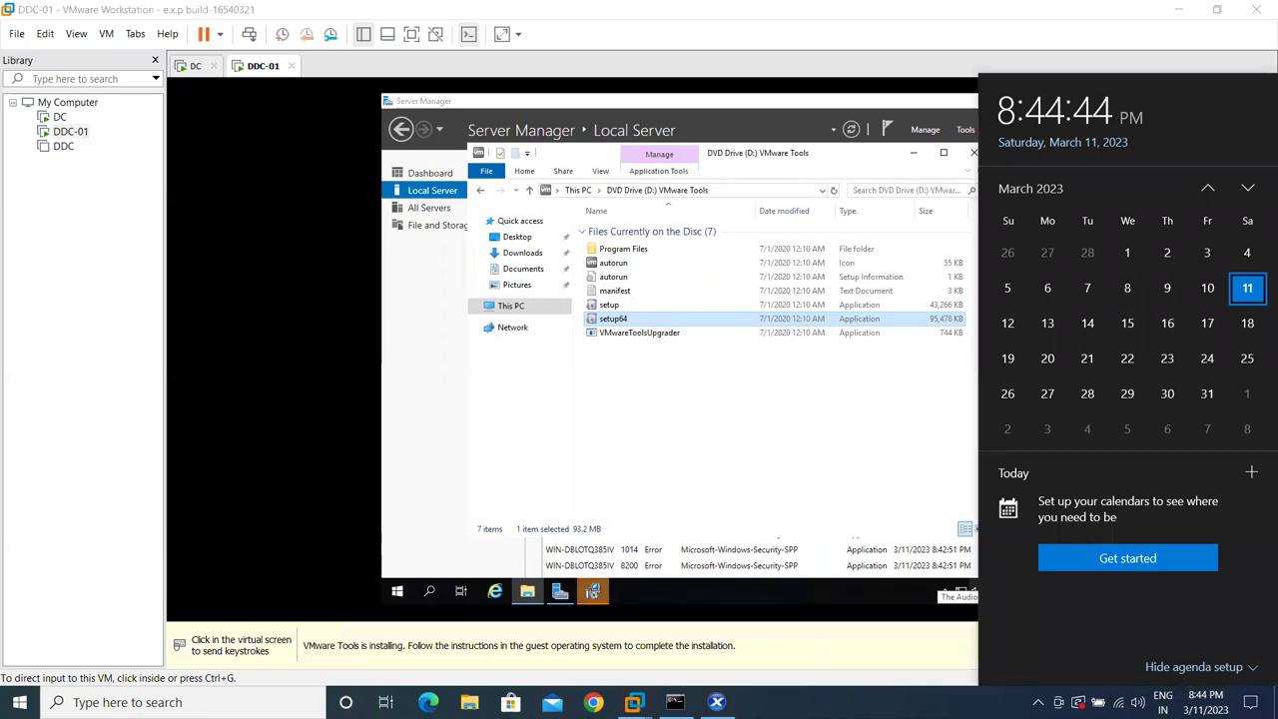
pyautogui.click(701, 432)
pyautogui.doubleClick(639, 319)
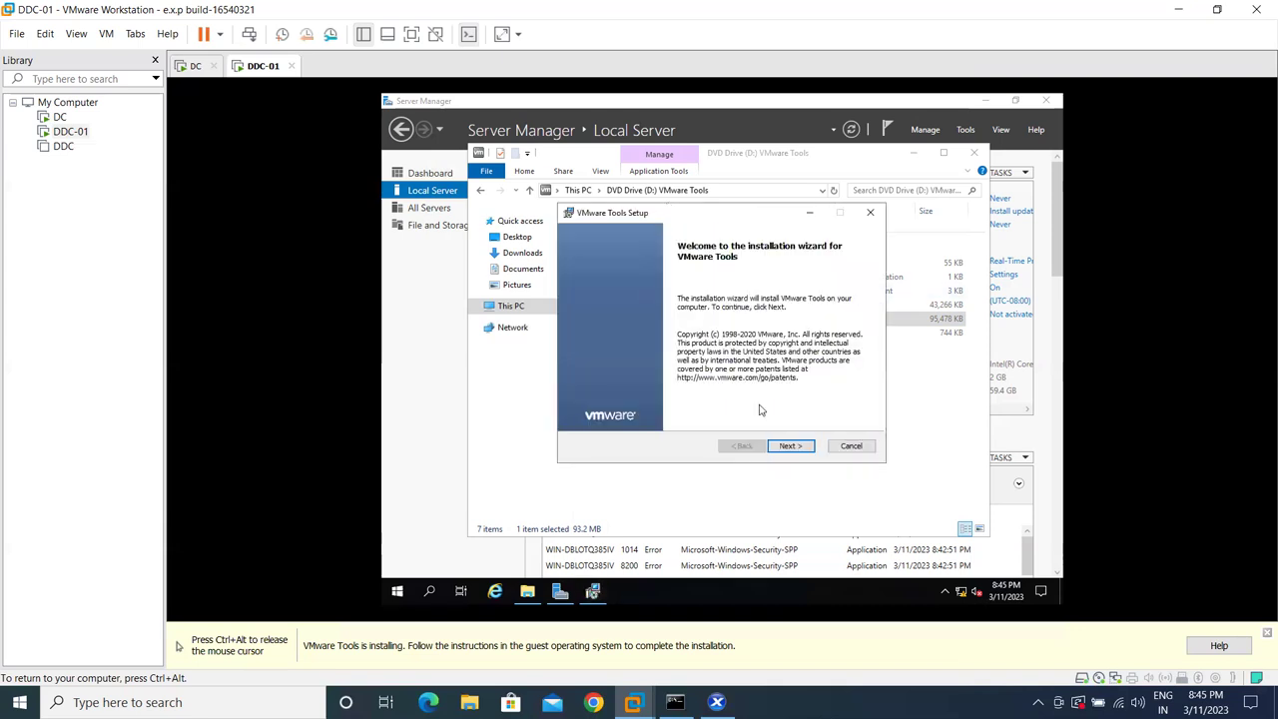
# - Step through the VMware Tools wizard with the Typical setup type and start the install
pyautogui.click(783, 448)
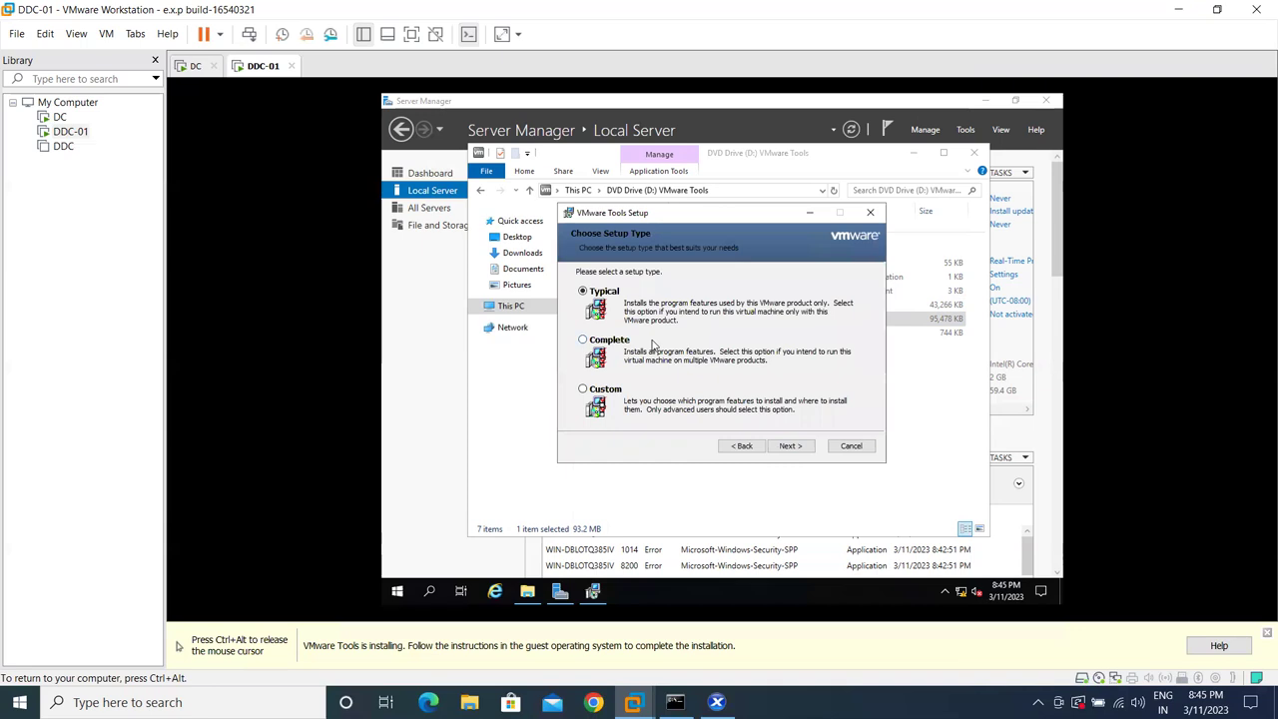
pyautogui.click(784, 447)
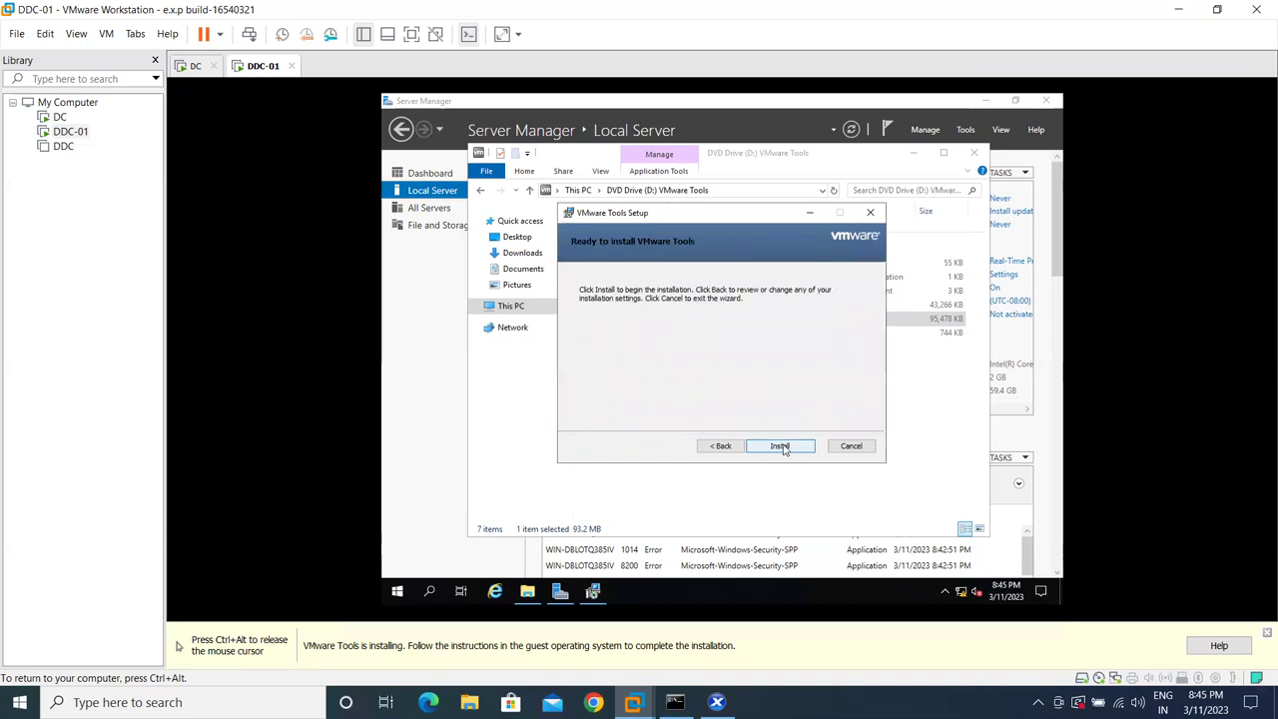
pyautogui.click(782, 448)
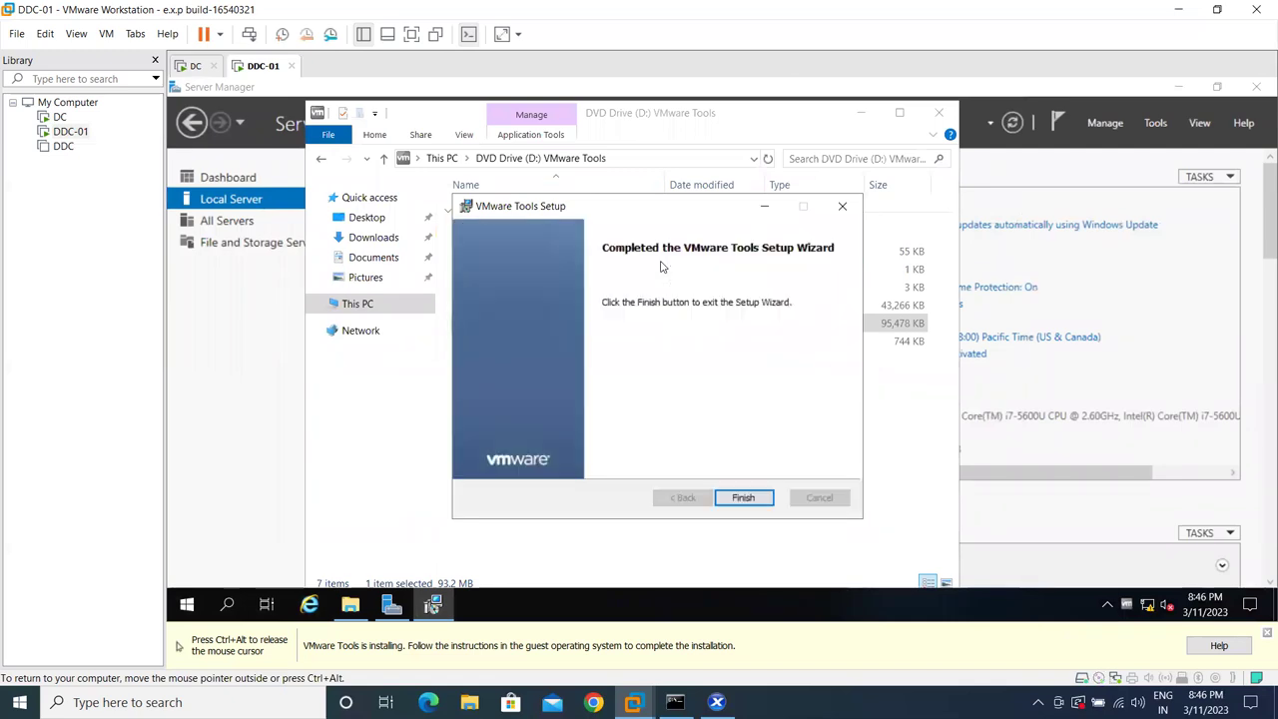
# - Finish the VMware Tools wizard and accept the prompt to restart DDC-01
pyautogui.click(743, 497)
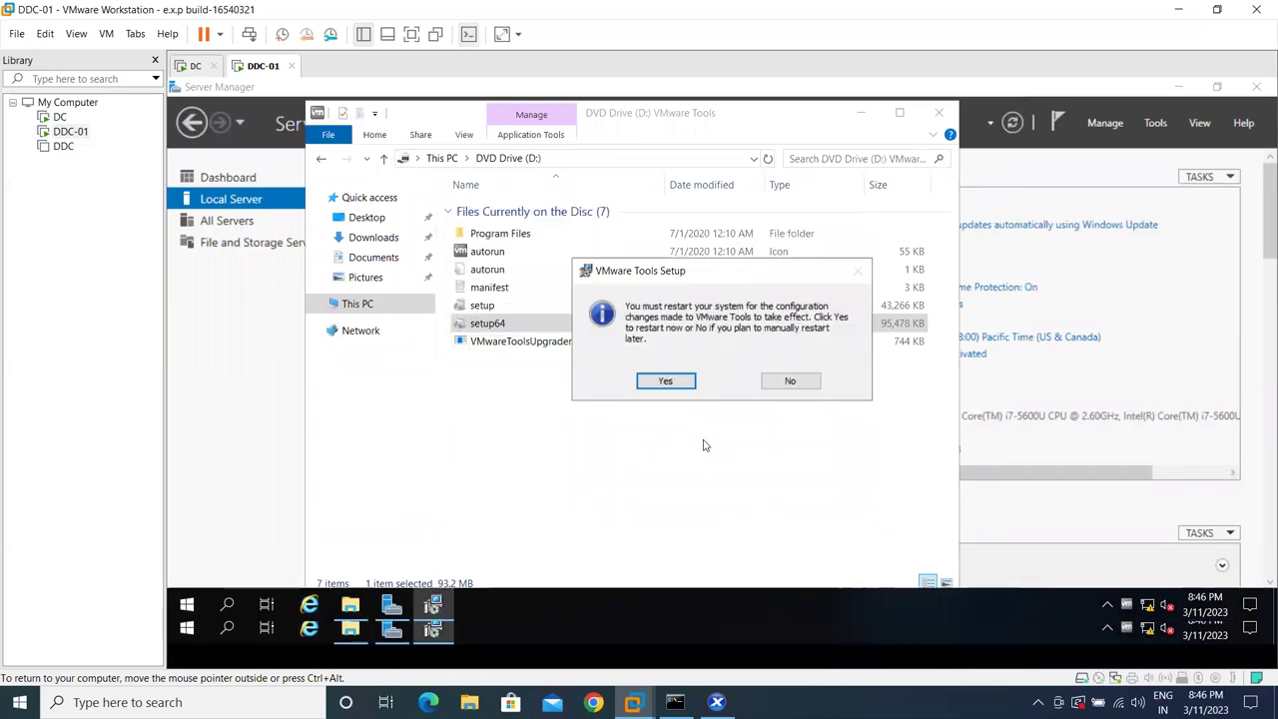
pyautogui.click(676, 406)
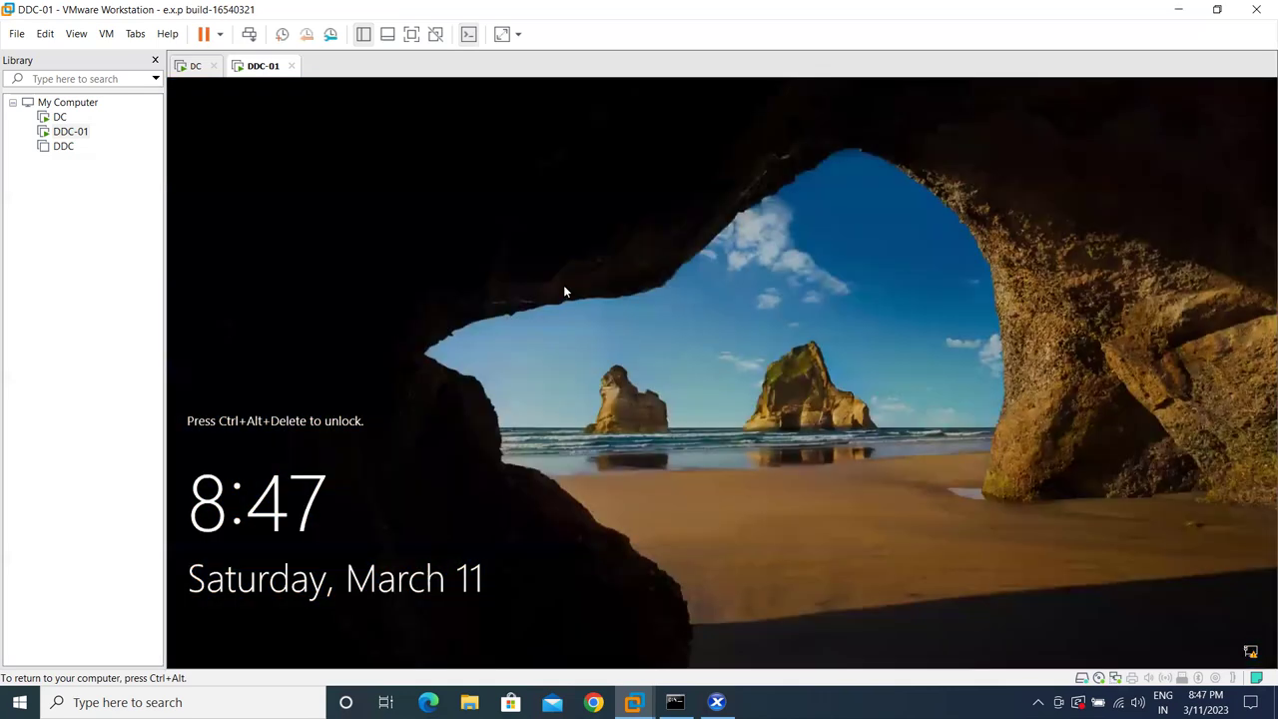
# - Sign in to DDC-01 as Other user with the domain account's username and password
pyautogui.click(248, 34)
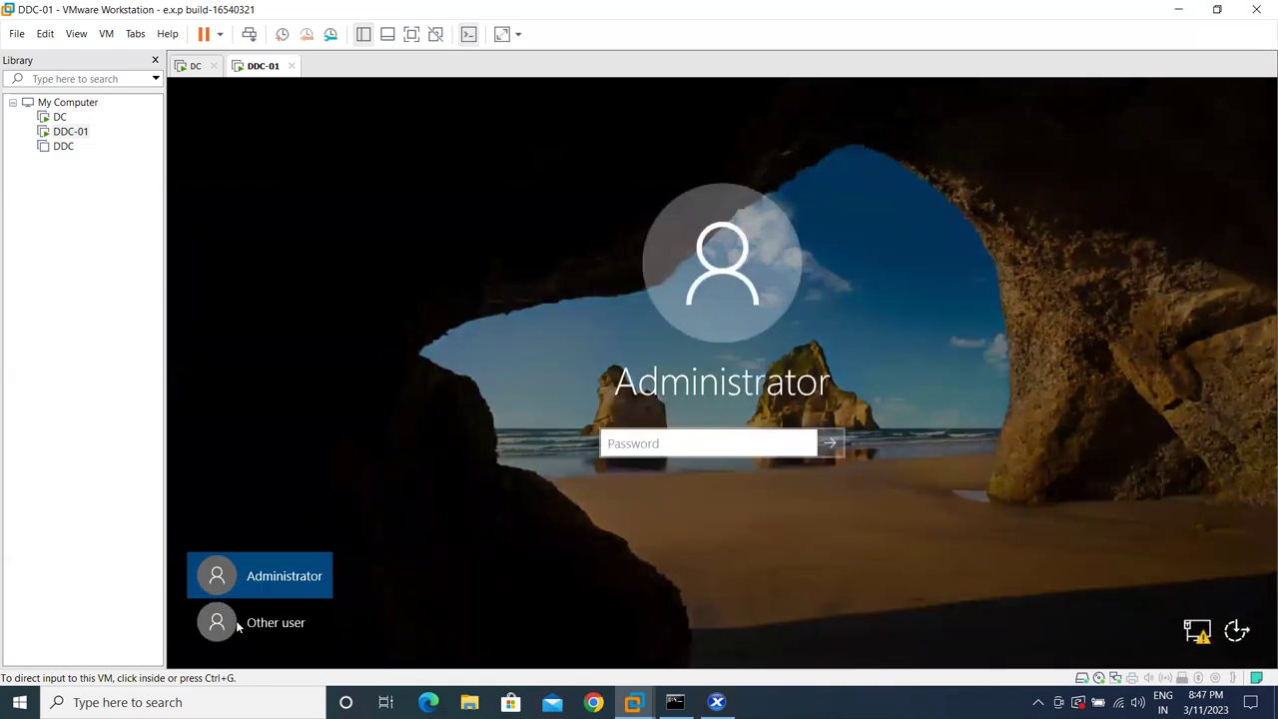
pyautogui.click(239, 619)
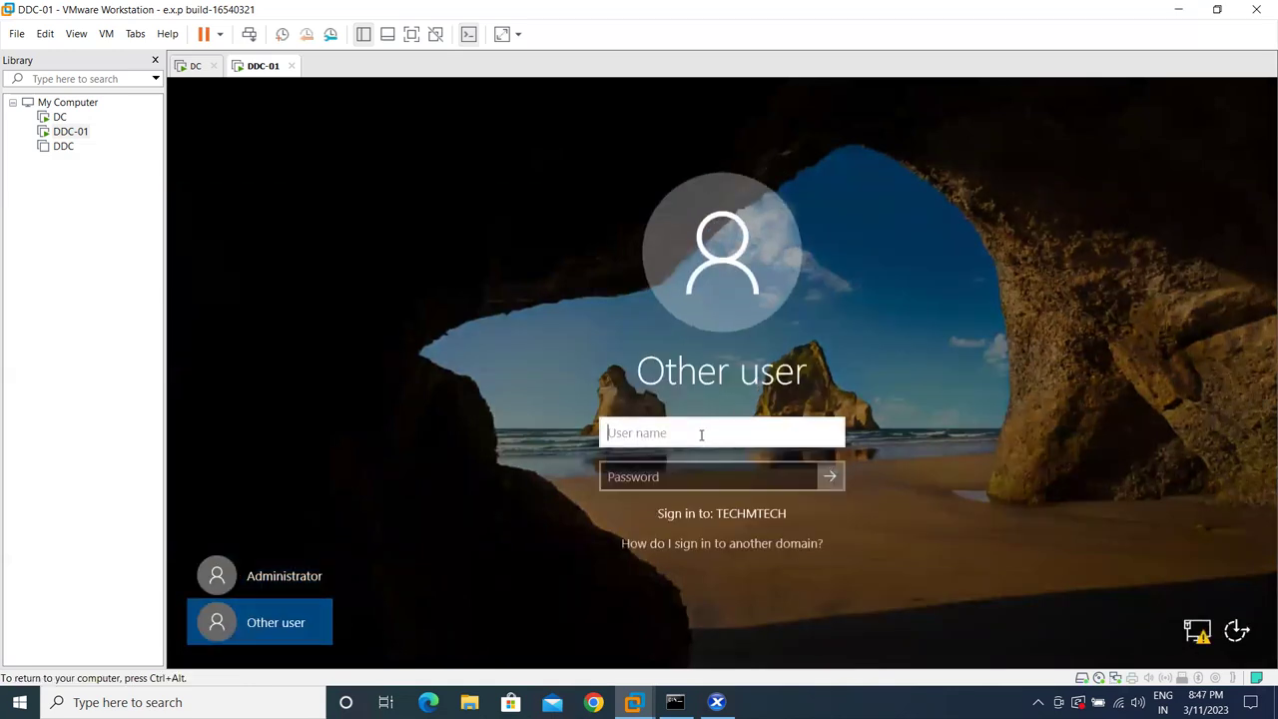
pyautogui.write('m')
pyautogui.write('s185426')
pyautogui.press('Tab')
pyautogui.write('******')
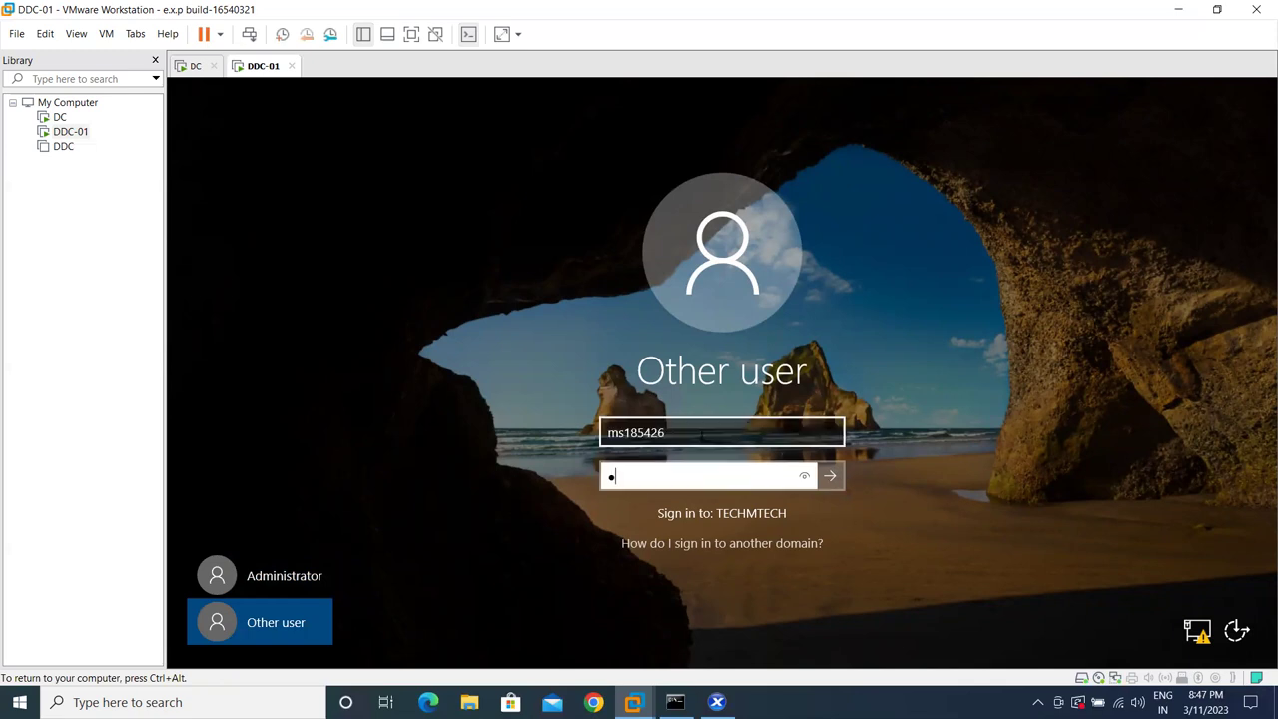
pyautogui.write('***')
pyautogui.press('Return')
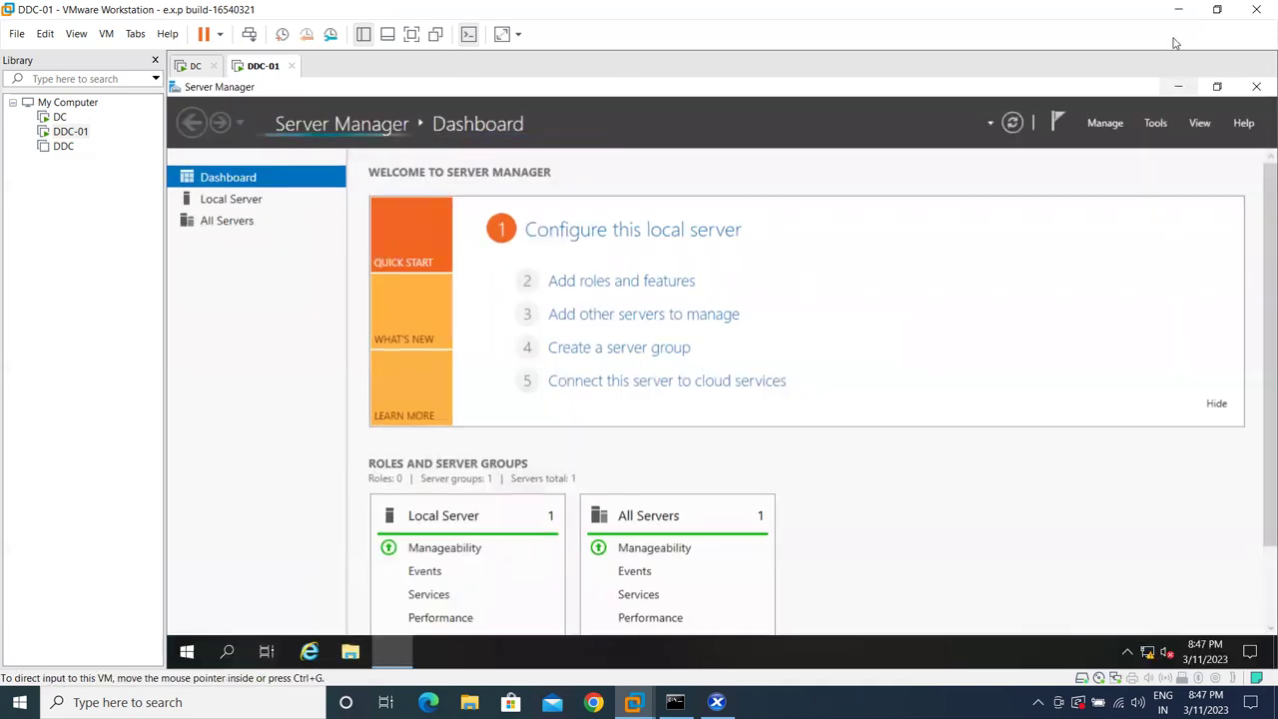
# - Check the Local Server properties showing techmtech.com membership, then minimize Server Manager
pyautogui.click(1178, 87)
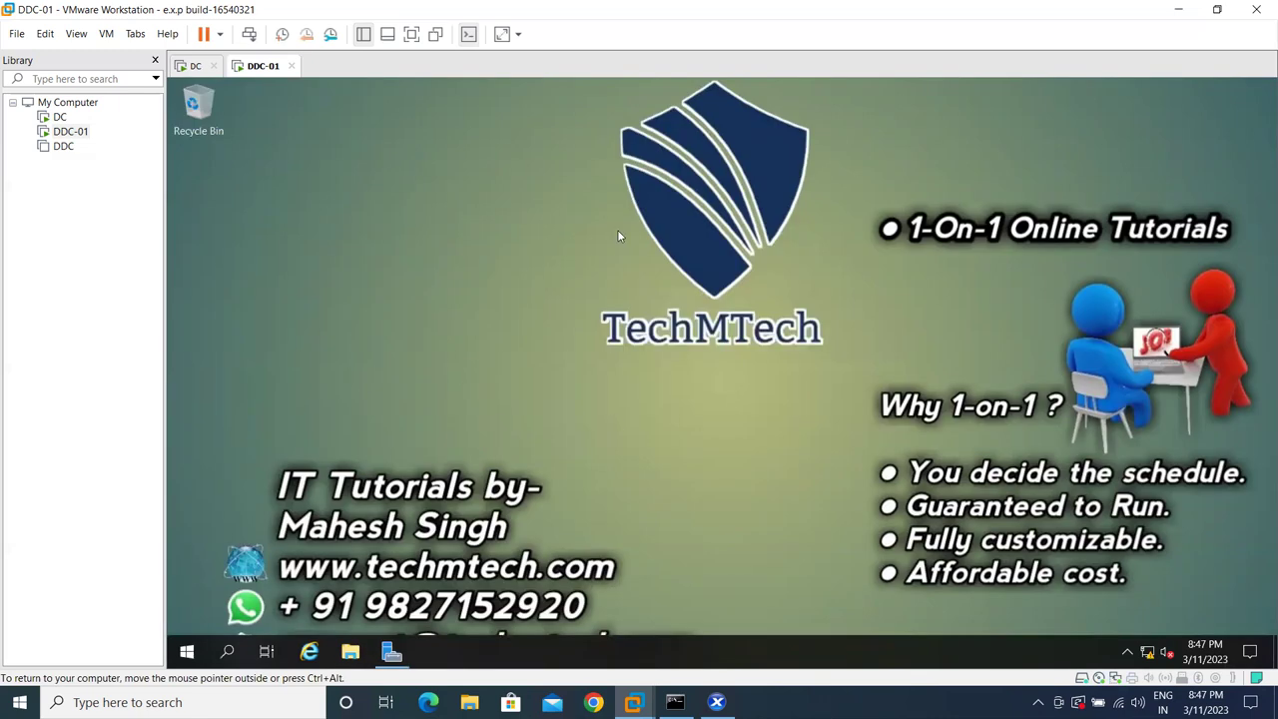
pyautogui.click(390, 652)
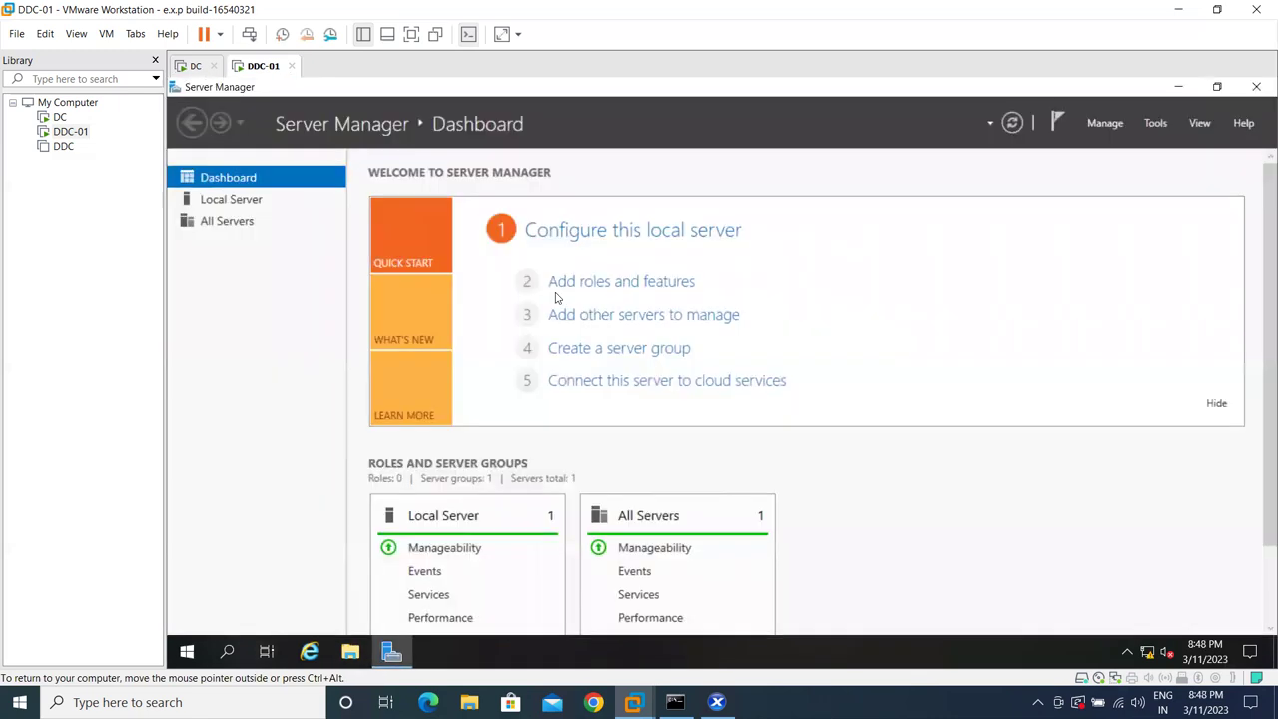
pyautogui.click(250, 204)
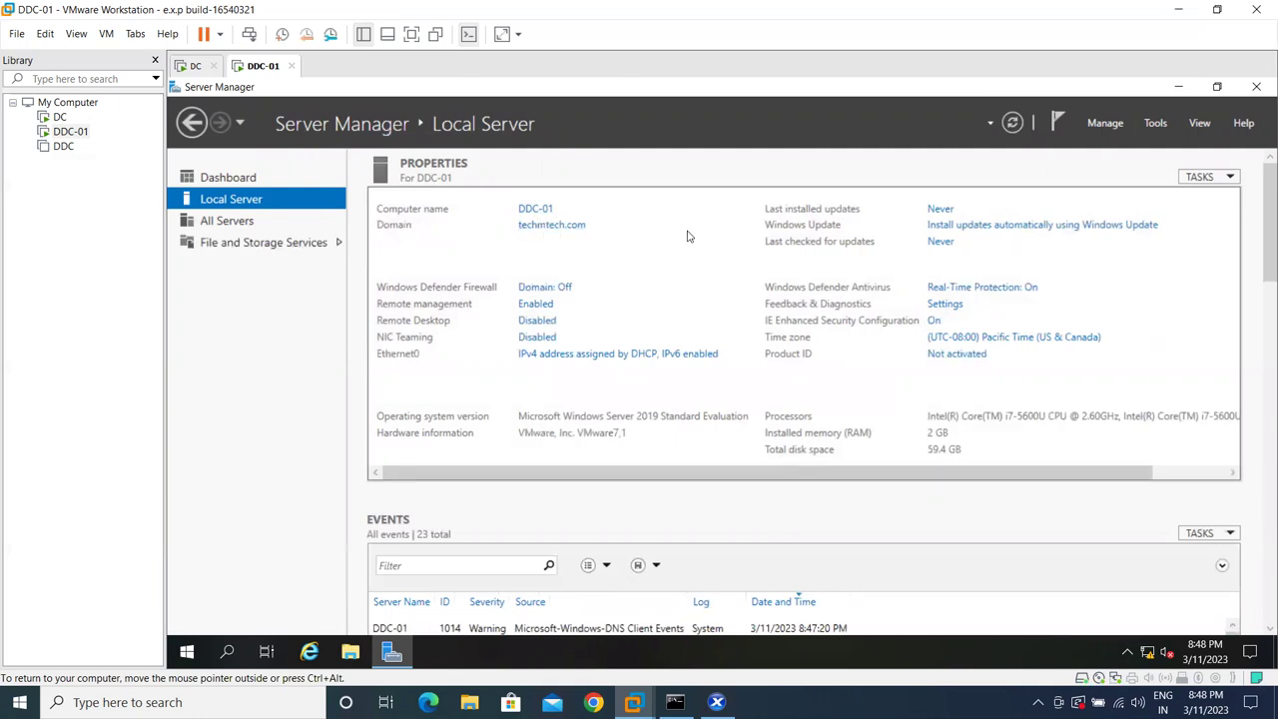
pyautogui.click(1178, 87)
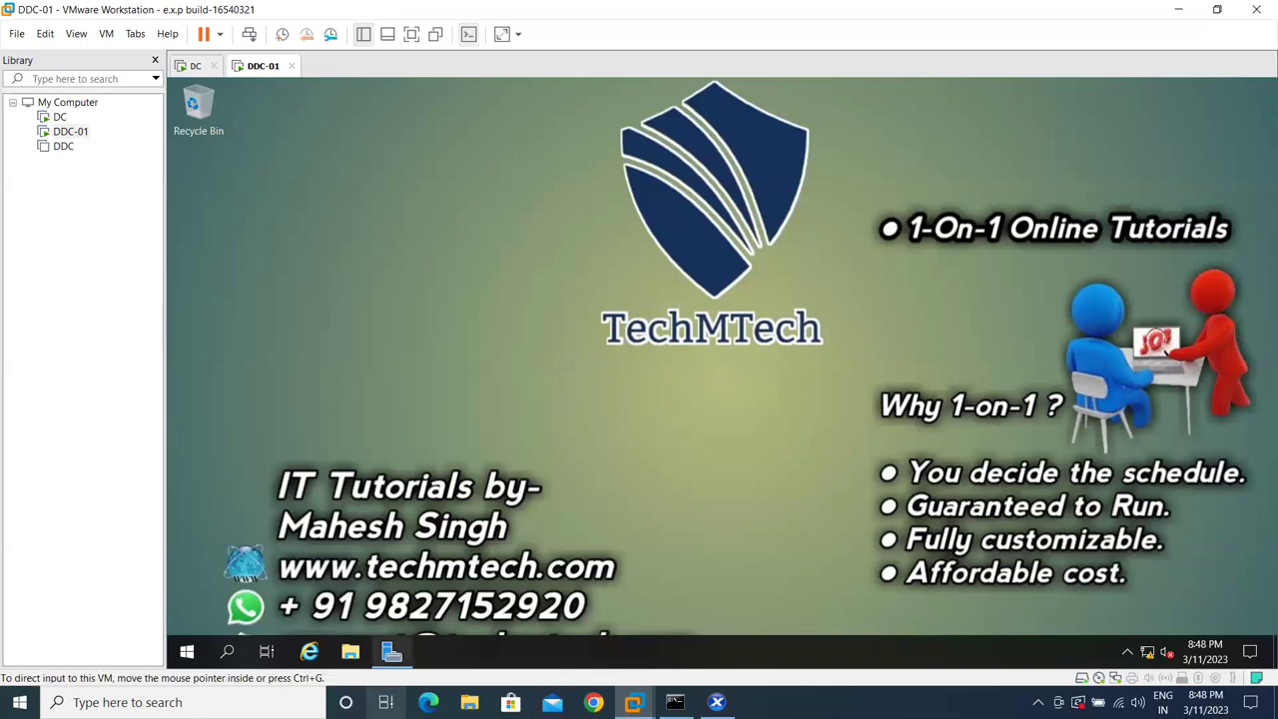
# - Open File Explorer with Win+E and browse to the ISO folder on Local Disk (C:)
pyautogui.press('super+e')
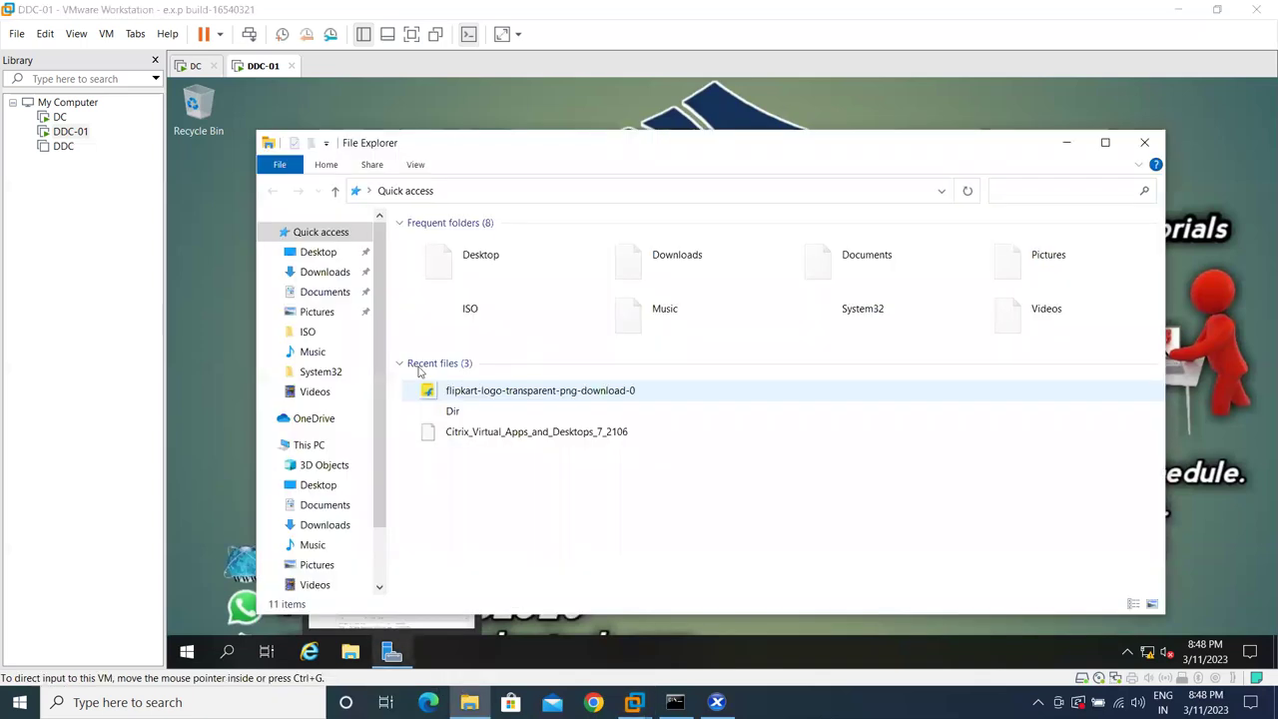
pyautogui.click(307, 331)
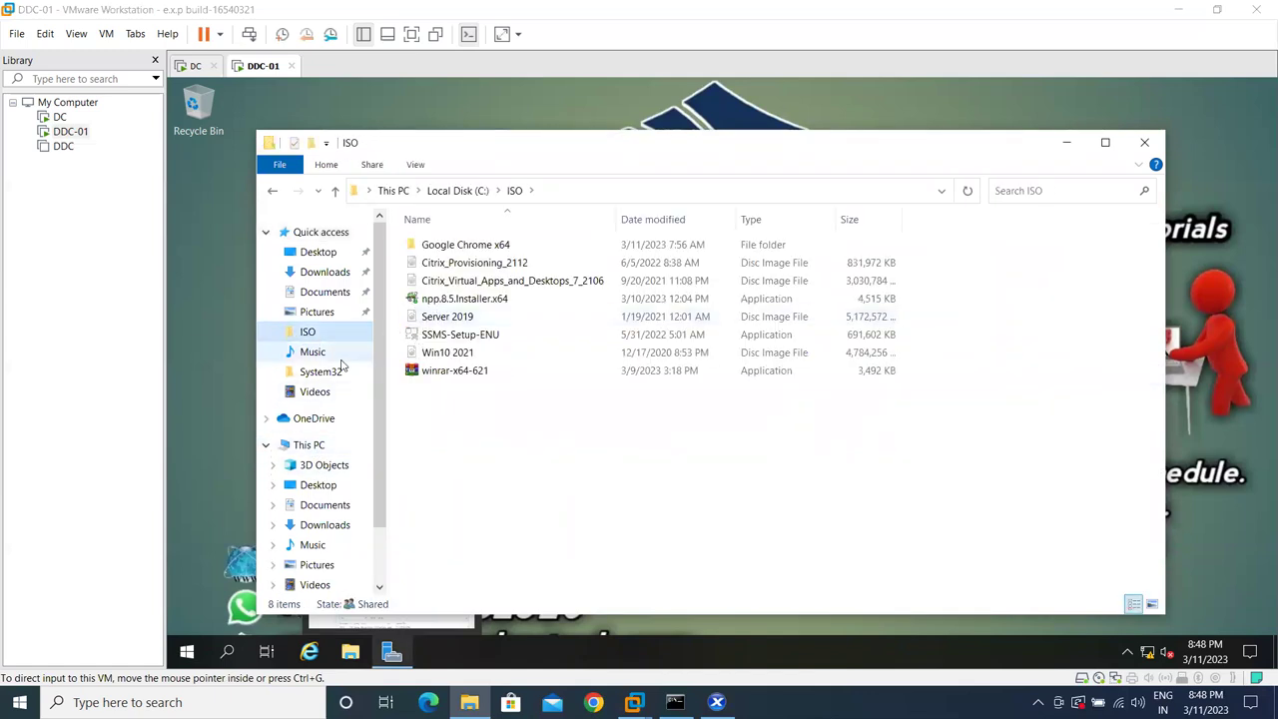
pyautogui.click(320, 447)
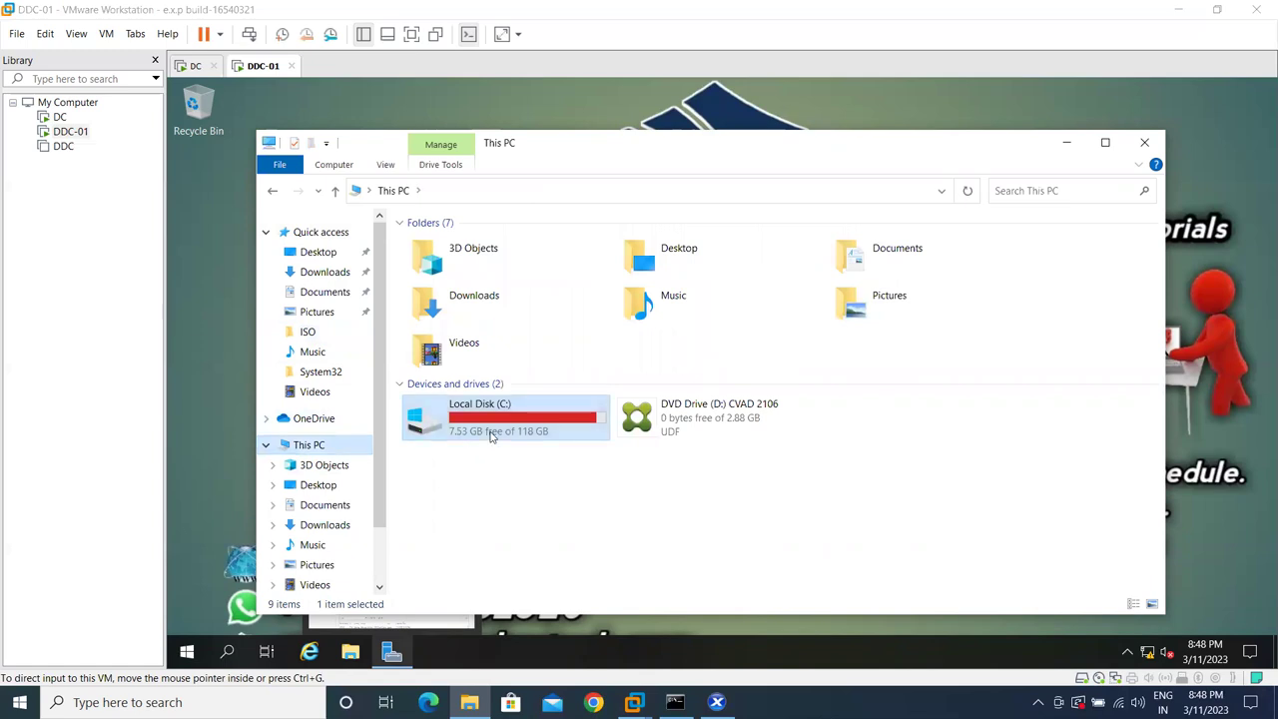
pyautogui.moveTo(533, 436)
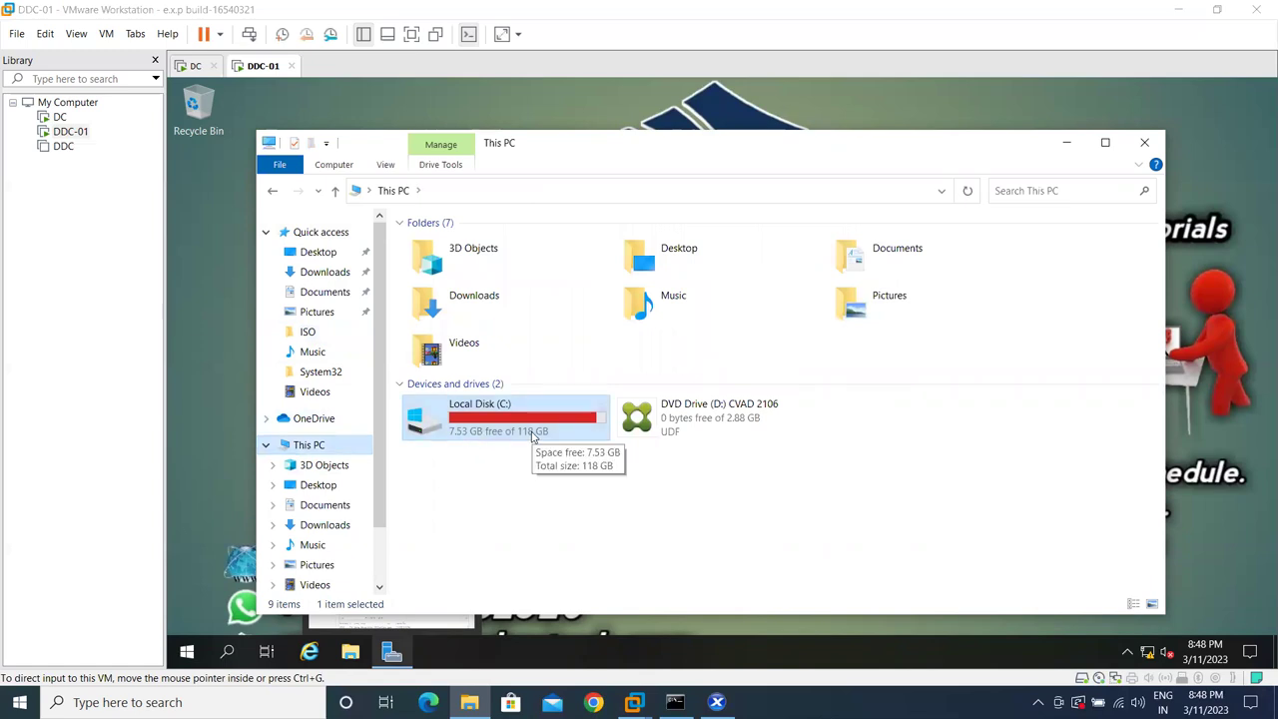
pyautogui.doubleClick(533, 436)
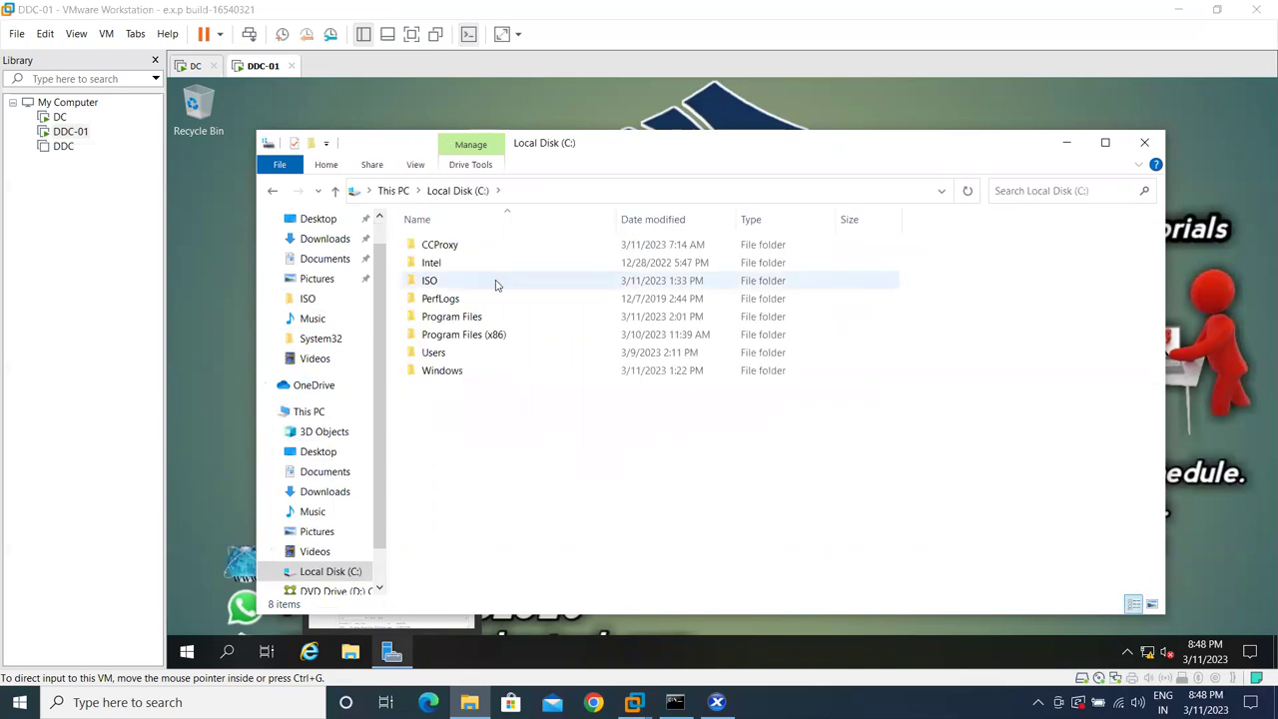
pyautogui.doubleClick(495, 284)
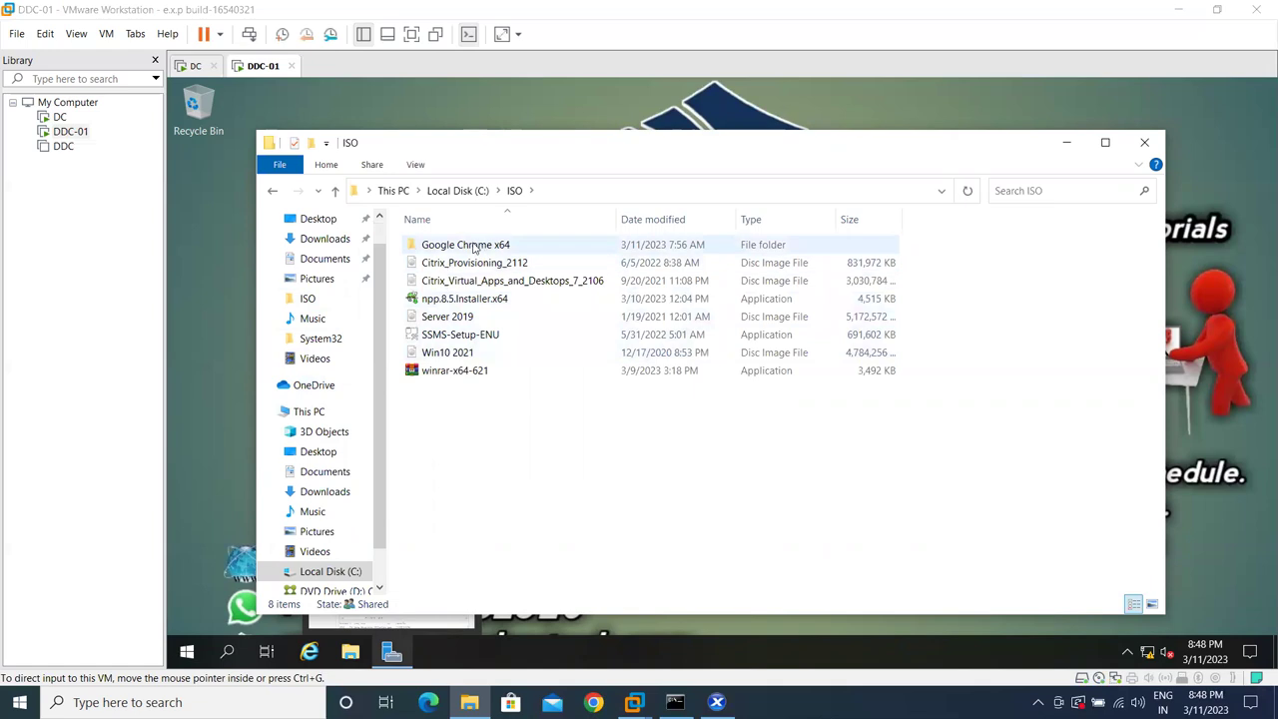
# - Select the Citrix_Virtual_Apps_and_Desktops_7_2106 image in C:\ISO and widen the Name column
pyautogui.click(457, 190)
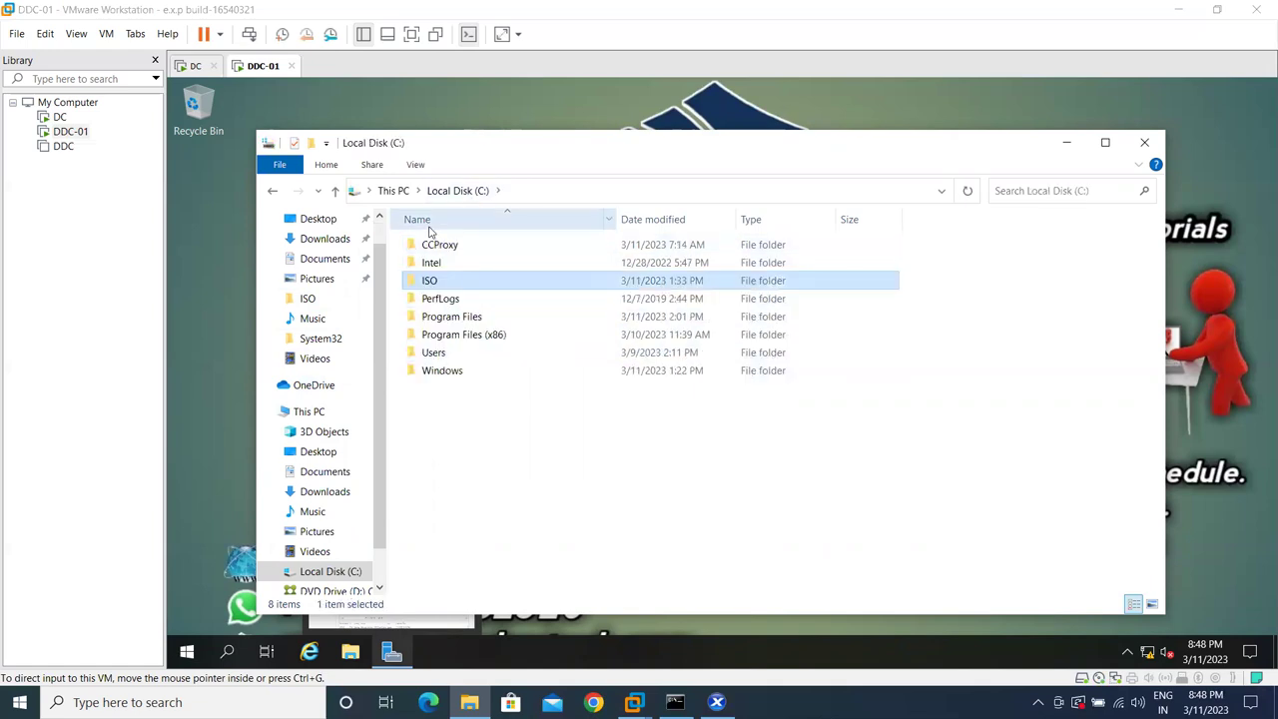
pyautogui.click(397, 195)
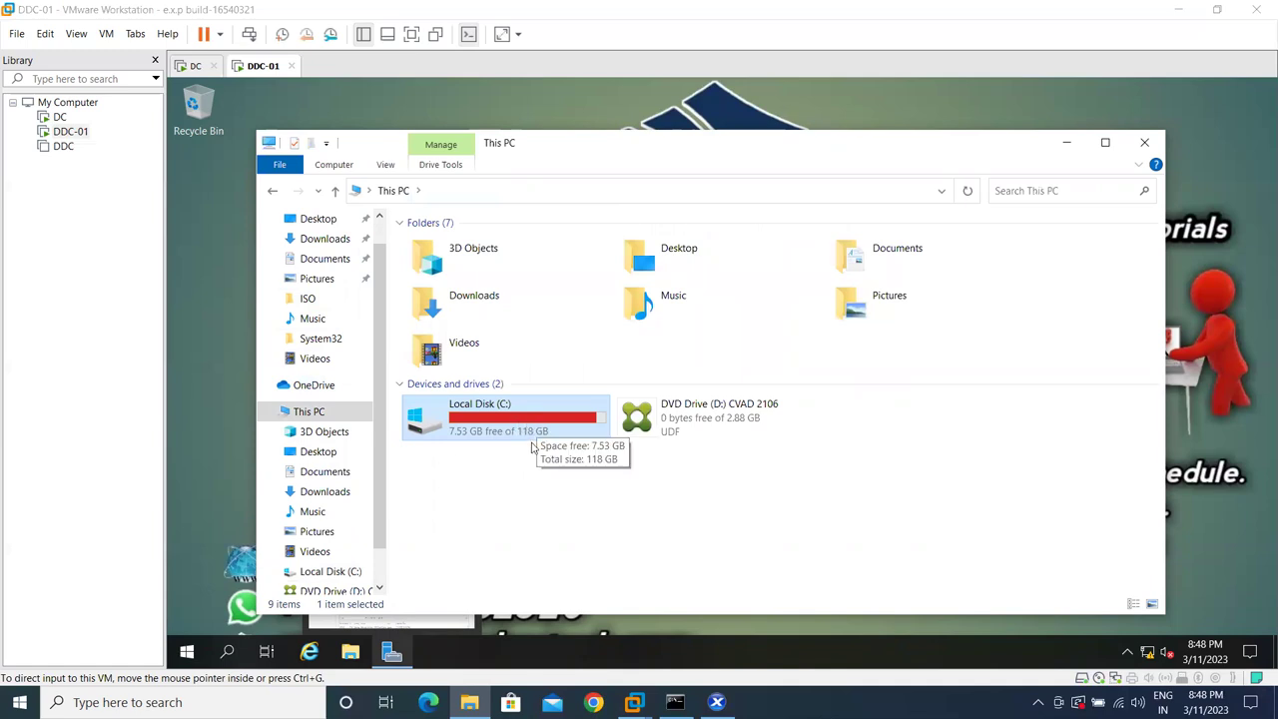
pyautogui.doubleClick(471, 419)
pyautogui.doubleClick(444, 282)
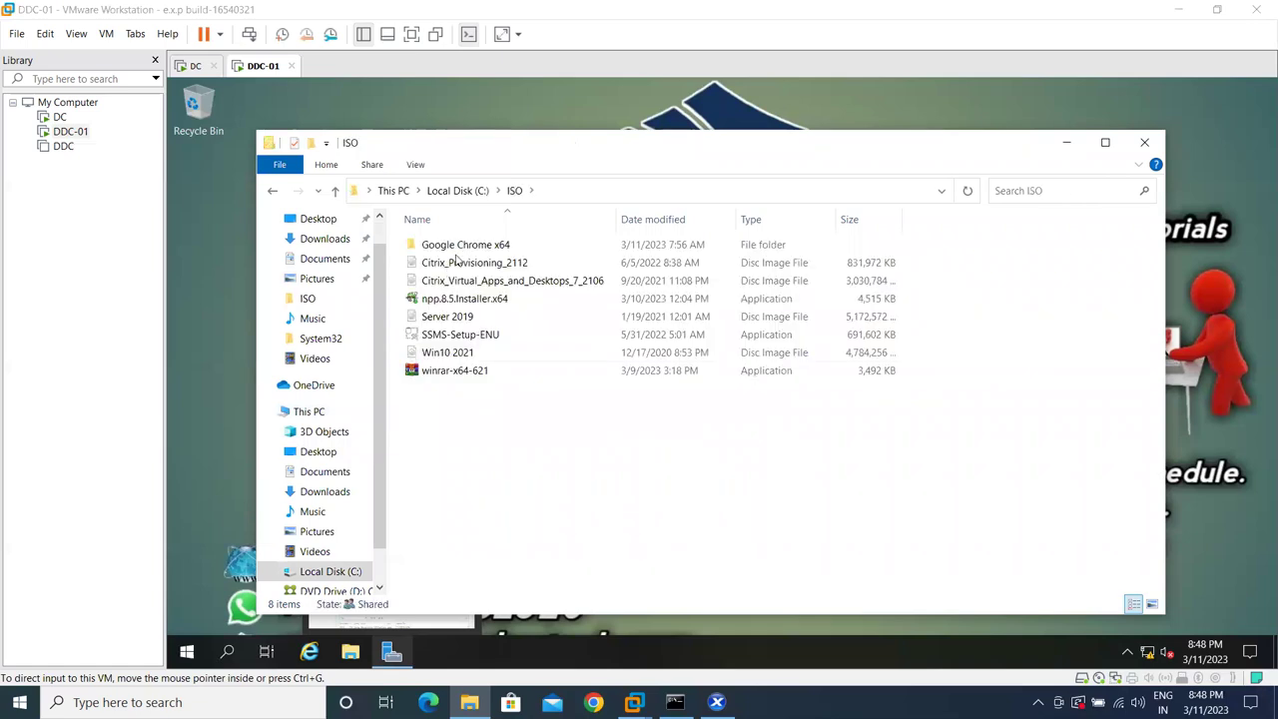
pyautogui.click(517, 282)
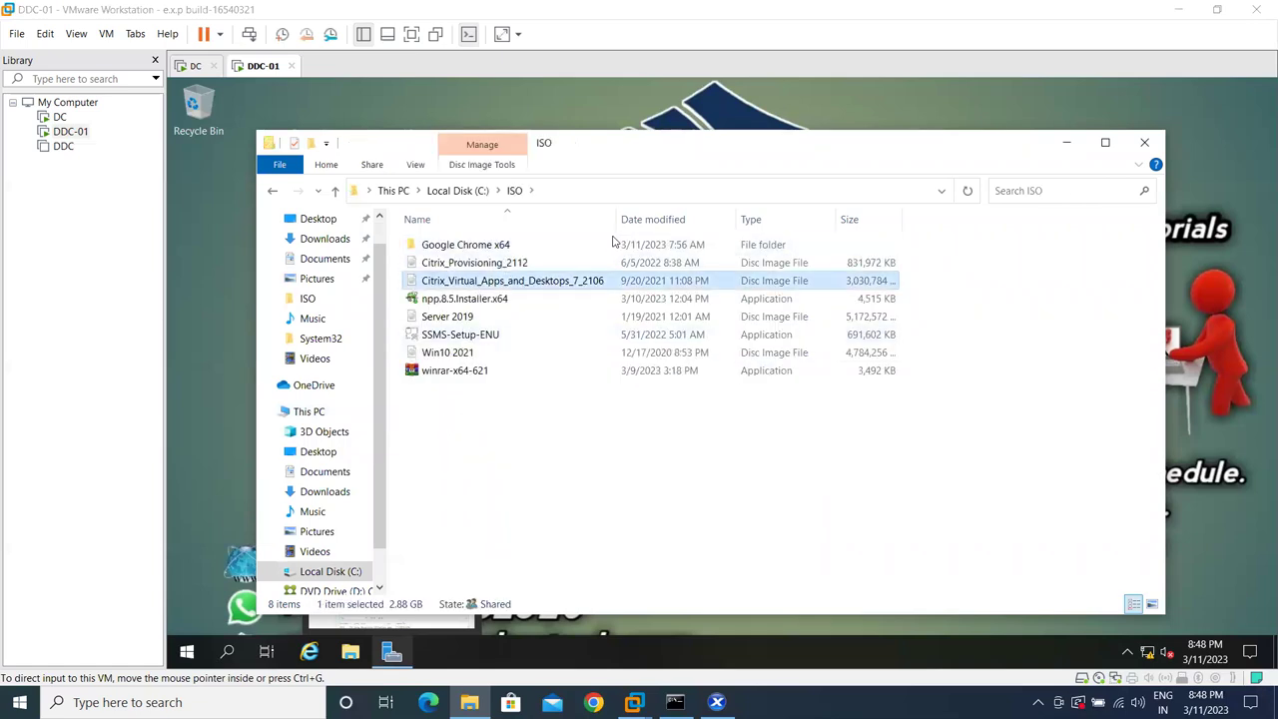
pyautogui.moveTo(616, 218); pyautogui.dragTo(786, 219)
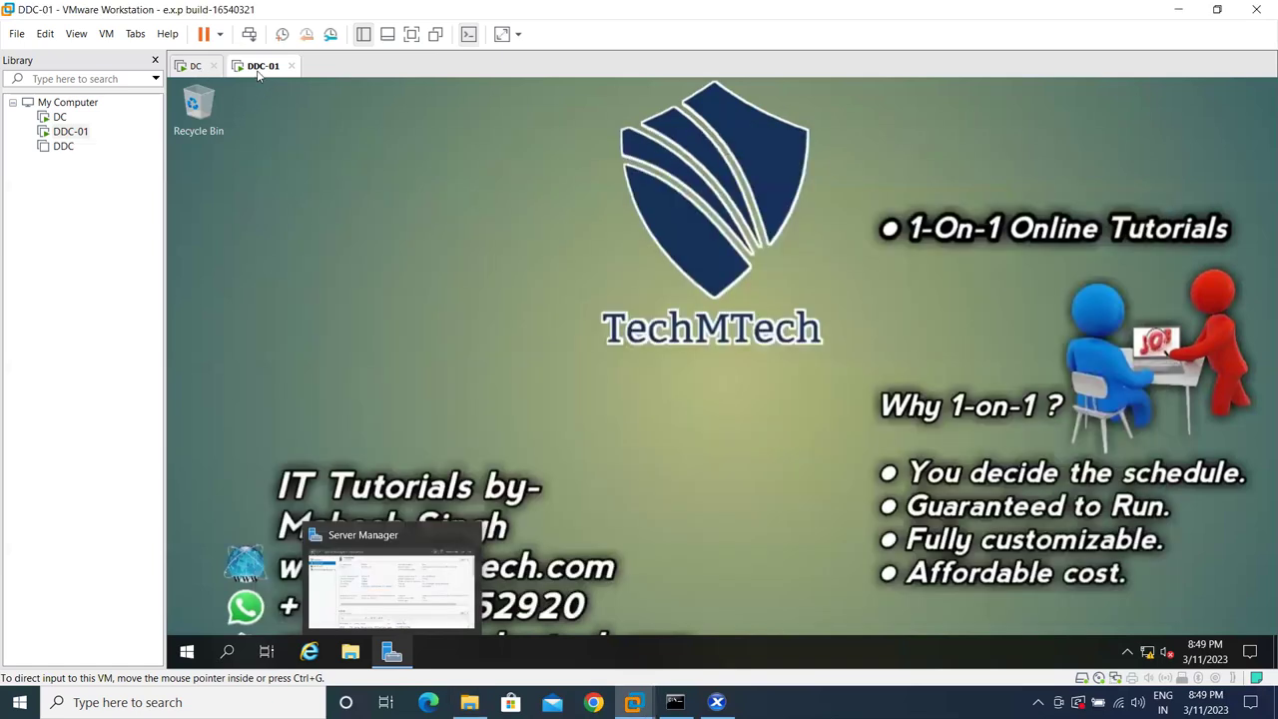
# - Mount Citrix_Virtual_Apps_and_Desktops_7_2106.iso from C:\ISO in DDC-01's CD/DVD (SATA) drive
pyautogui.rightClick(255, 73)
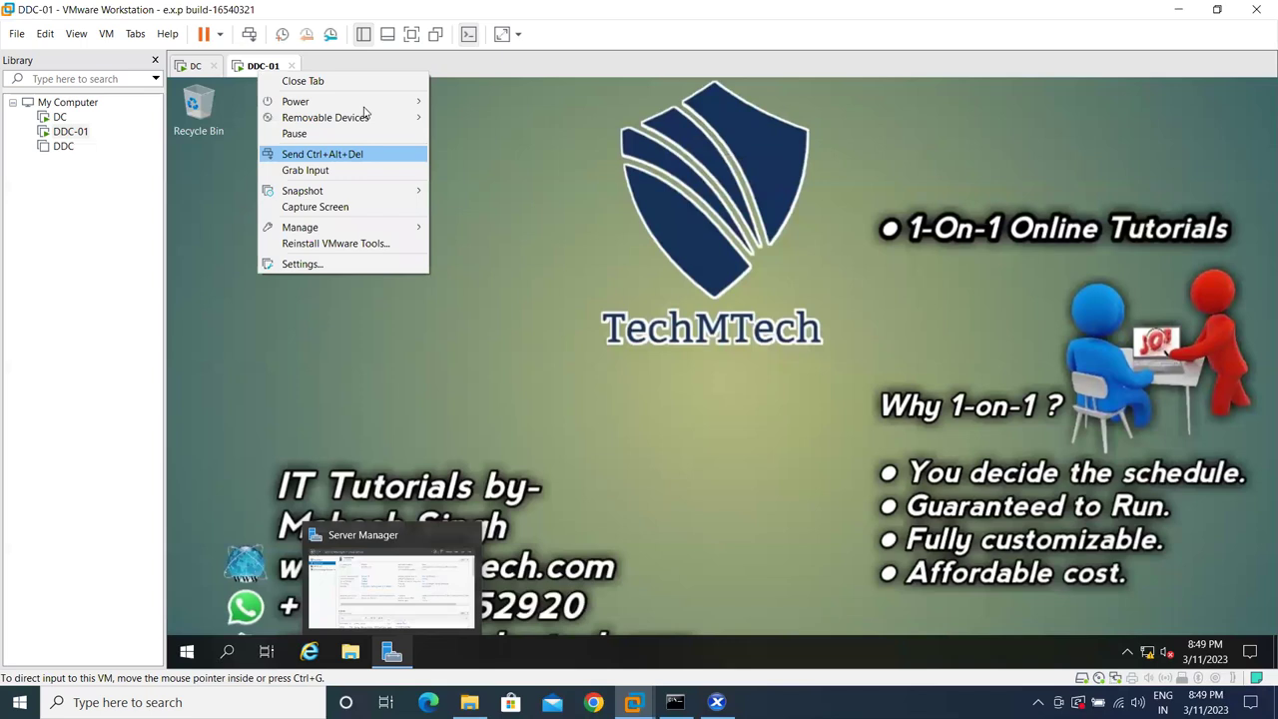
pyautogui.moveTo(382, 117)
pyautogui.moveTo(529, 133)
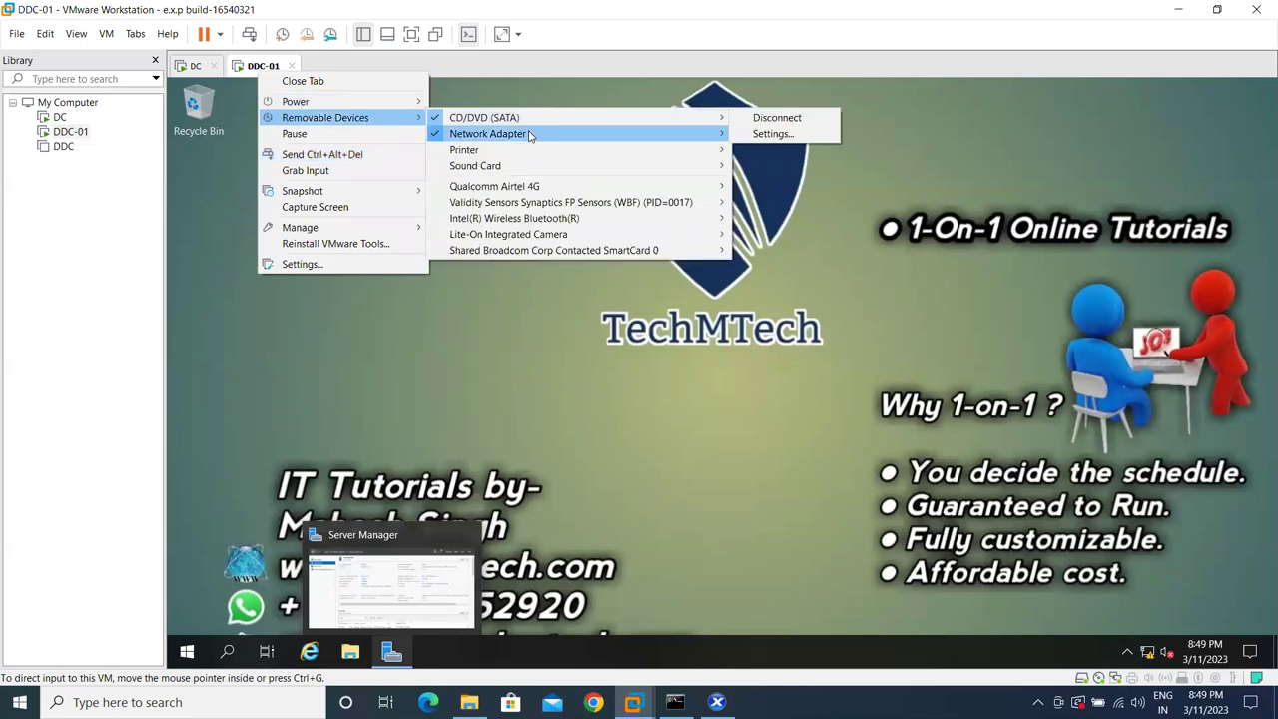
pyautogui.press('Up')
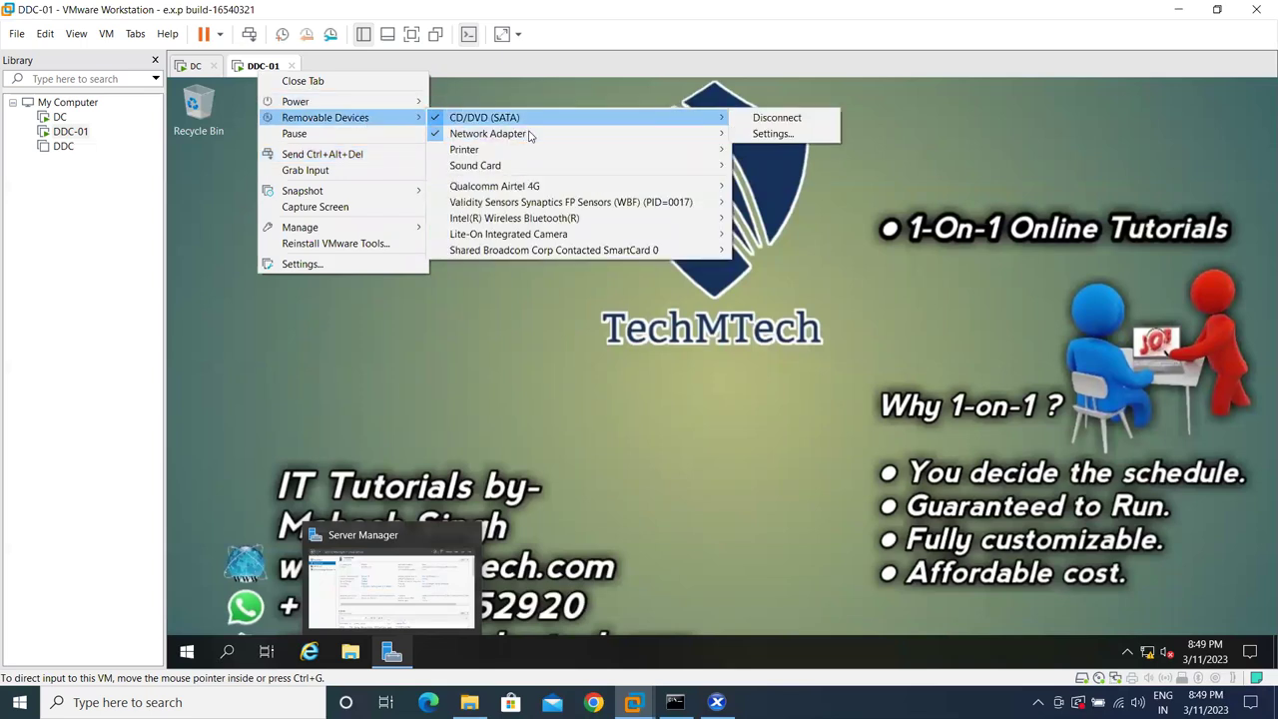
pyautogui.click(734, 283)
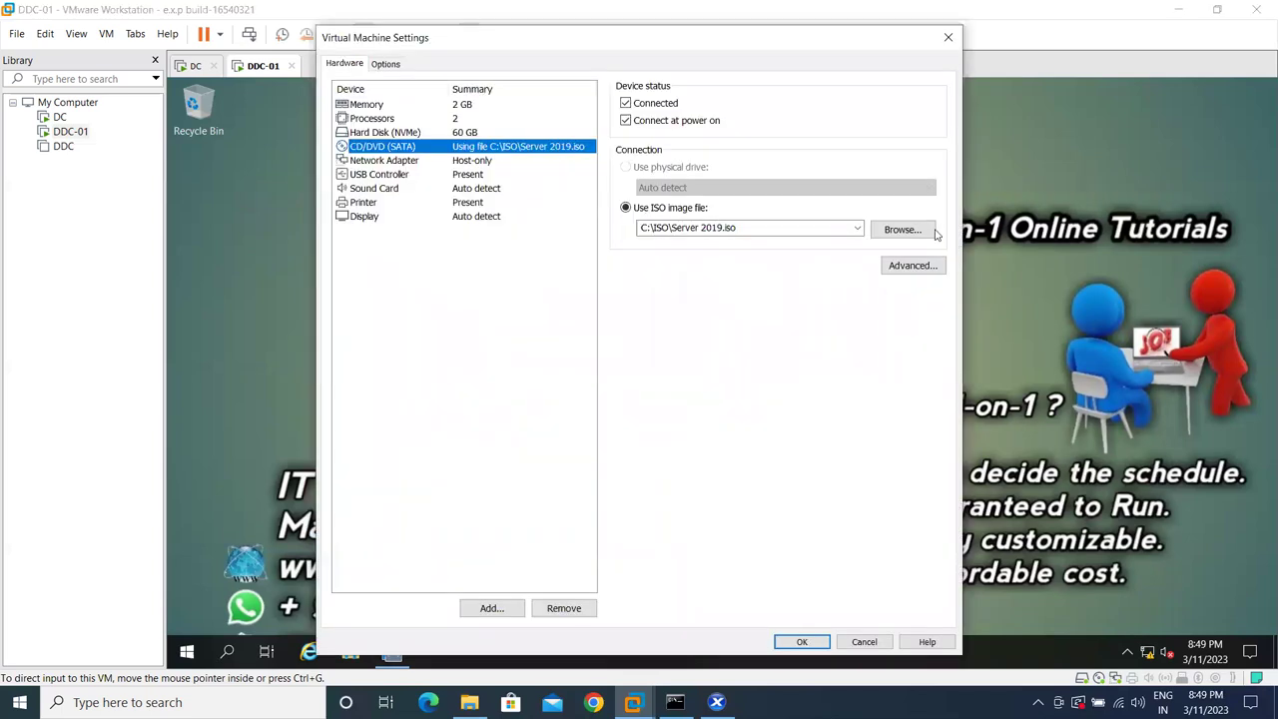
pyautogui.click(934, 231)
pyautogui.click(590, 208)
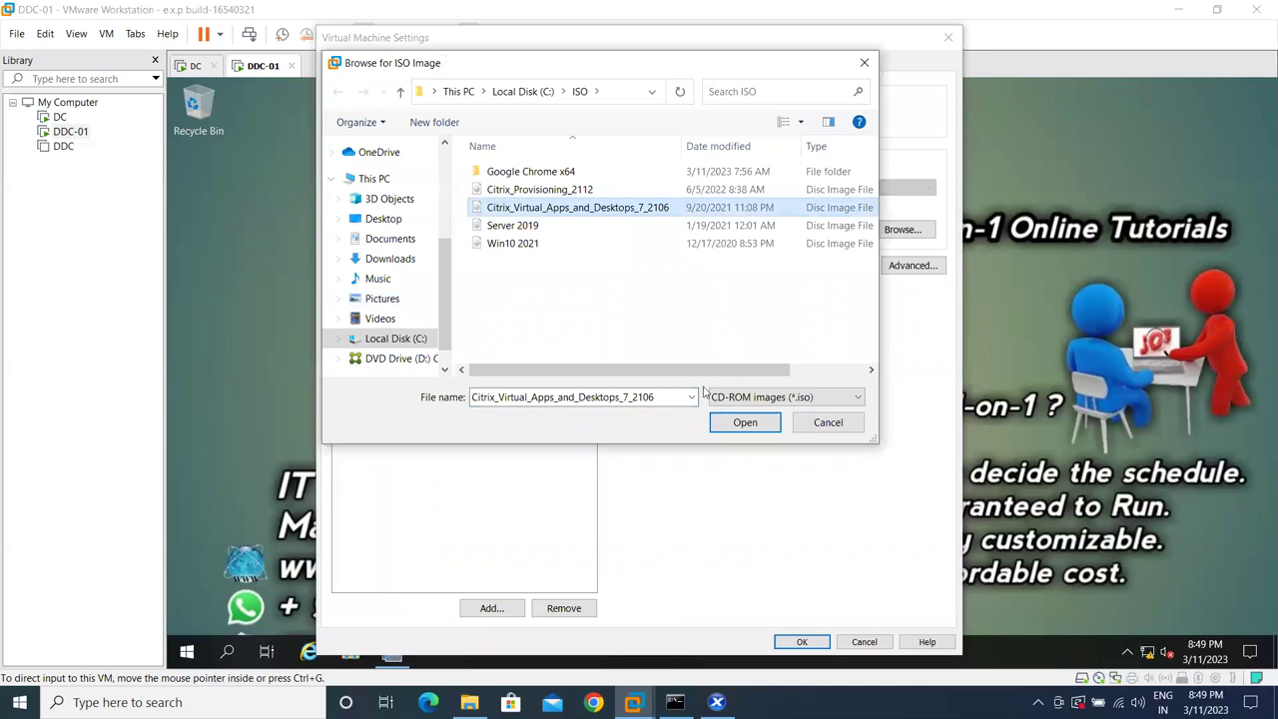
pyautogui.click(742, 422)
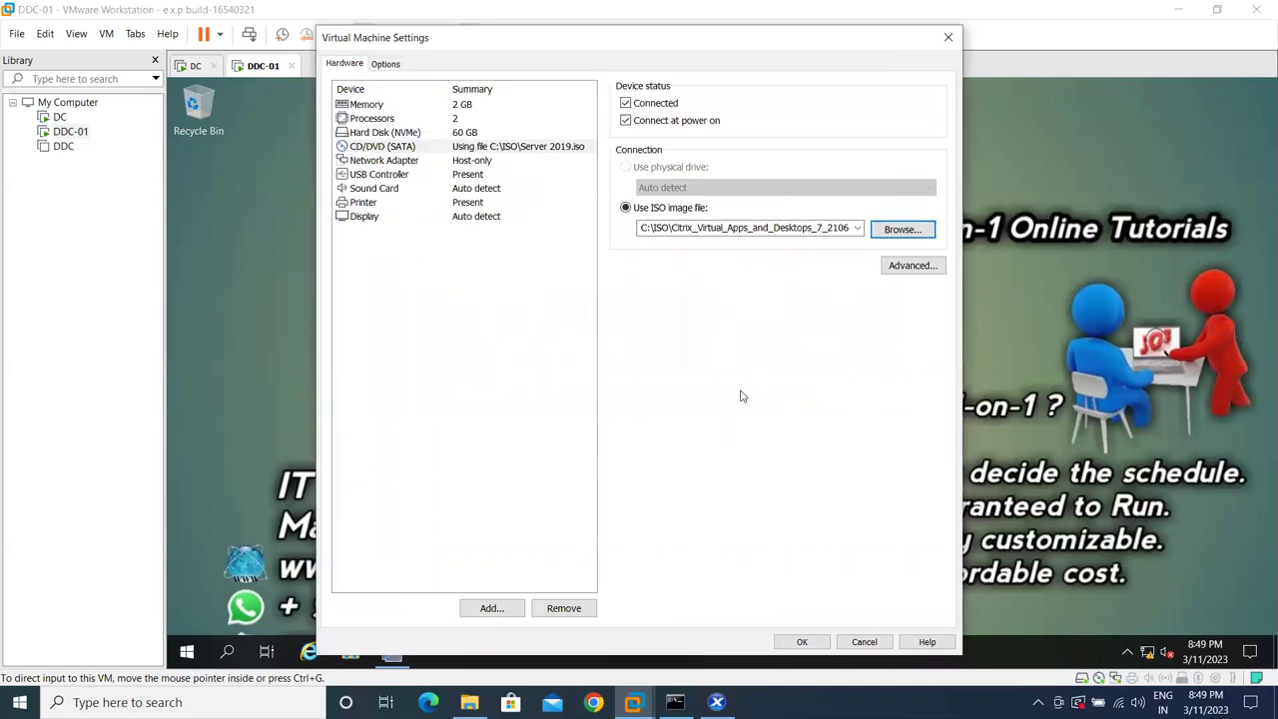
pyautogui.click(802, 642)
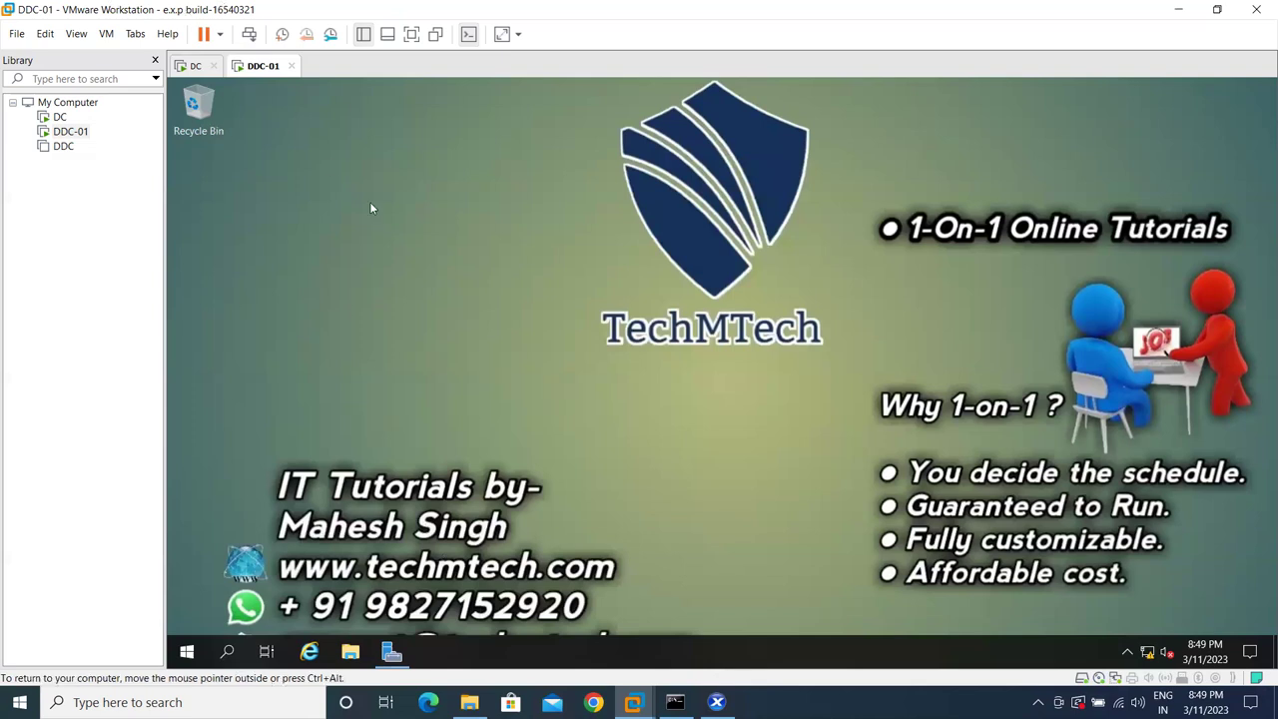
# - Run the Citrix installer from DDC-01's CVAD 2106 DVD drive with administrator approval
pyautogui.click(342, 651)
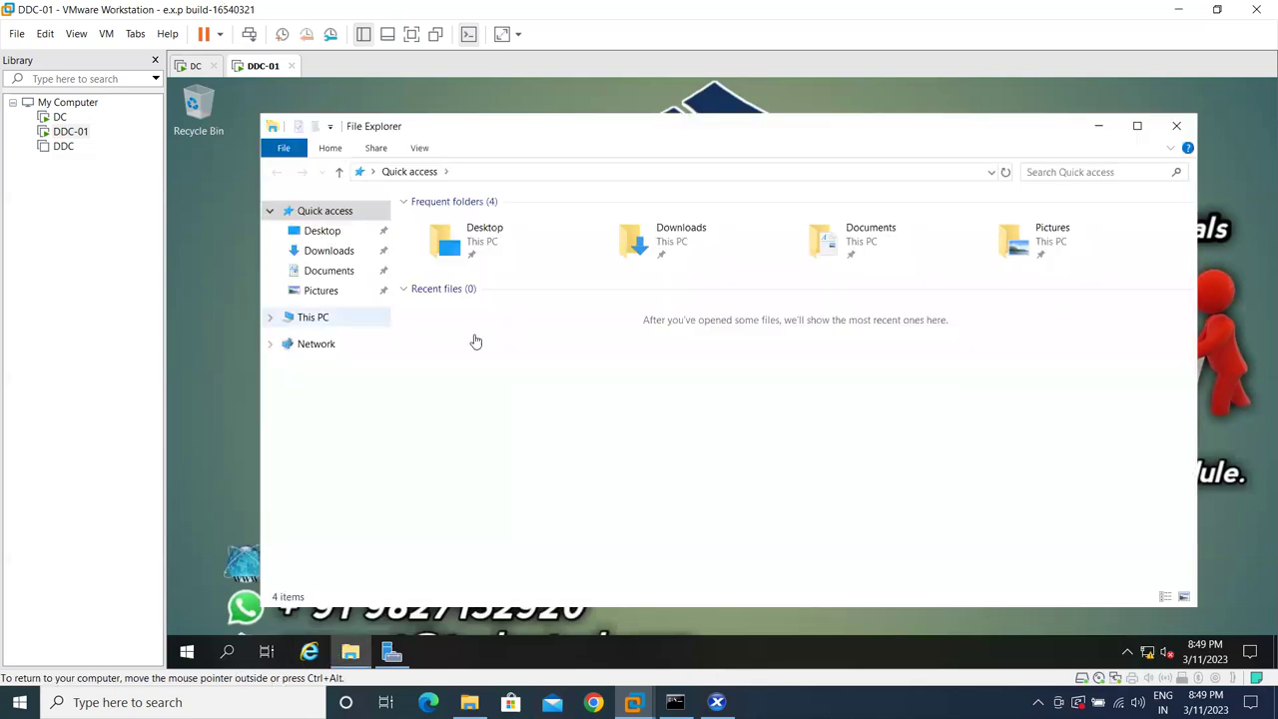
pyautogui.click(312, 316)
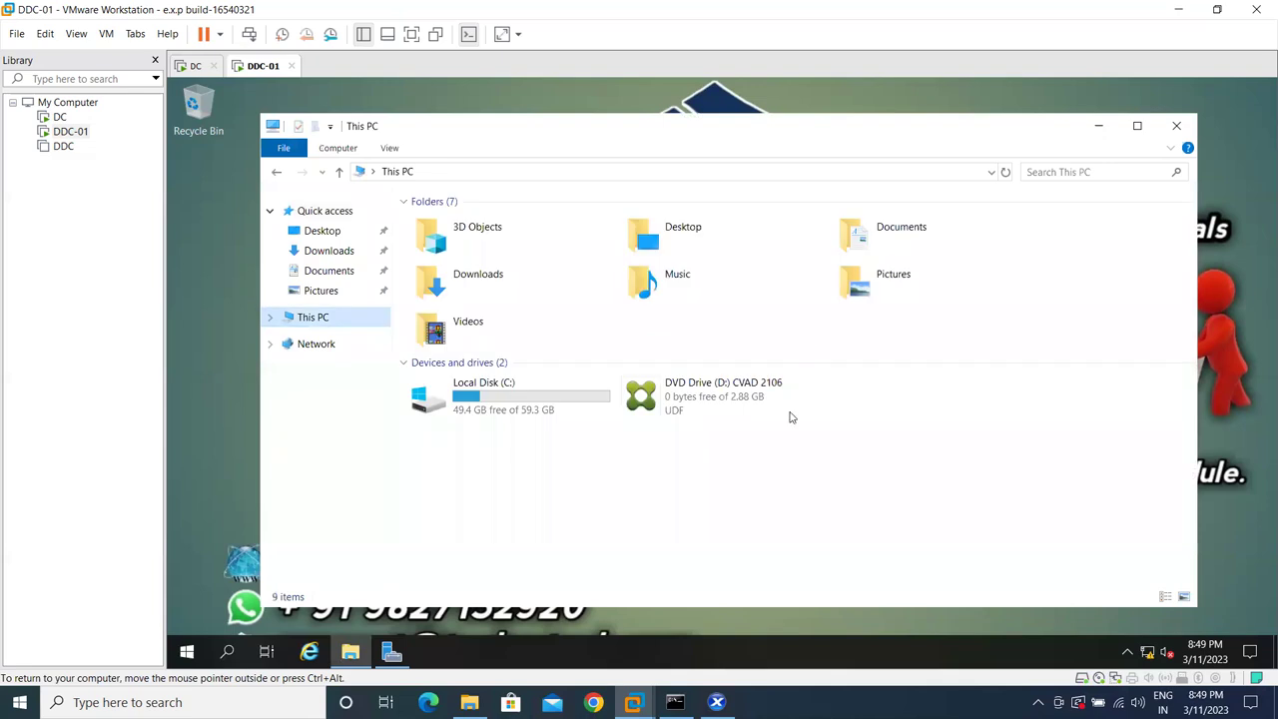
pyautogui.rightClick(719, 399)
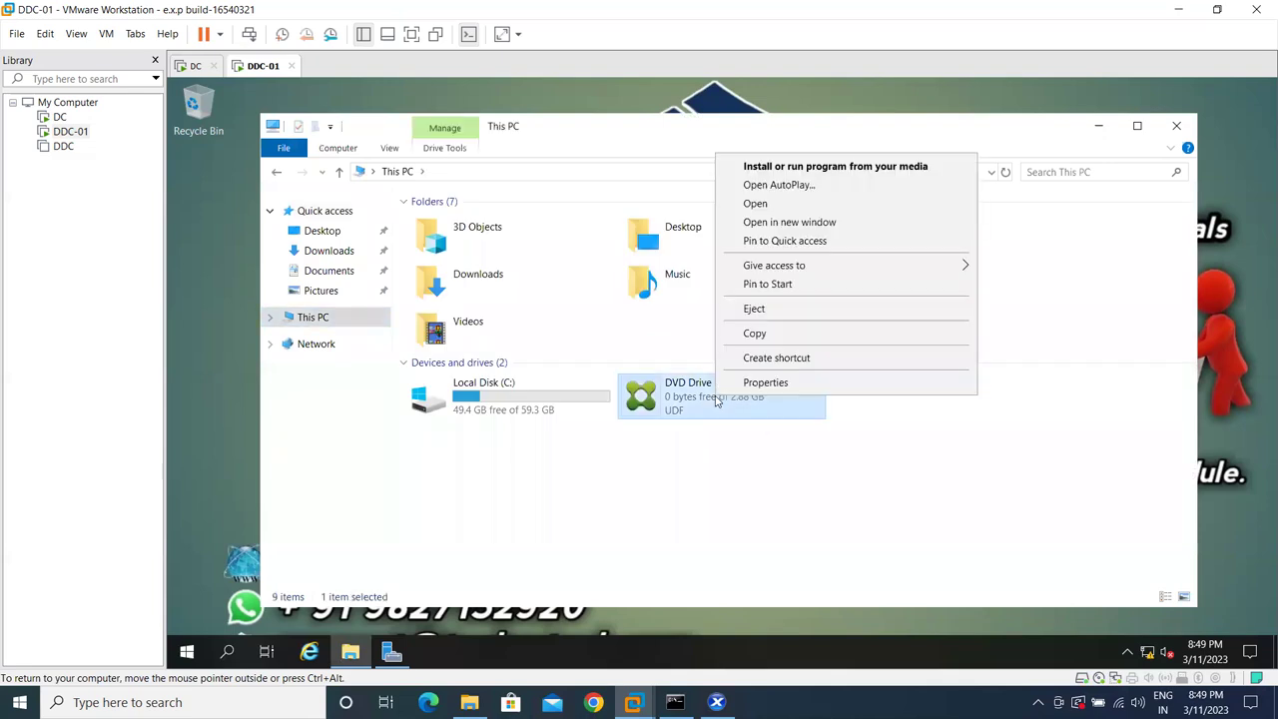
pyautogui.click(871, 166)
pyautogui.click(667, 480)
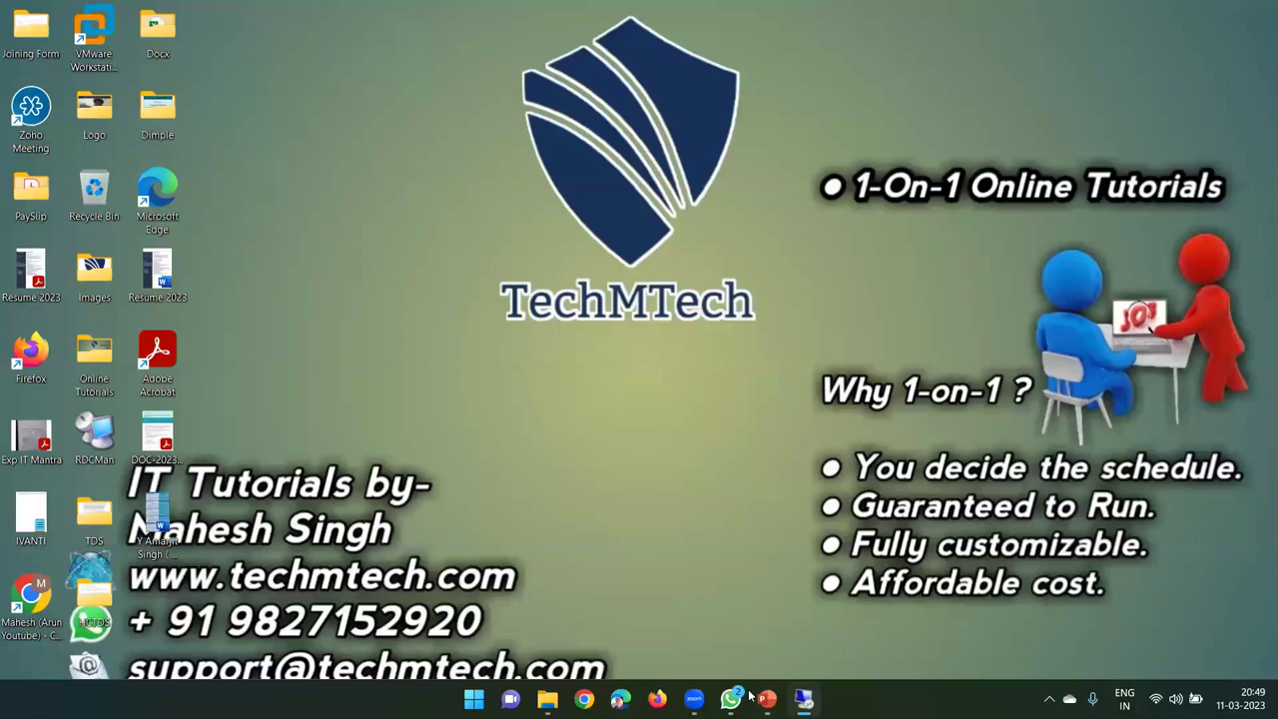
# - Highlight 'Install the Delivery Controllers & Core components' on slide 4 of the Citrix Intro deck, then minimize PowerPoint
pyautogui.click(767, 698)
pyautogui.click(110, 493)
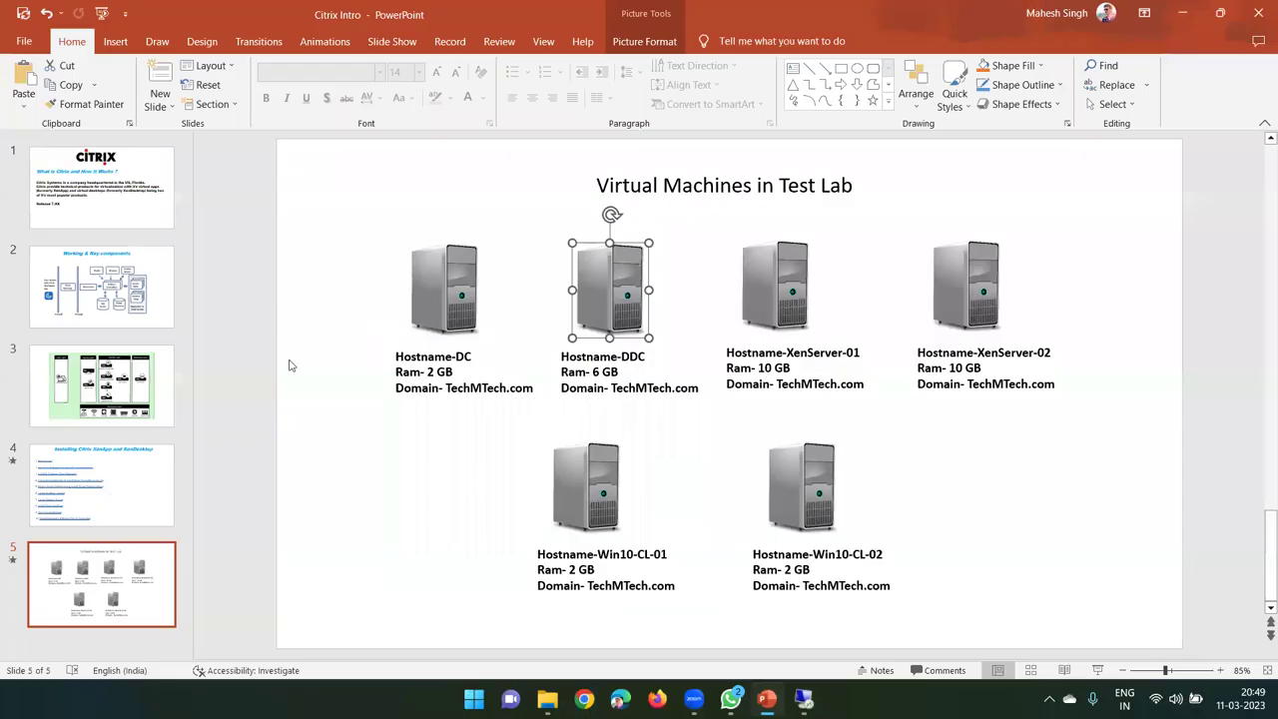
pyautogui.moveTo(693, 283); pyautogui.dragTo(369, 286)
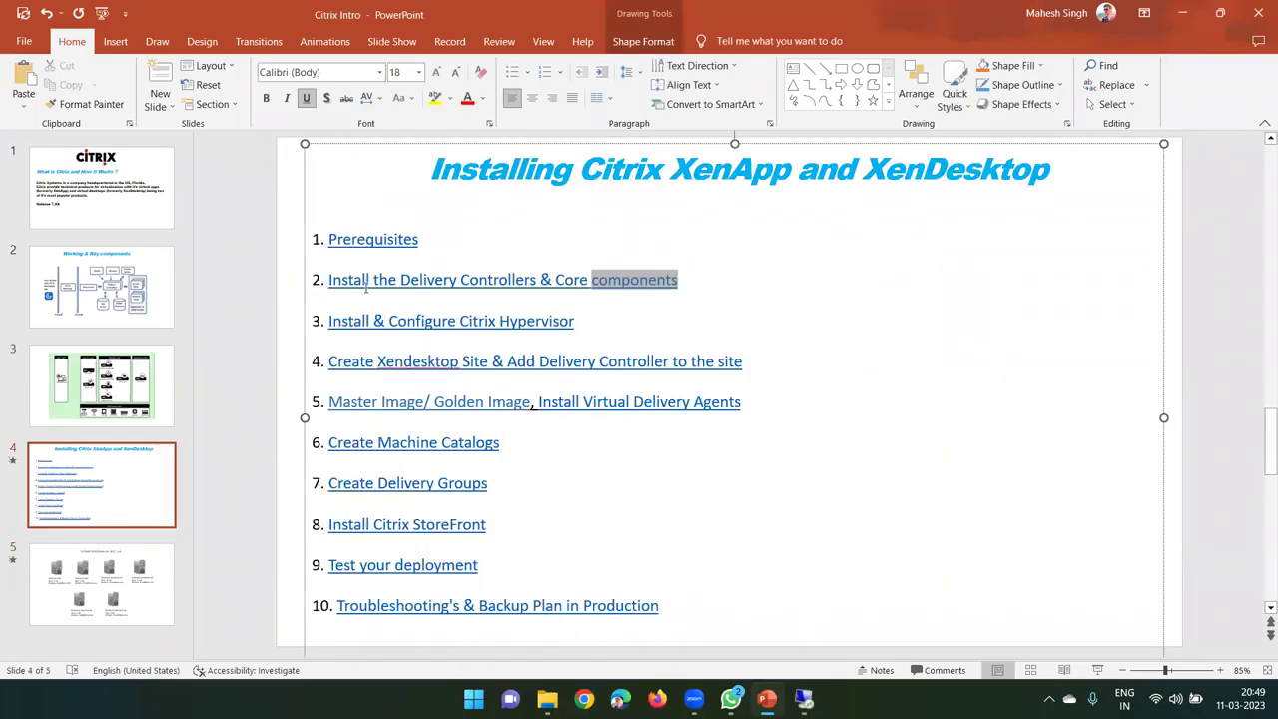
pyautogui.click(1182, 13)
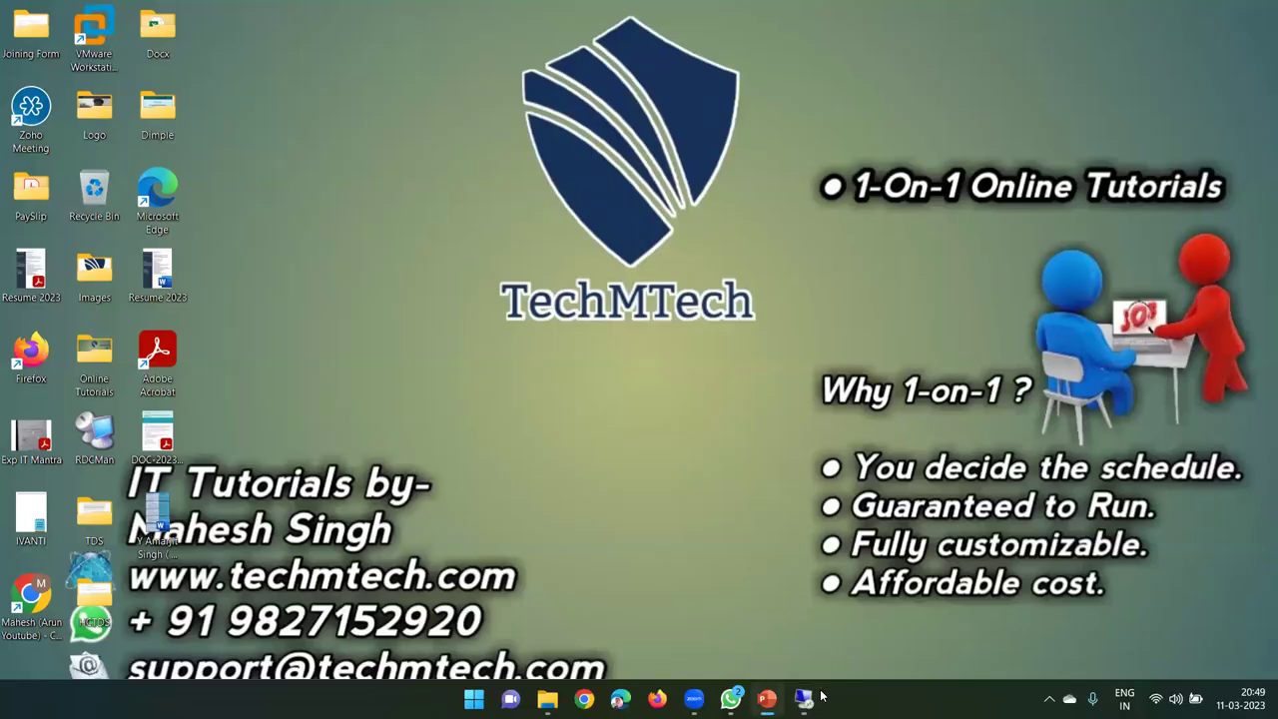
# - Bring the DDC-01 console back to the front to show the Citrix splash screen
pyautogui.click(799, 571)
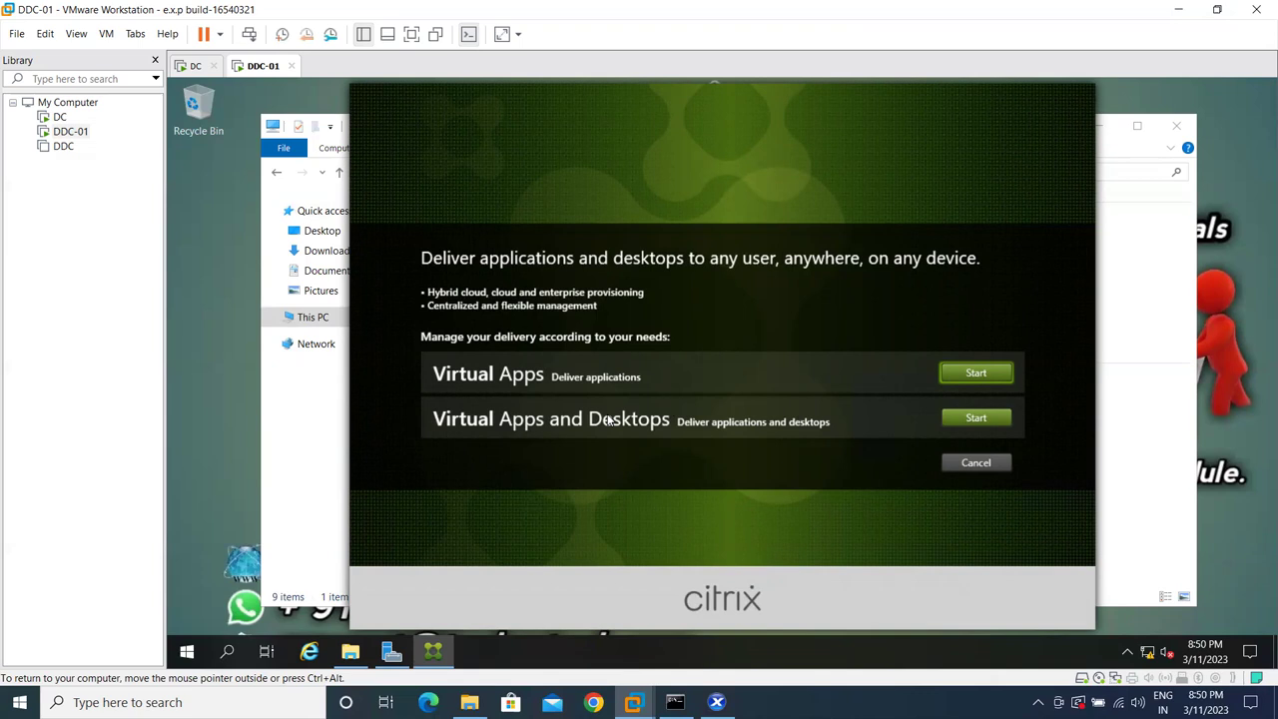
# - Start the Virtual Apps and Desktops product on the Citrix splash screen
pyautogui.click(944, 422)
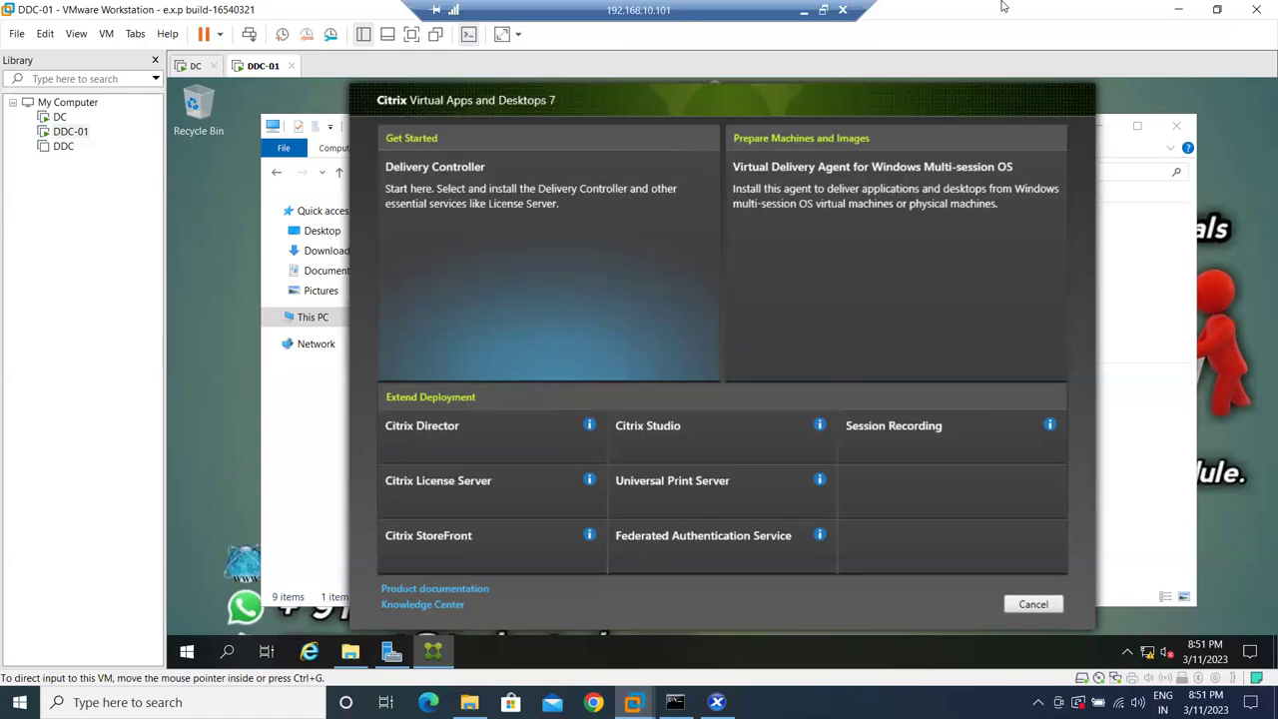
pyautogui.click(820, 10)
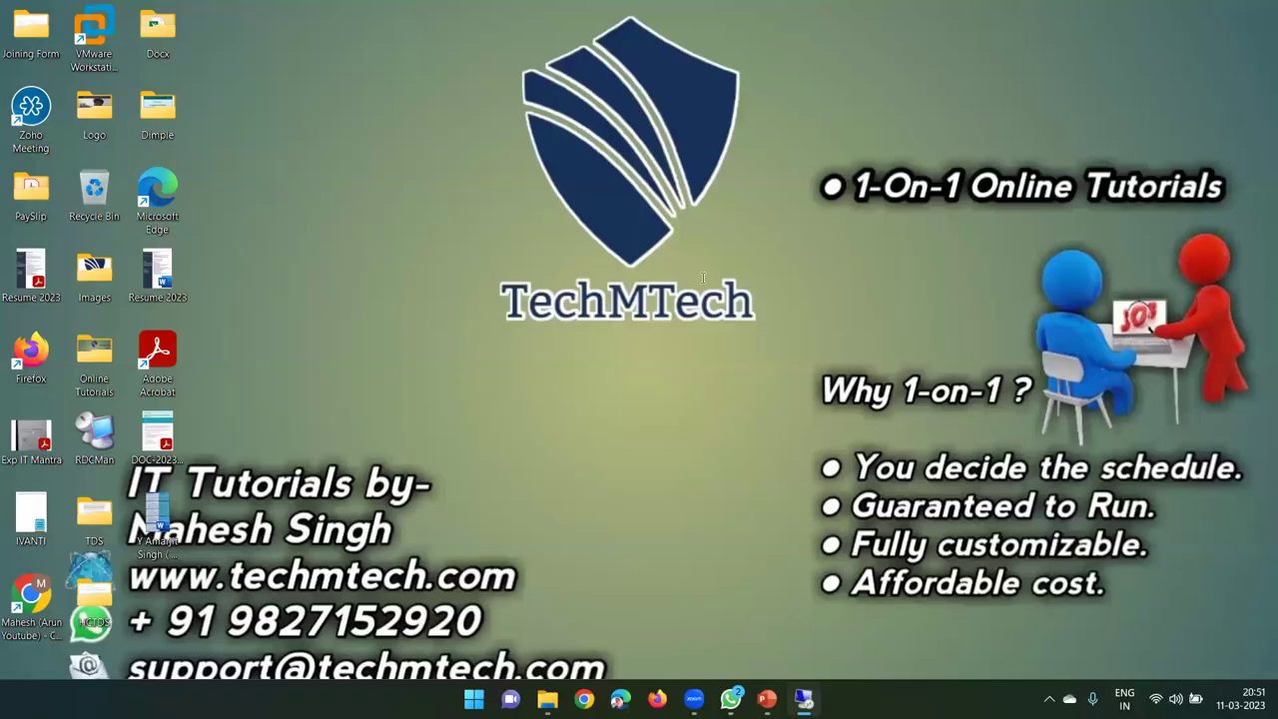
pyautogui.hotkey('alt', 'Tab')
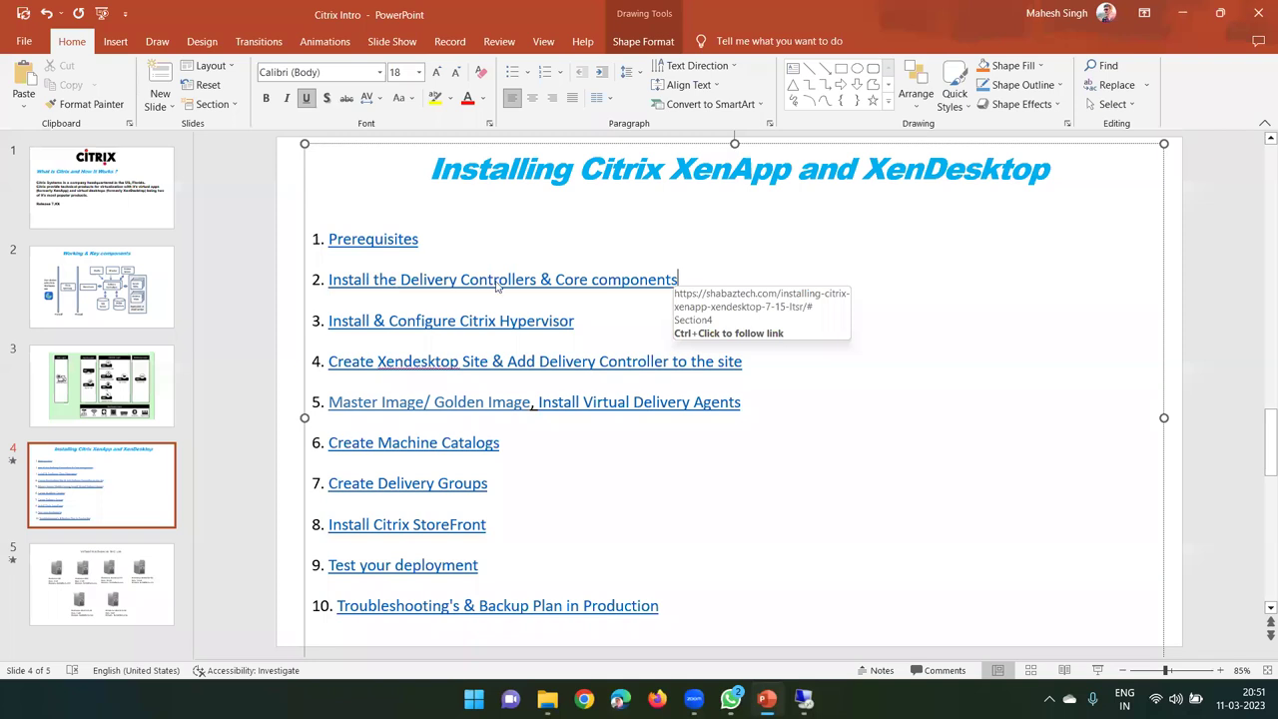
pyautogui.click(805, 697)
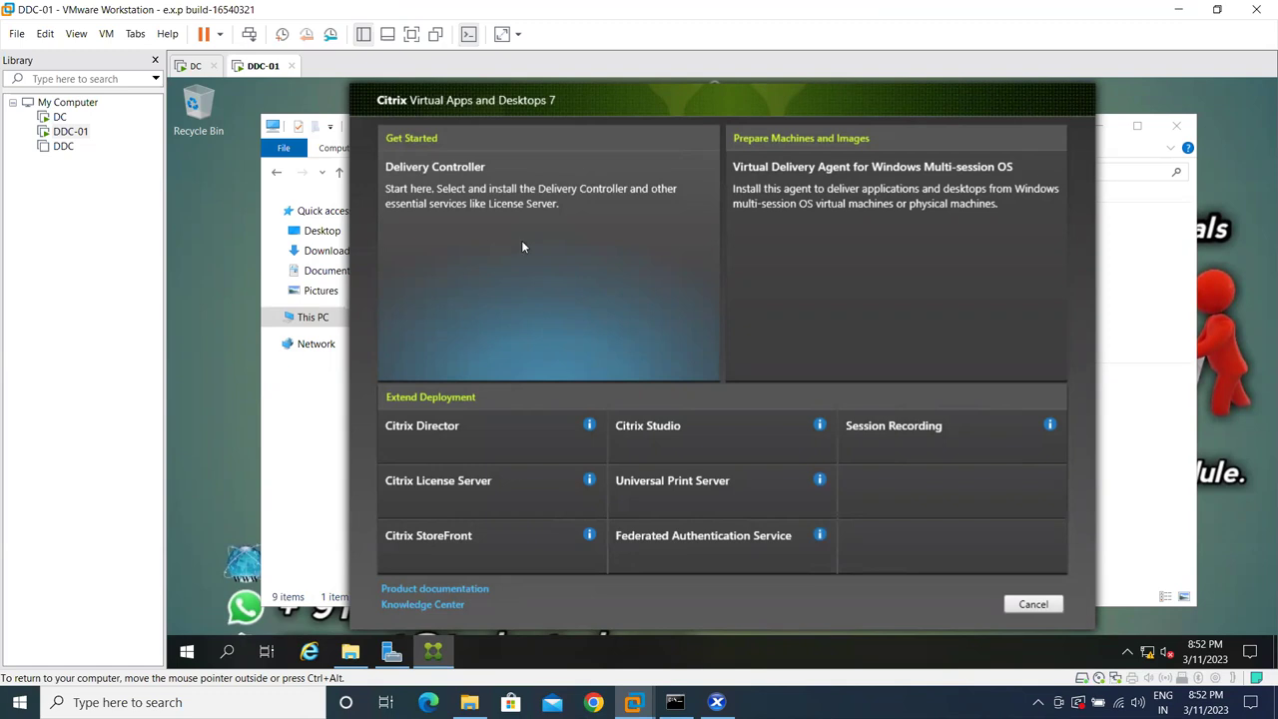
# - Choose the Delivery Controller tile under Get Started to begin its installation
pyautogui.click(522, 243)
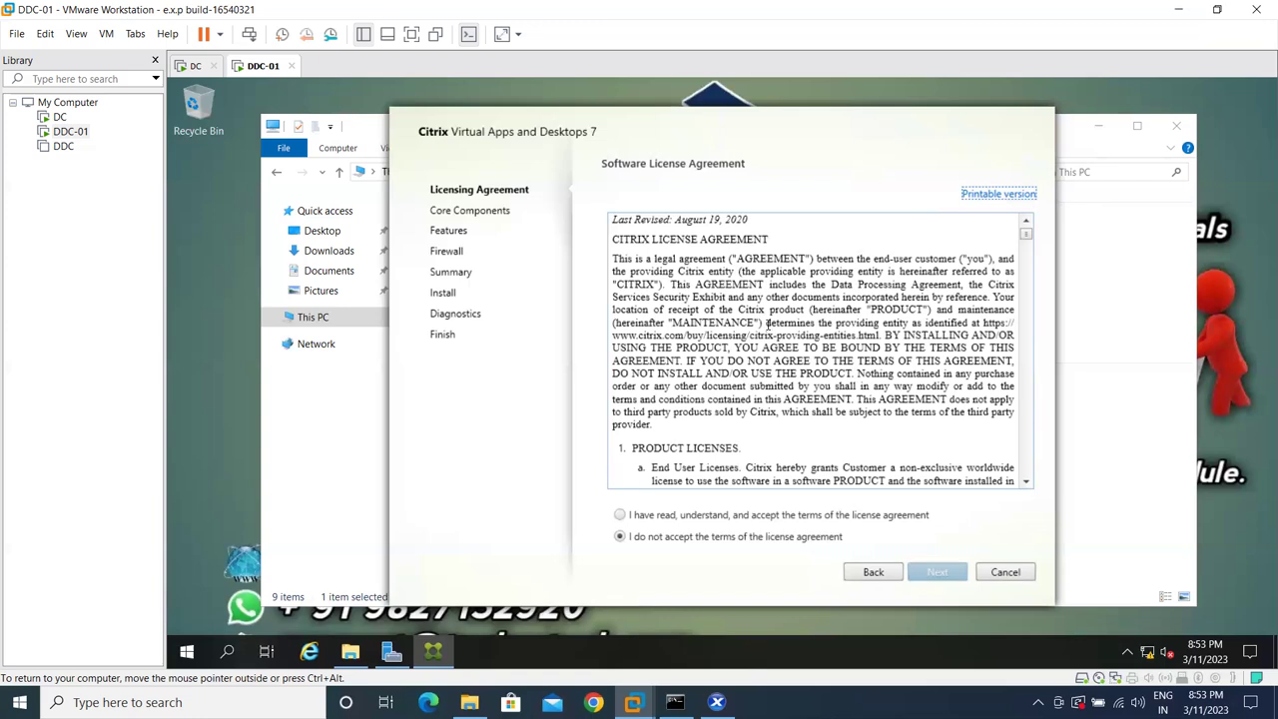
# - Accept the Citrix software license agreement and continue to the Core Components page
pyautogui.scroll(-5, 766, 326)
pyautogui.scroll(-5, 625, 517)
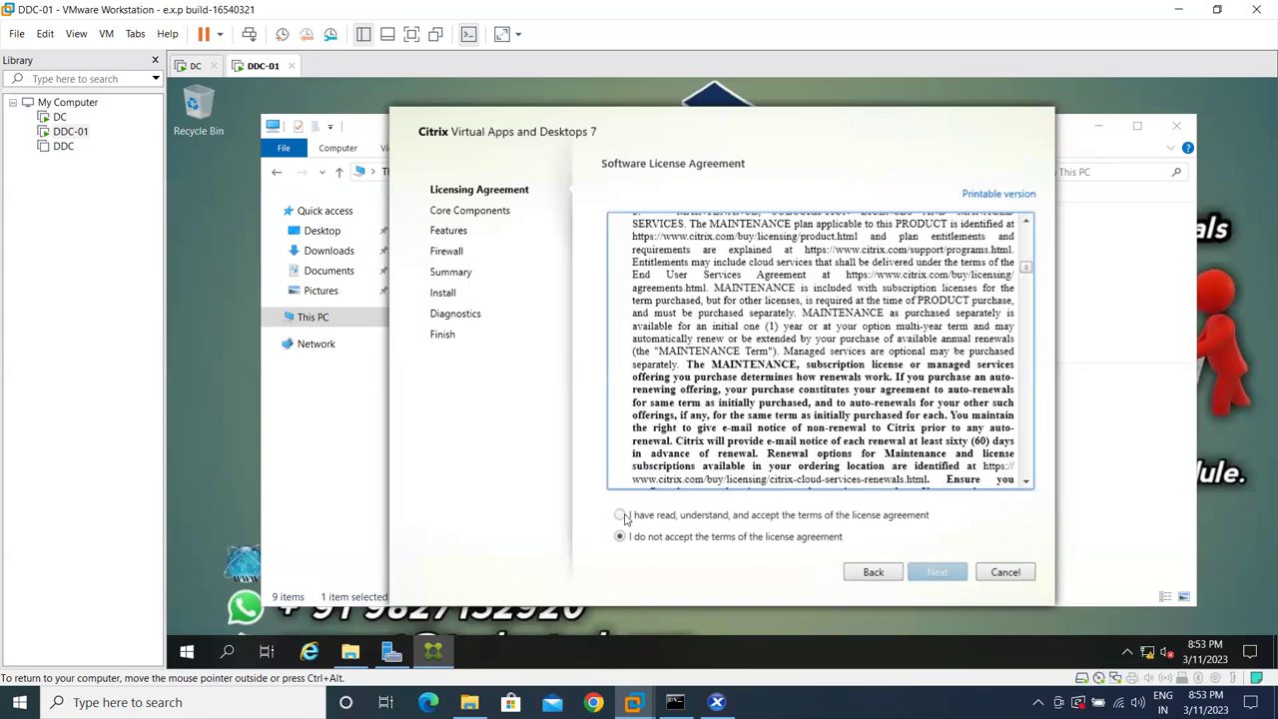
pyautogui.click(899, 514)
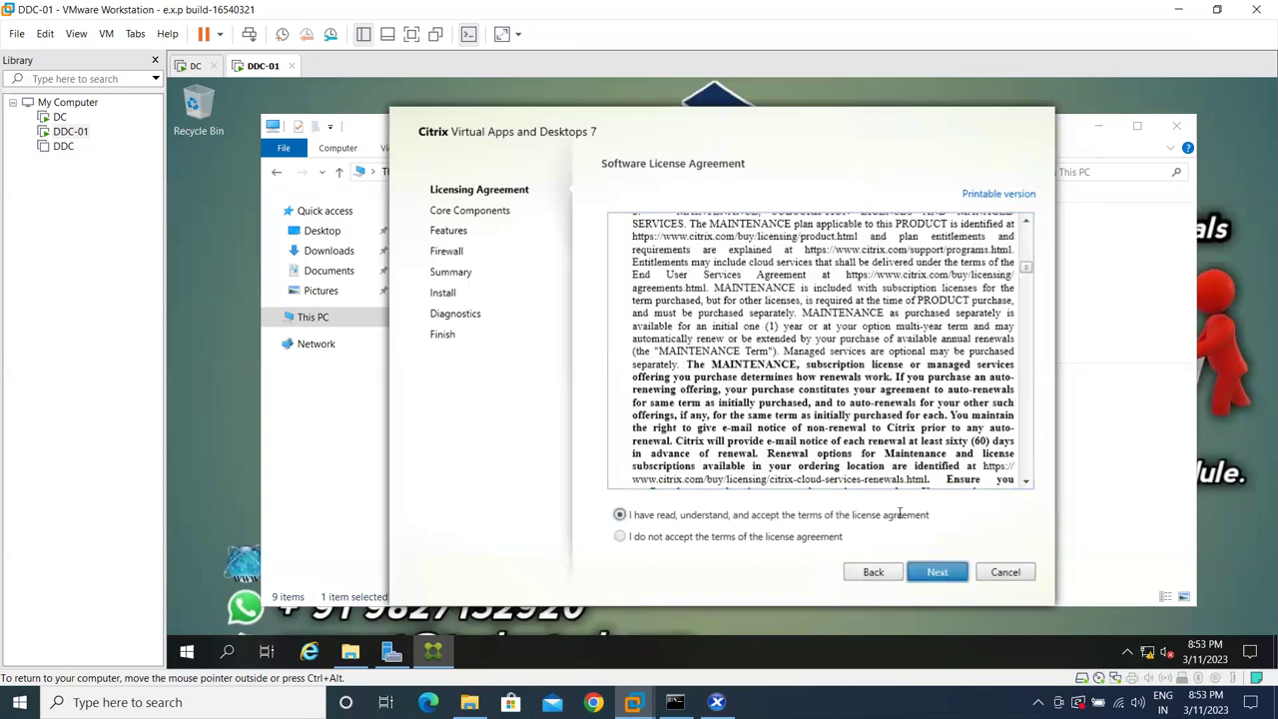
pyautogui.click(937, 571)
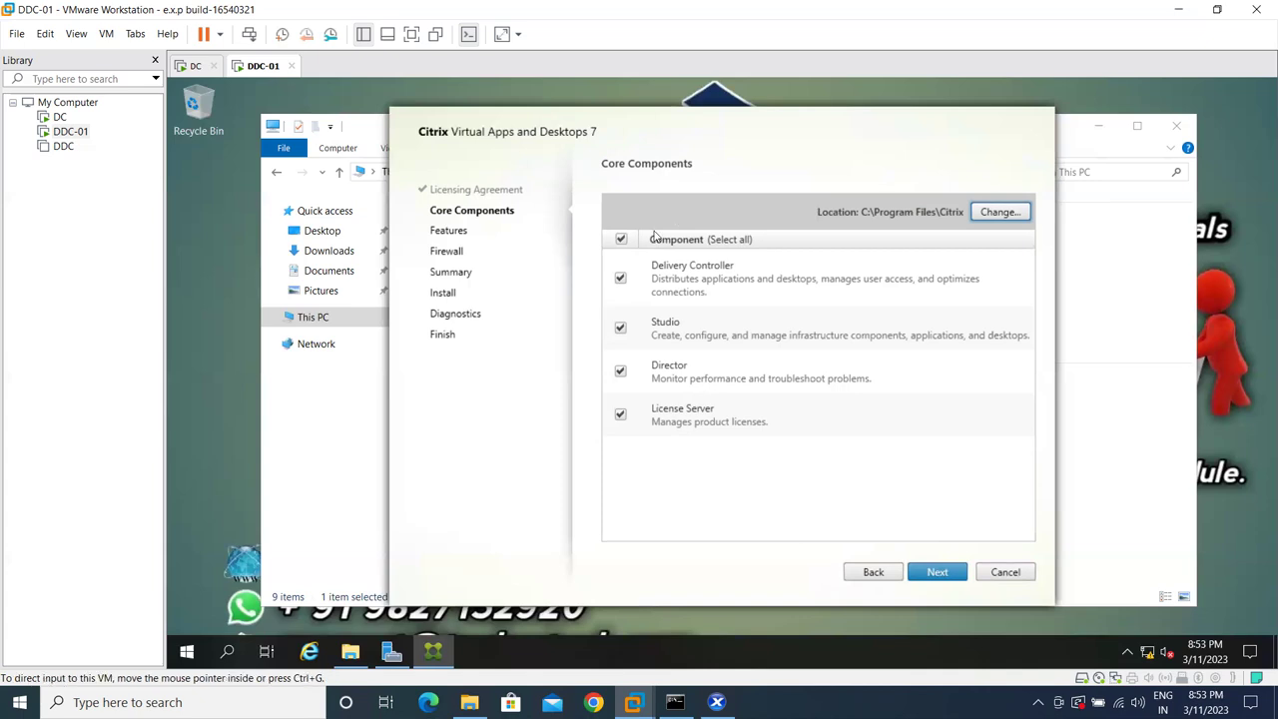
pyautogui.moveTo(589, 7)
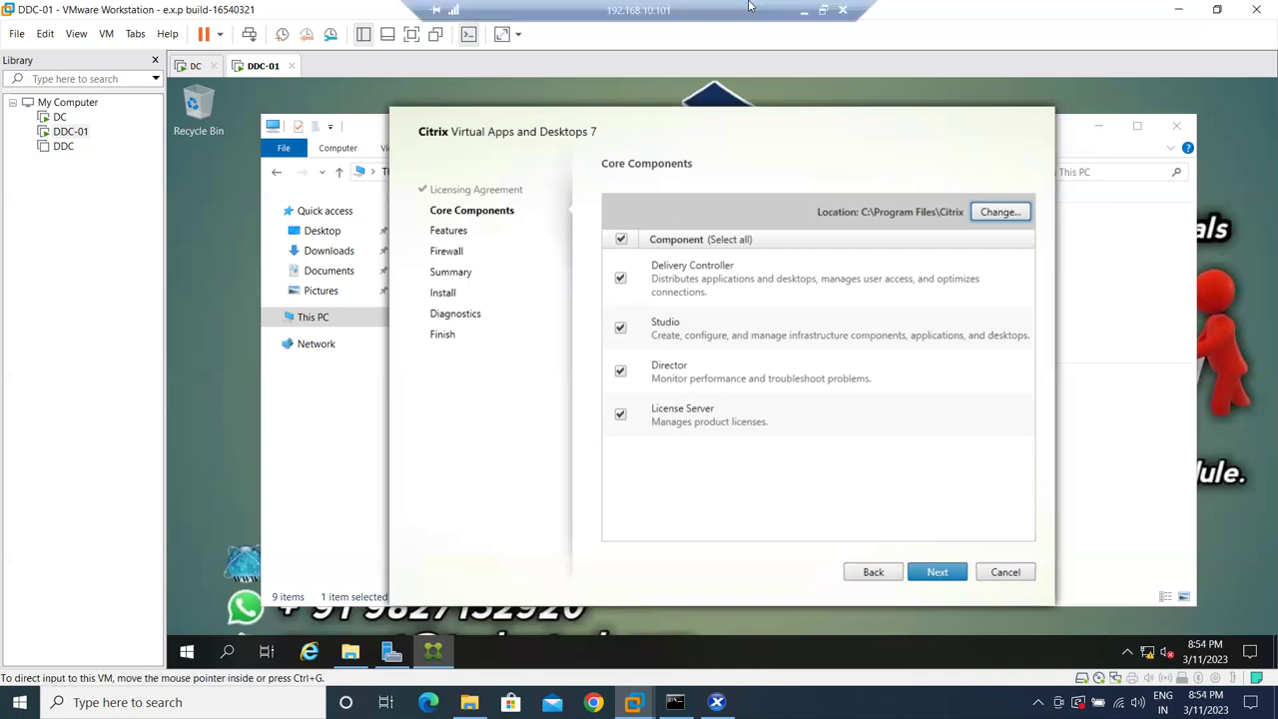
pyautogui.click(805, 13)
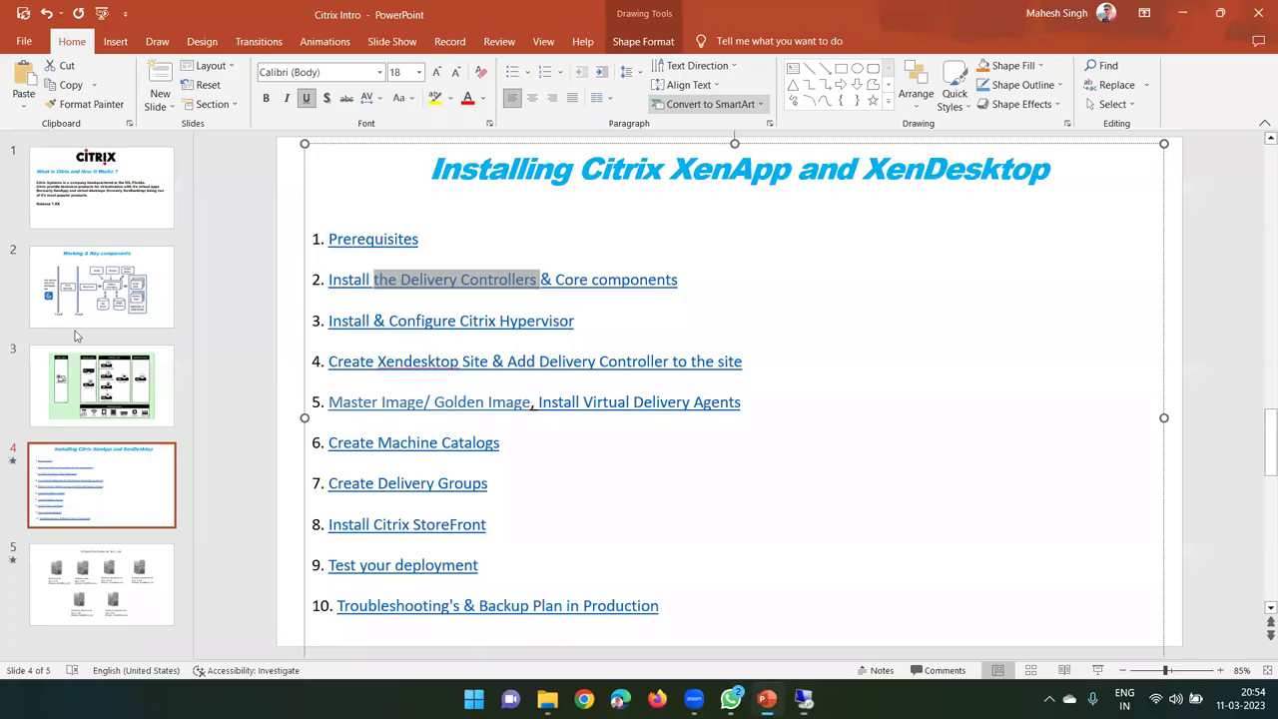
pyautogui.click(88, 303)
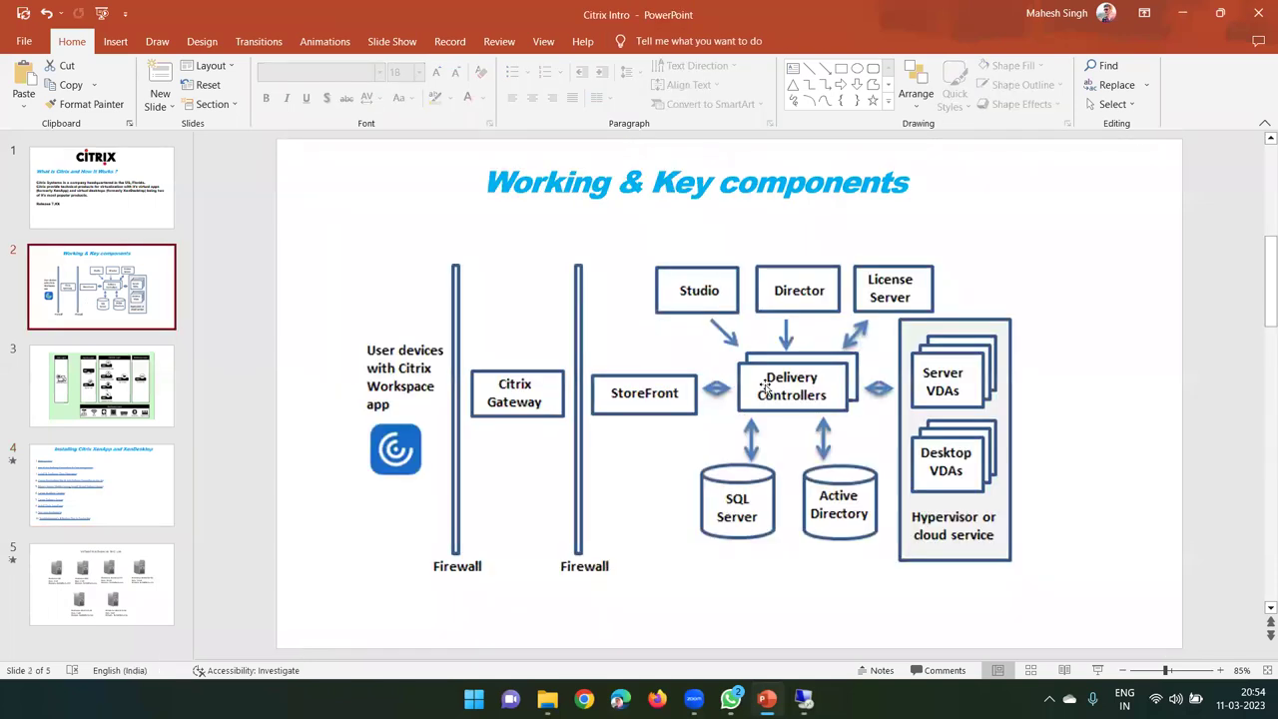
pyautogui.click(788, 392)
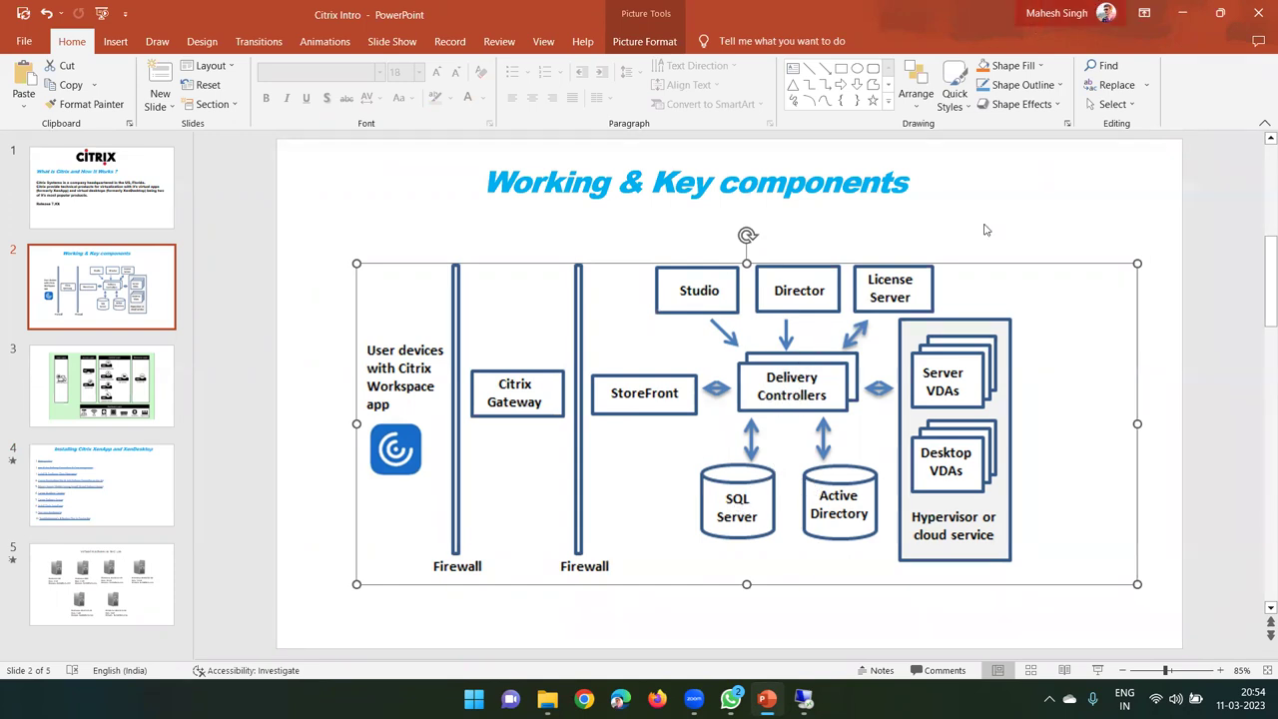
pyautogui.click(1176, 13)
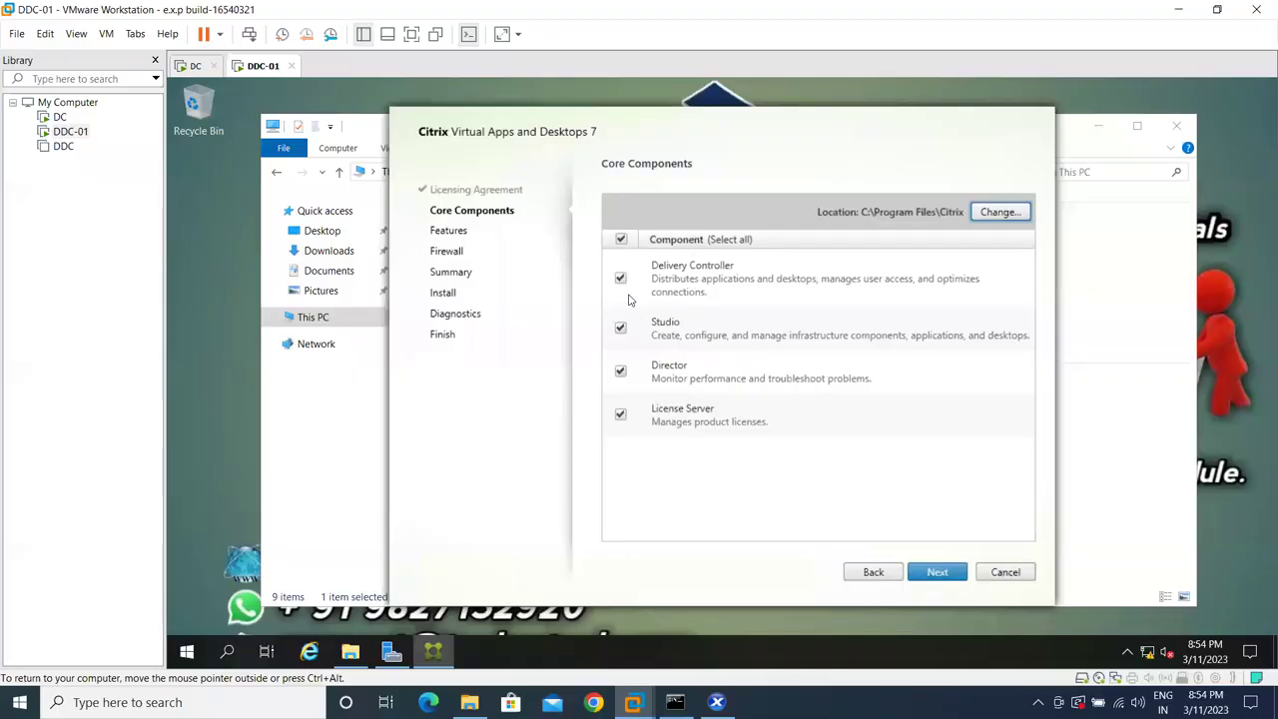
# - Keep all four core components and both optional features, and acknowledge the under-5 GB RAM warning
pyautogui.click(917, 572)
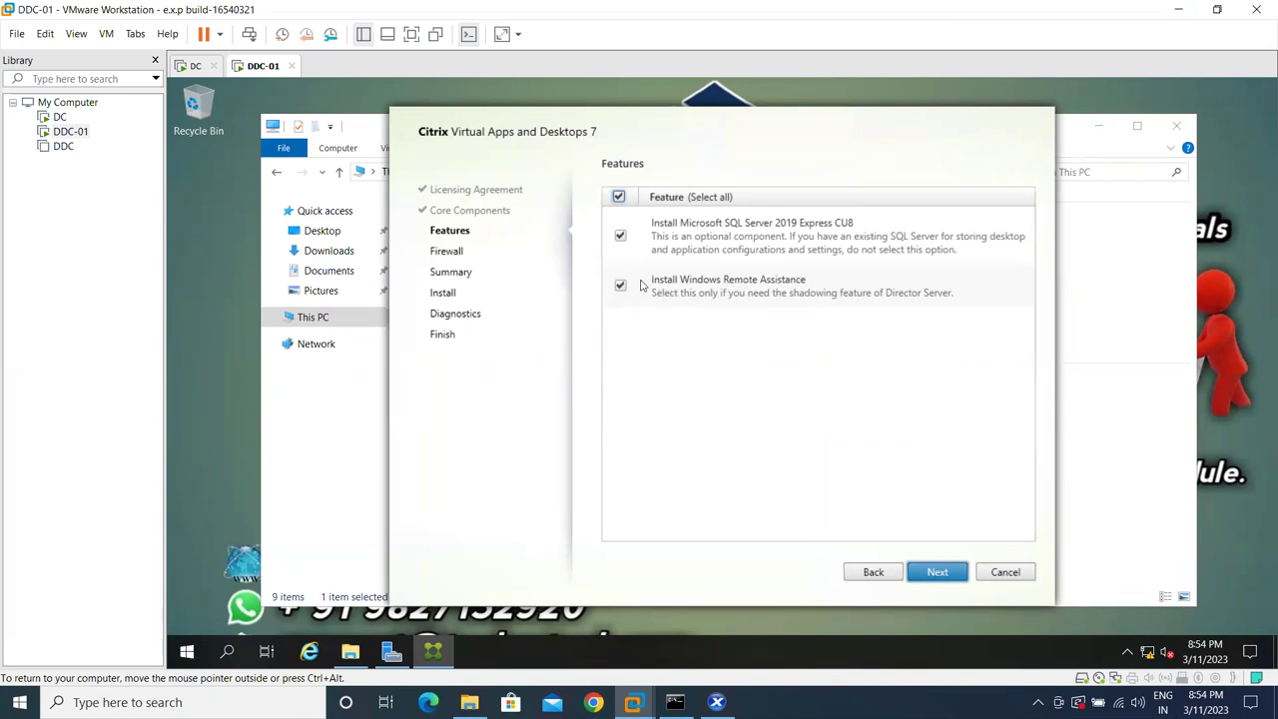
pyautogui.click(926, 572)
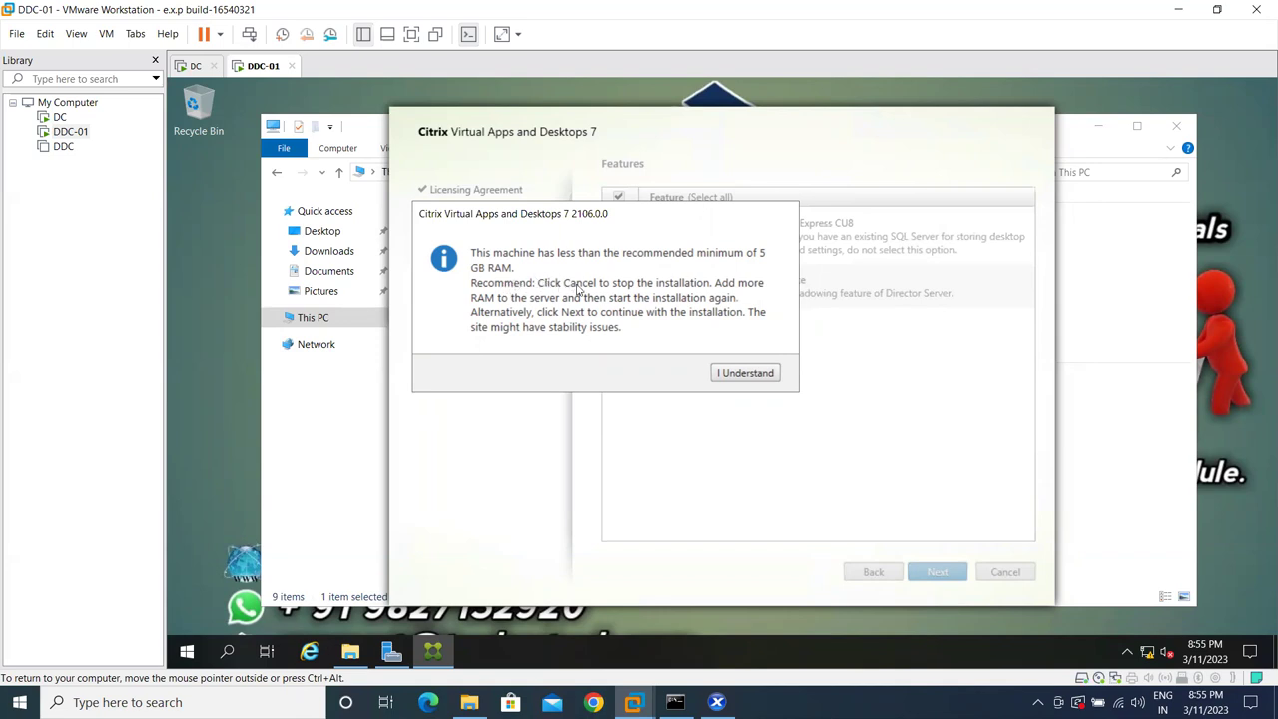
pyautogui.click(728, 378)
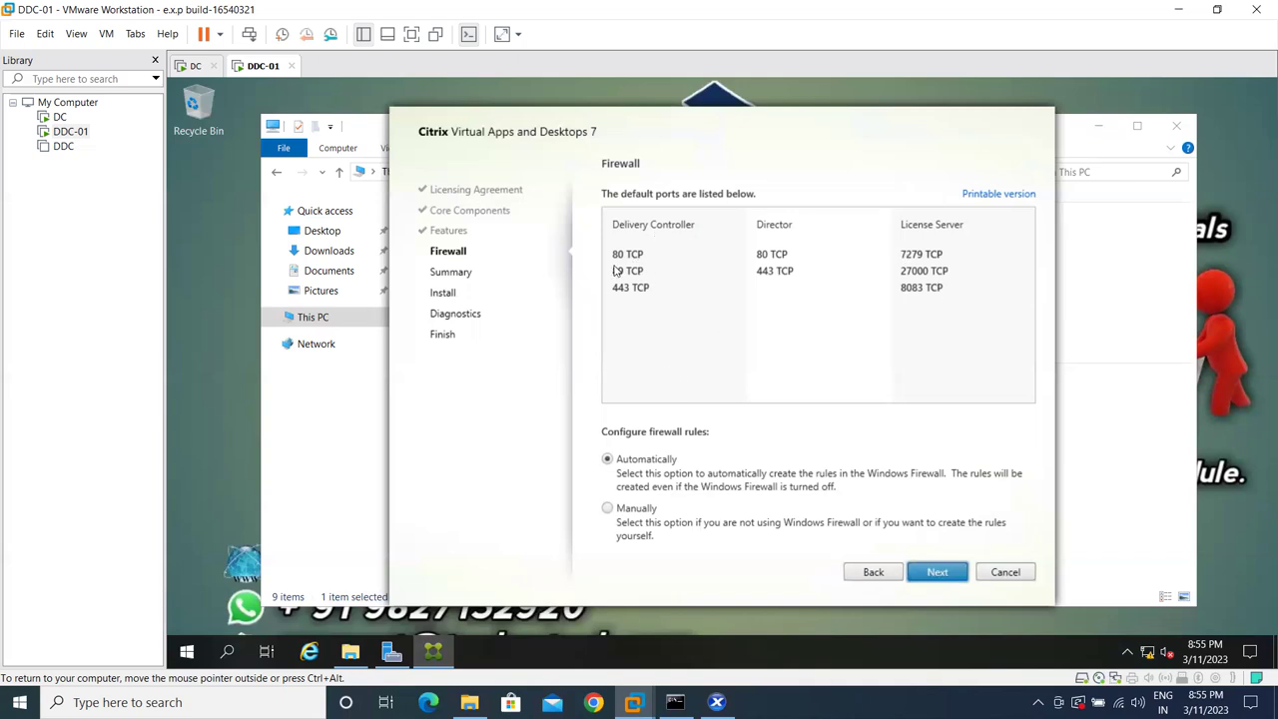
# - Leave firewall rules set to 'Automatically' for the default Citrix ports and continue
pyautogui.click(935, 574)
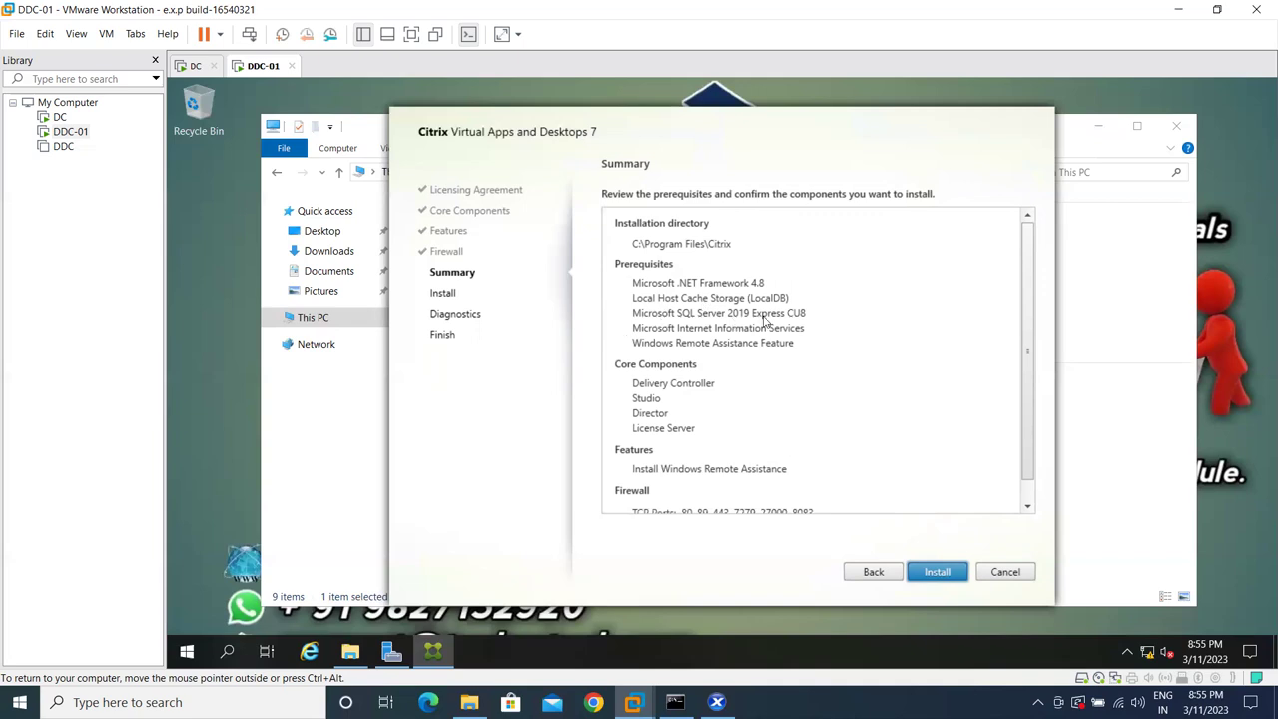
# - Check the Summary page's TCP ports and start the install, beginning with .NET Framework 4.8
pyautogui.scroll(-1, 763, 317)
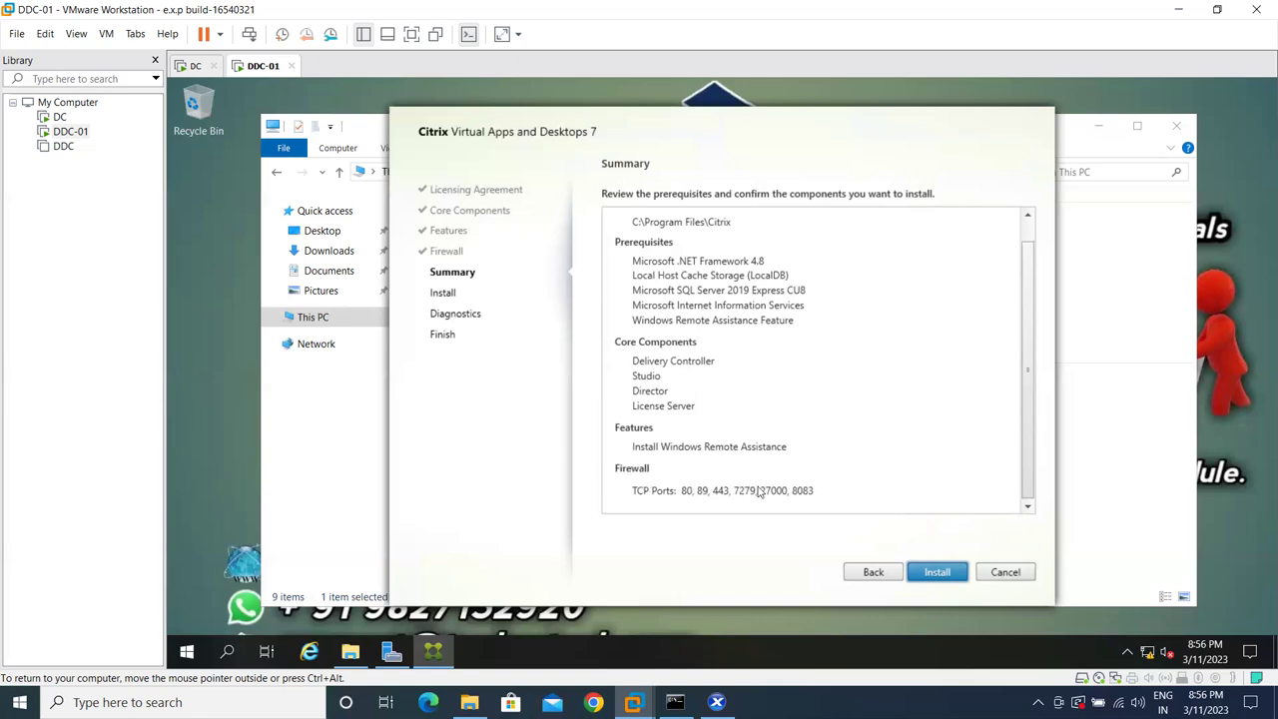
pyautogui.click(937, 574)
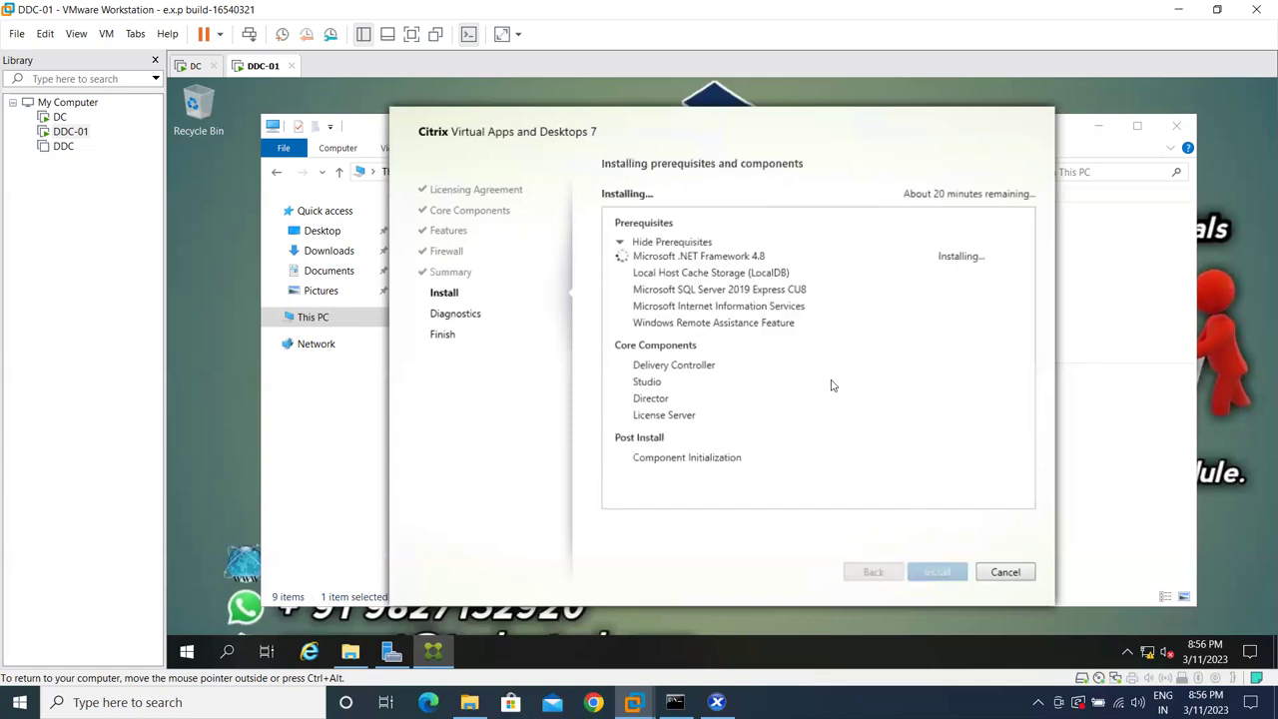